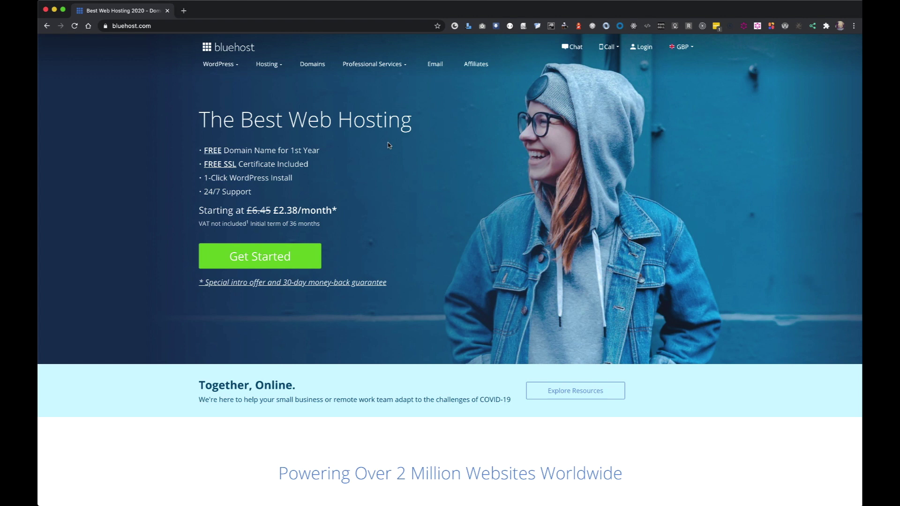
Look over the hosting offer on the Bluehost home page and get started with the sign-up.
scroll(423, 216, "down", 1)
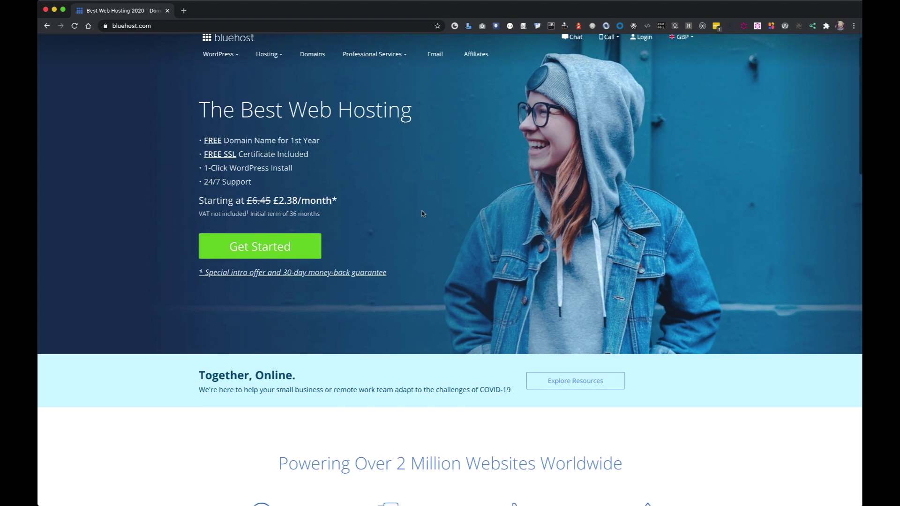
scroll(423, 215, "down", 1)
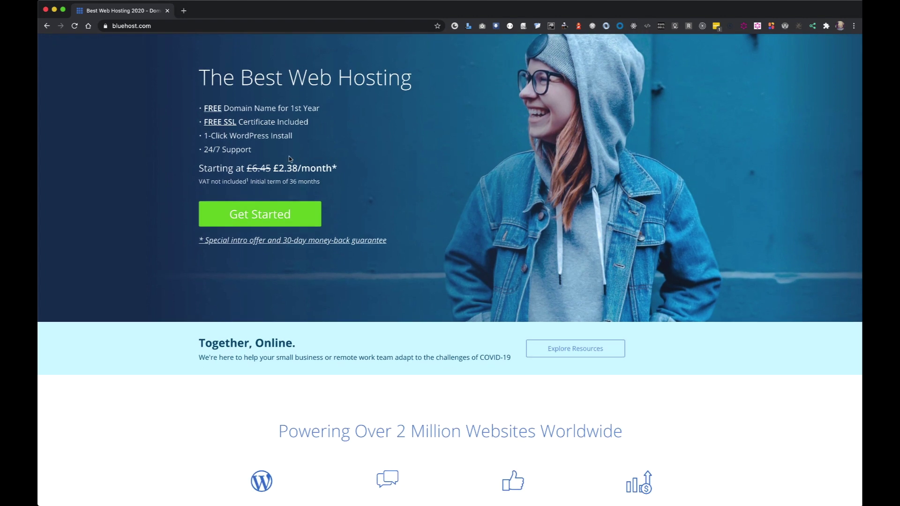
scroll(271, 162, "down", 1)
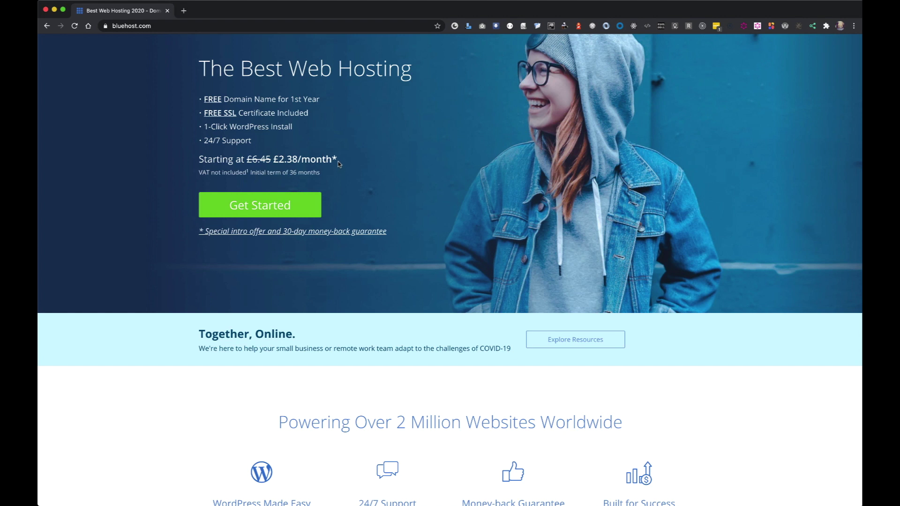
scroll(387, 185, "down", 2)
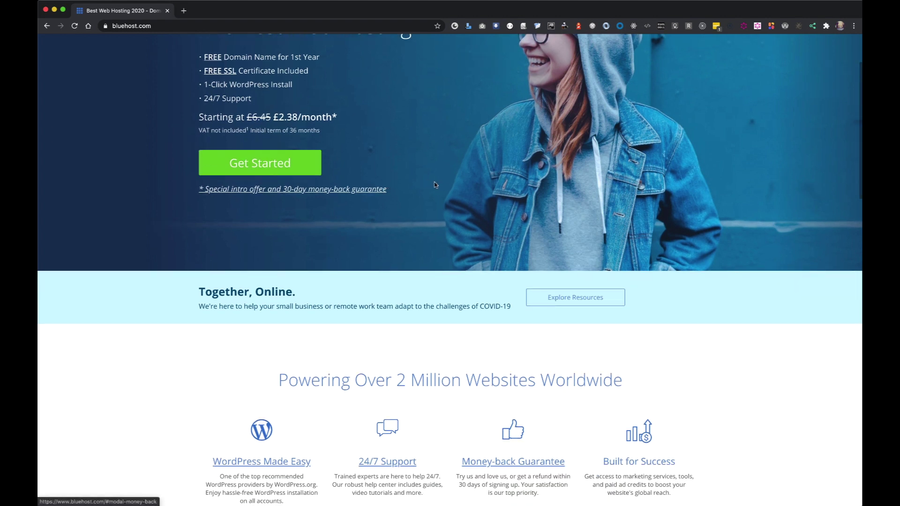
scroll(446, 235, "up", 3)
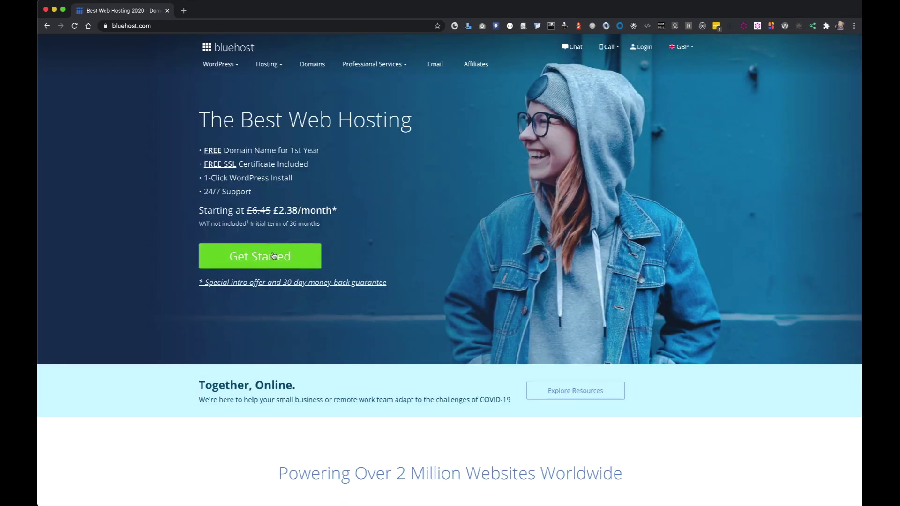
left_click(274, 256)
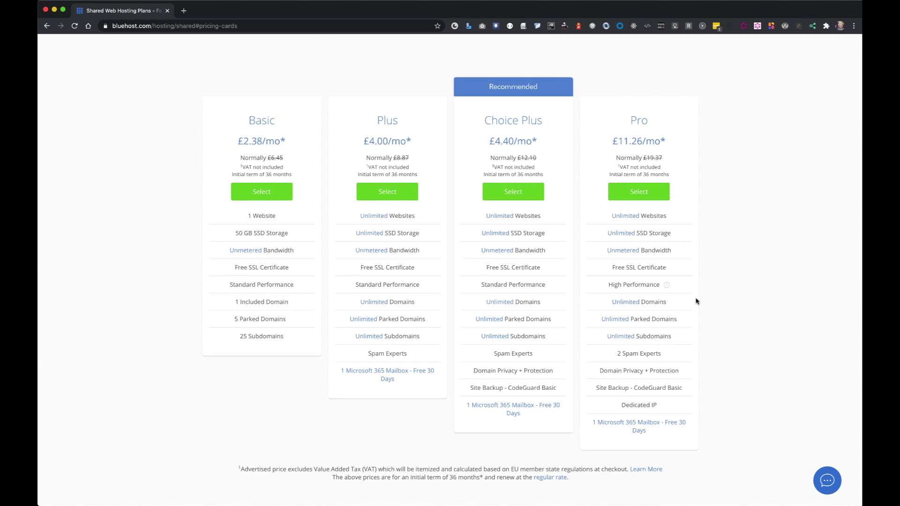
Compare the shared hosting plans and select the Basic plan.
scroll(696, 302, "down", 2)
scroll(697, 301, "up", 1)
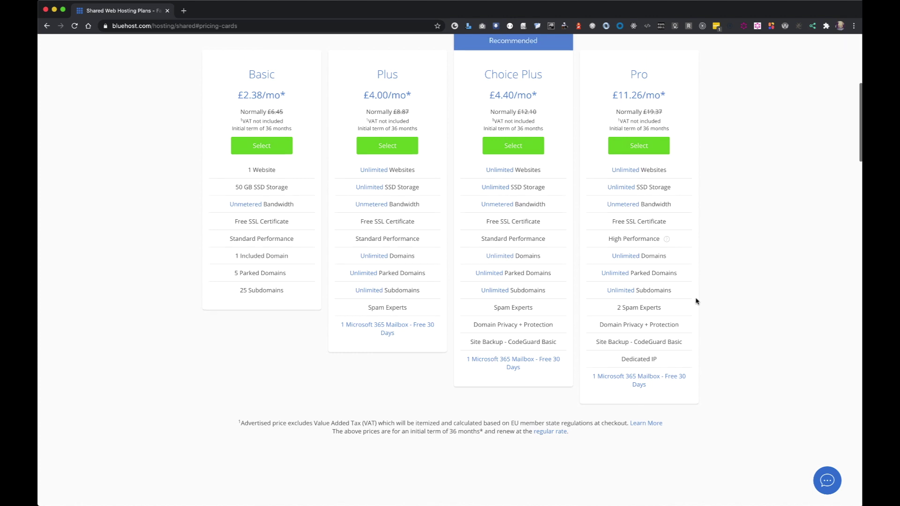
scroll(697, 302, "up", 1)
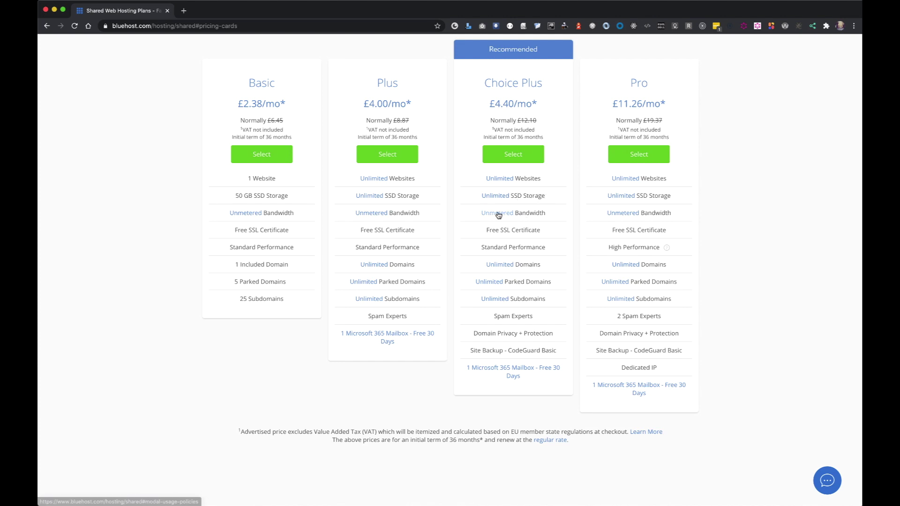
scroll(550, 216, "down", 1)
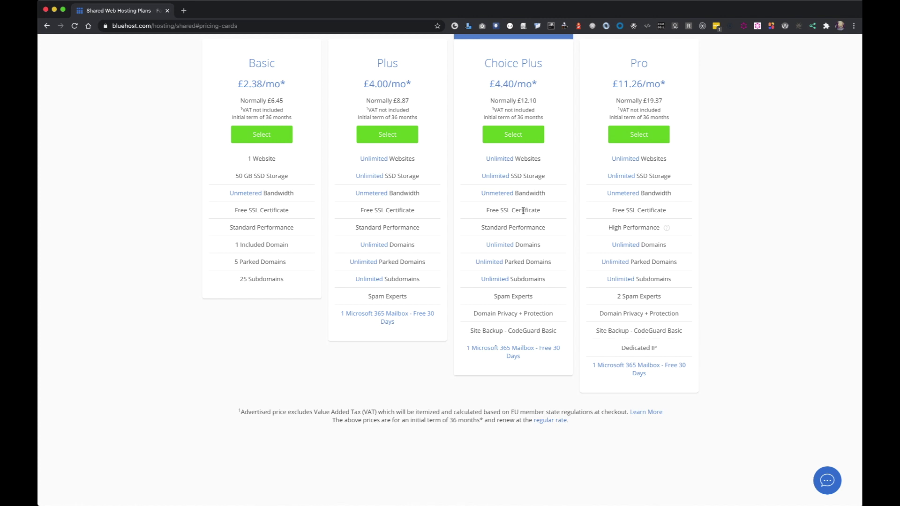
scroll(523, 211, "up", 1)
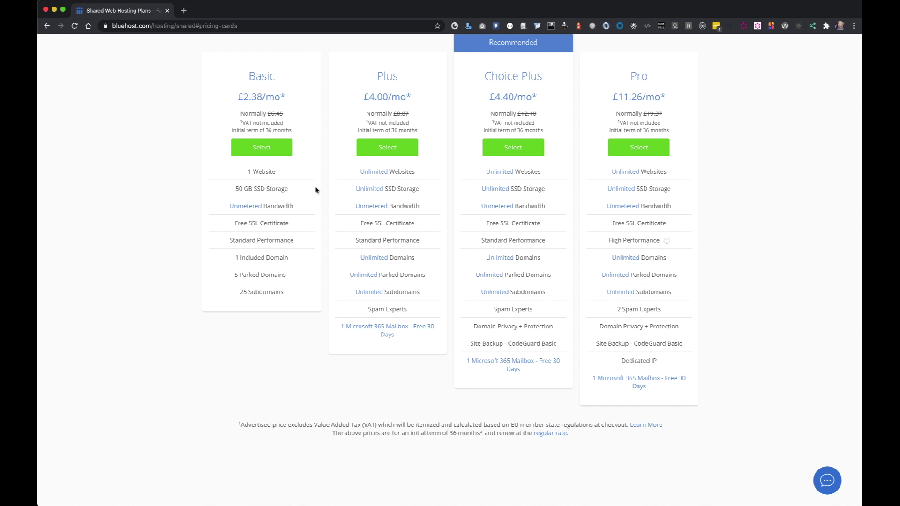
left_click(269, 150)
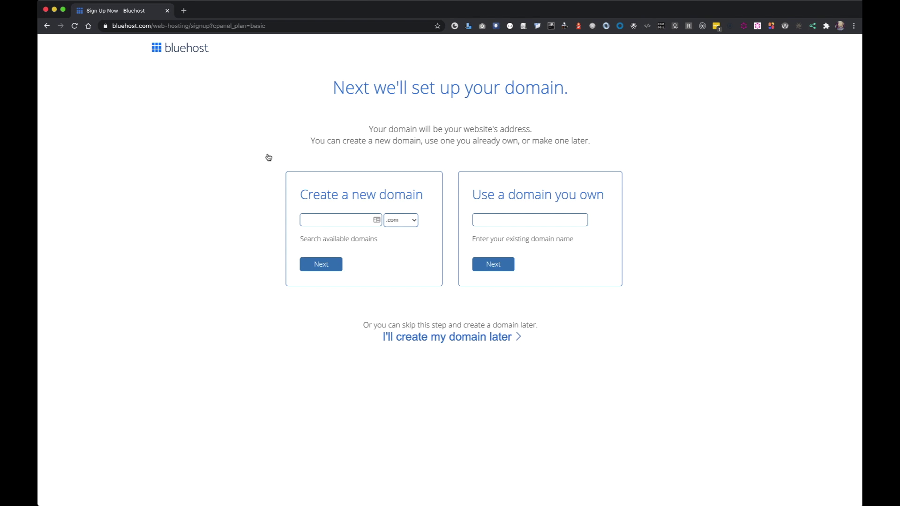
Create the new domain olumbe.com for the hosting account and continue to the account form.
left_click(324, 218)
type("olumbe")
left_click(319, 264)
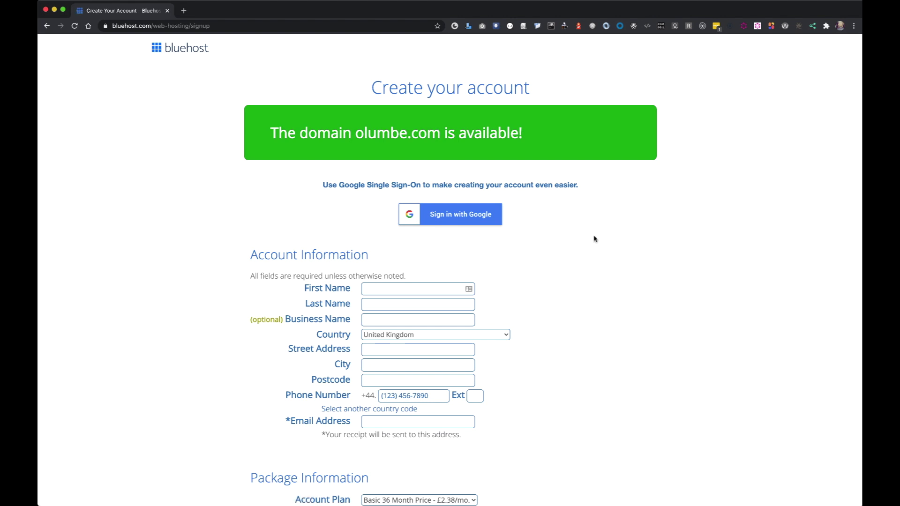
Review the package and payment sections of the sign-up form and set the account plan to Basic 12 Month Price - £4.00/mo.
scroll(595, 238, "down", 3)
scroll(594, 239, "down", 10)
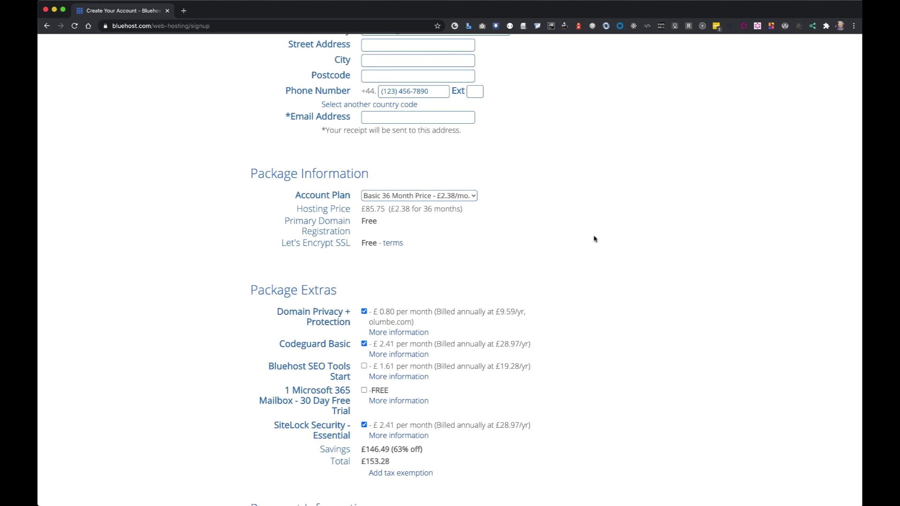
scroll(595, 239, "down", 1)
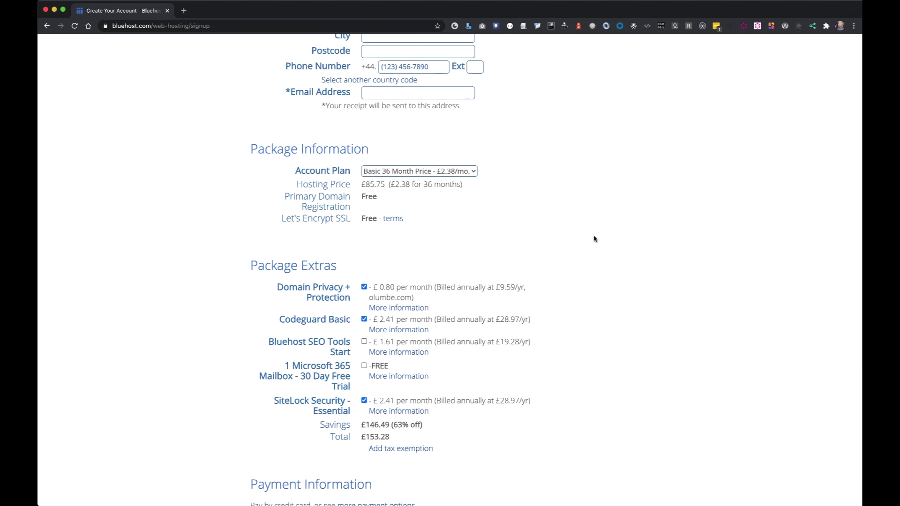
scroll(594, 239, "down", 2)
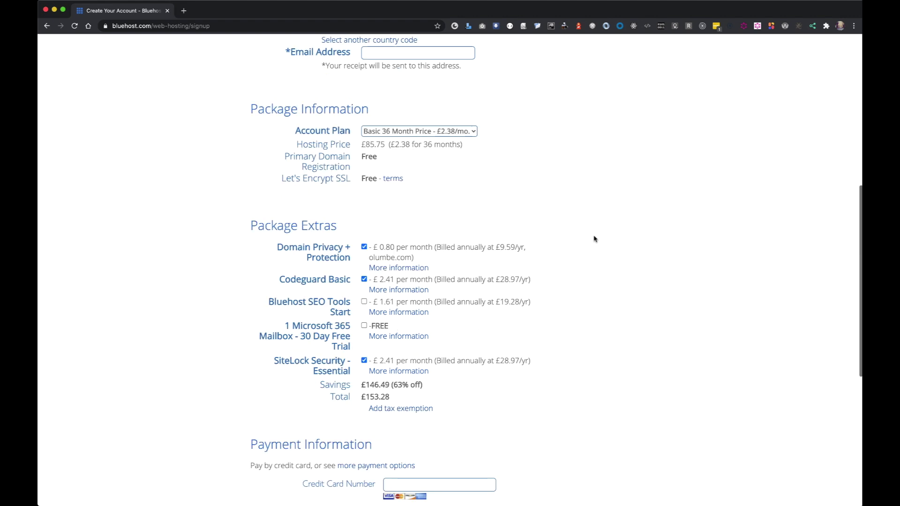
scroll(594, 239, "down", 1)
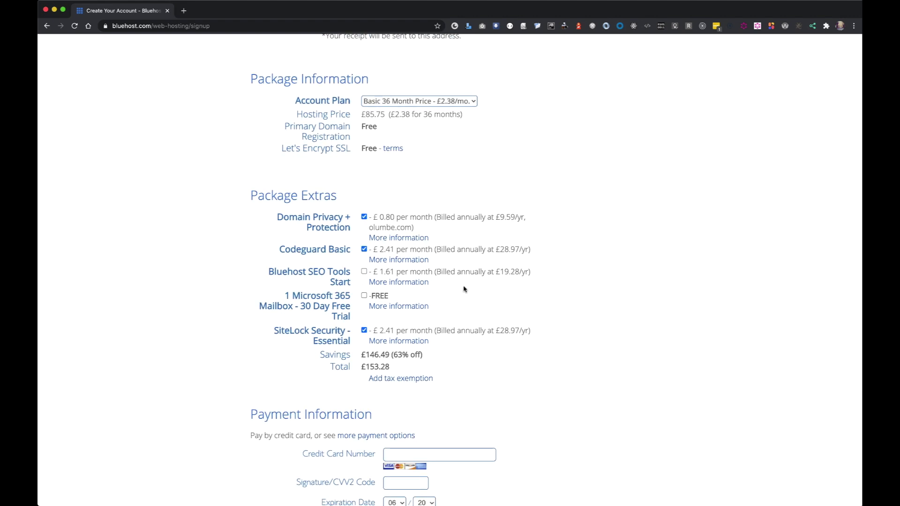
scroll(465, 290, "down", 3)
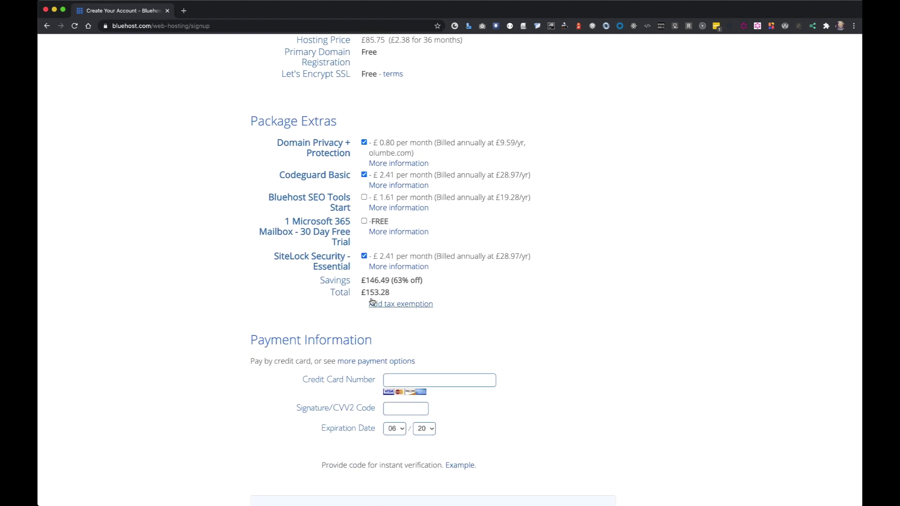
scroll(441, 285, "up", 6)
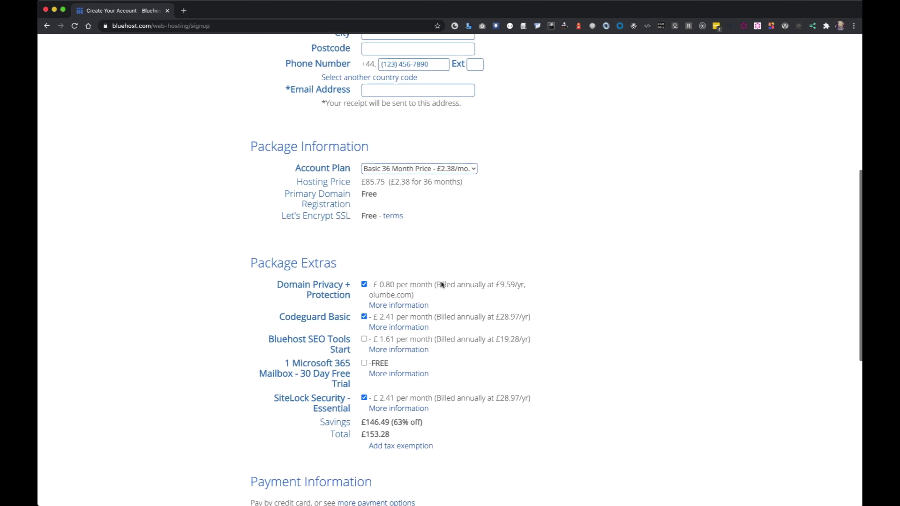
left_click(425, 169)
left_click(424, 151)
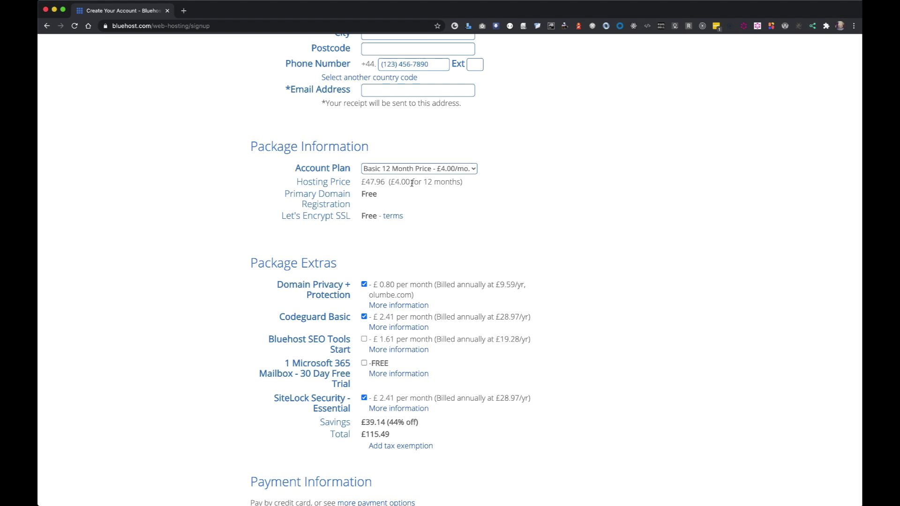
Remove the SiteLock Security, Codeguard Basic and Domain Privacy + Protection extras from the package, confirming that domain privacy is turned off.
scroll(412, 183, "down", 4)
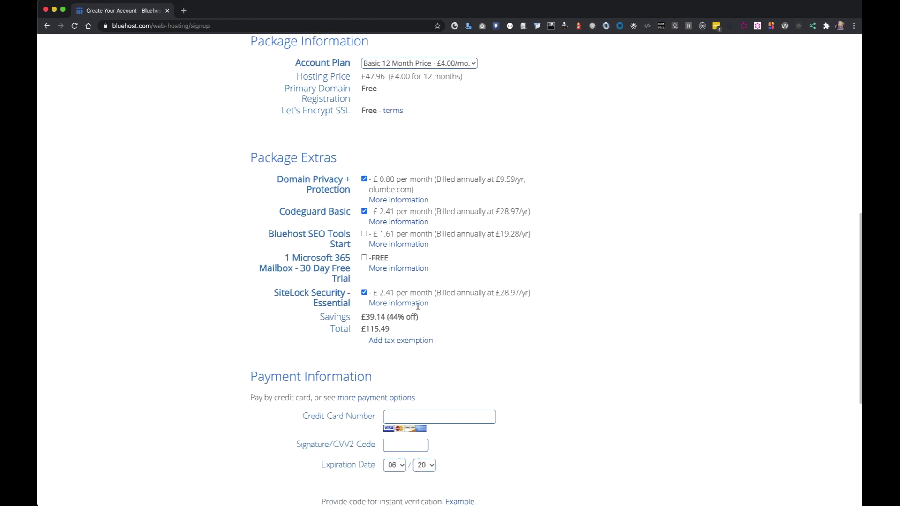
scroll(464, 328, "up", 2)
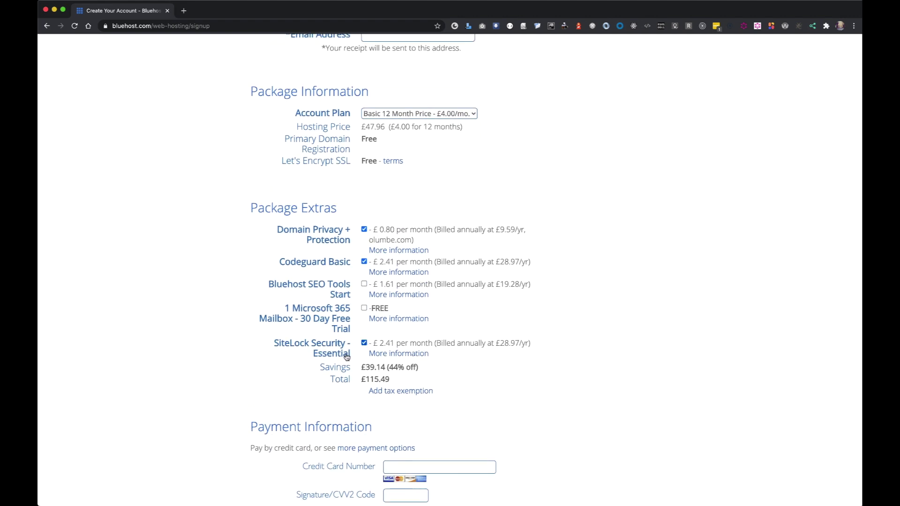
left_click(364, 343)
left_click(364, 262)
left_click(364, 230)
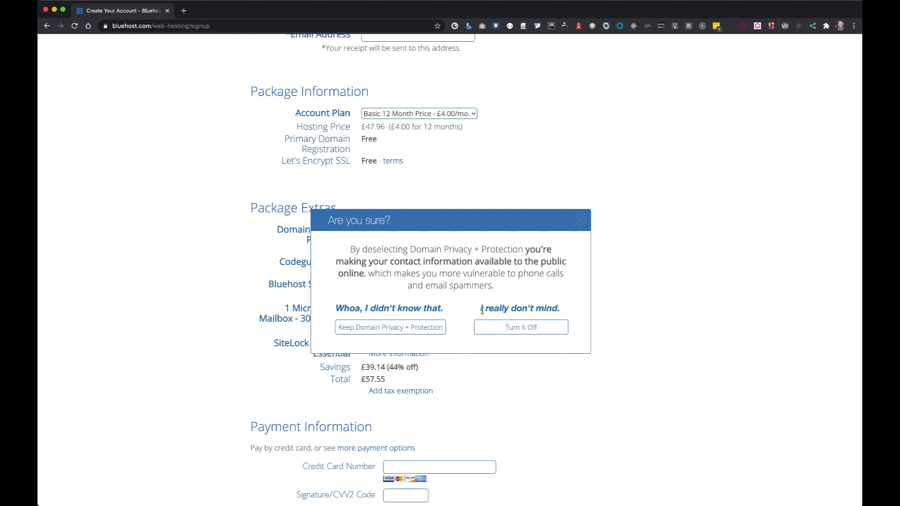
left_click(527, 329)
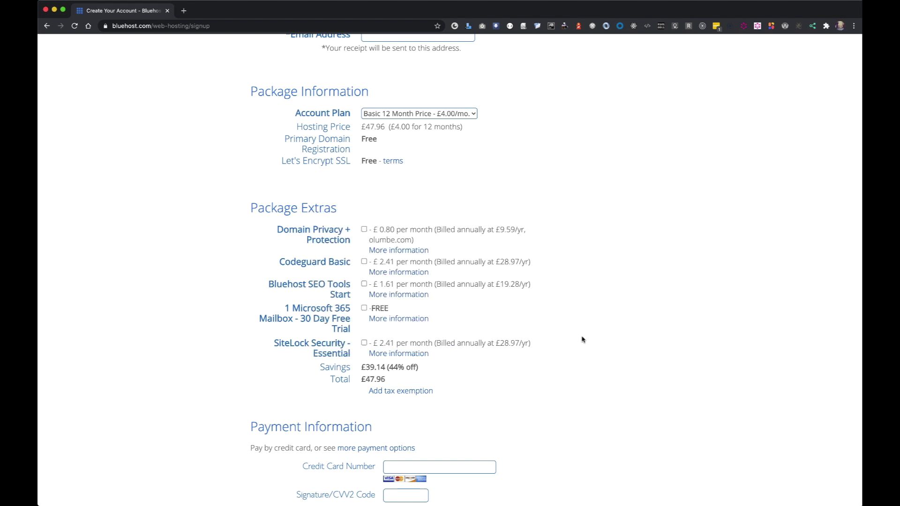
Check the sign-up page's connection security details and look over the rest of the account form.
scroll(582, 338, "down", 2)
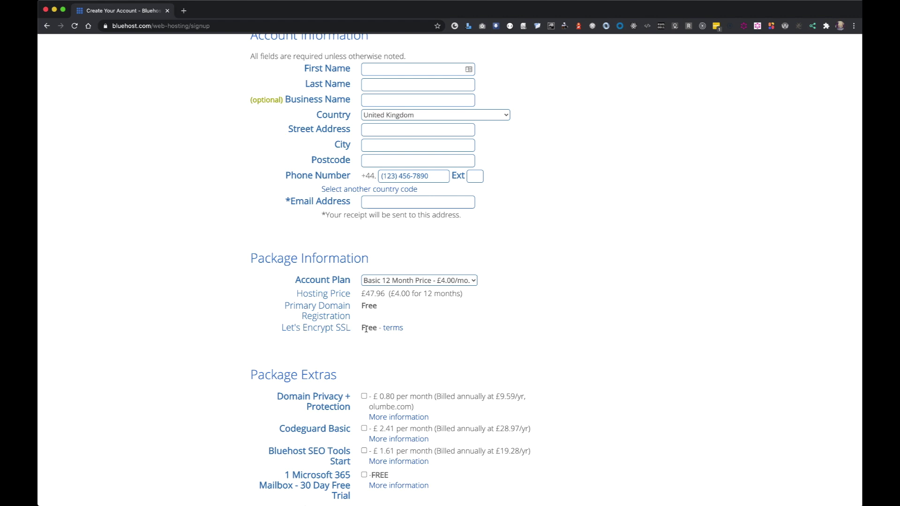
left_click(106, 27)
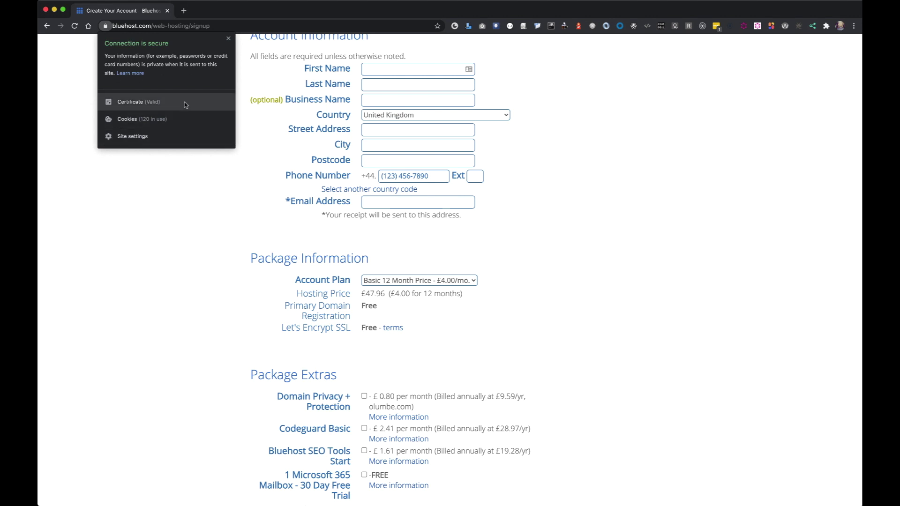
left_click(167, 187)
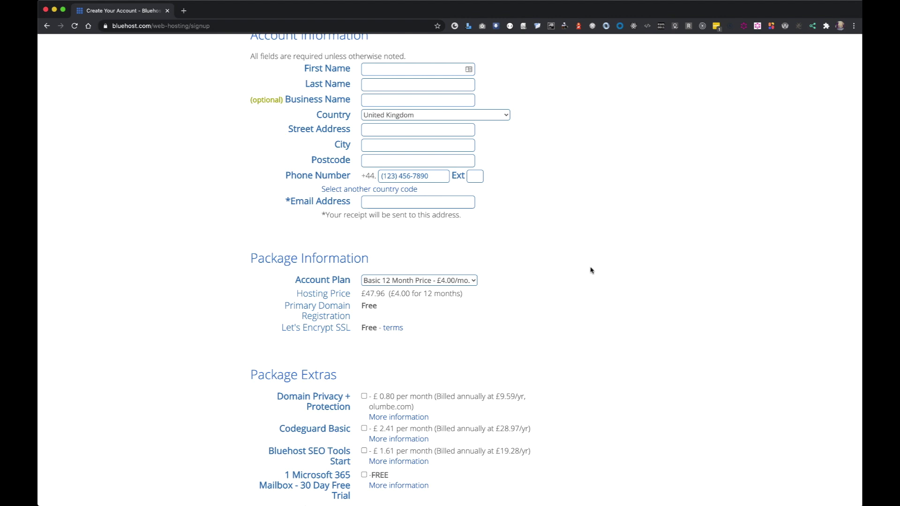
scroll(591, 271, "up", 3)
scroll(595, 271, "up", 3)
scroll(598, 272, "down", 15)
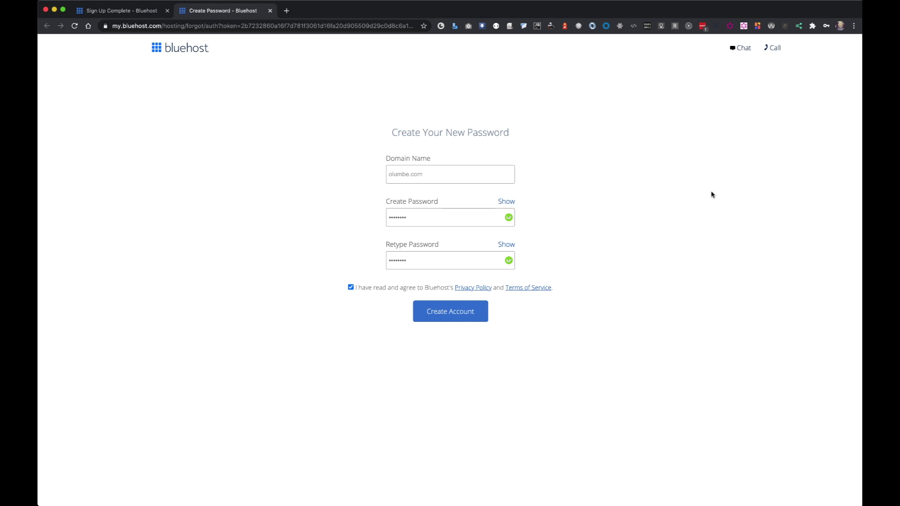
Create the account for olumbe.com with the filled-in password and go to the login page.
left_click(468, 312)
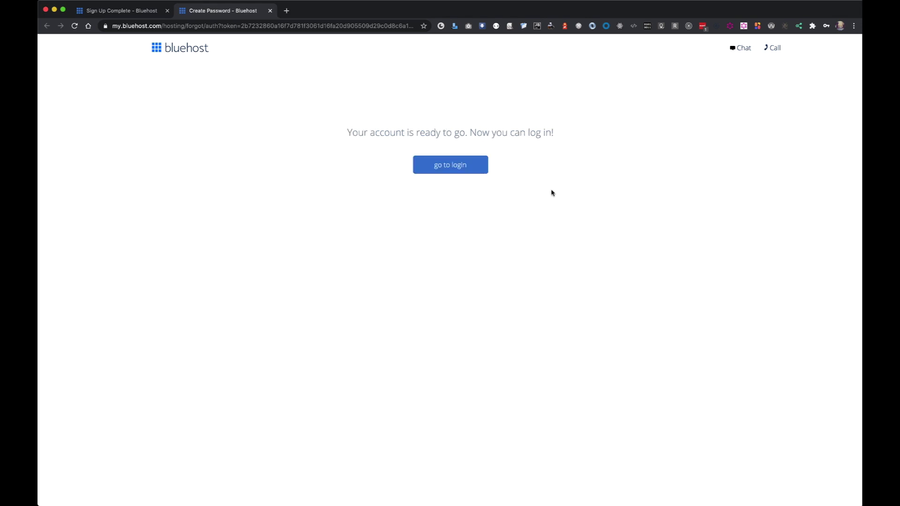
left_click(469, 170)
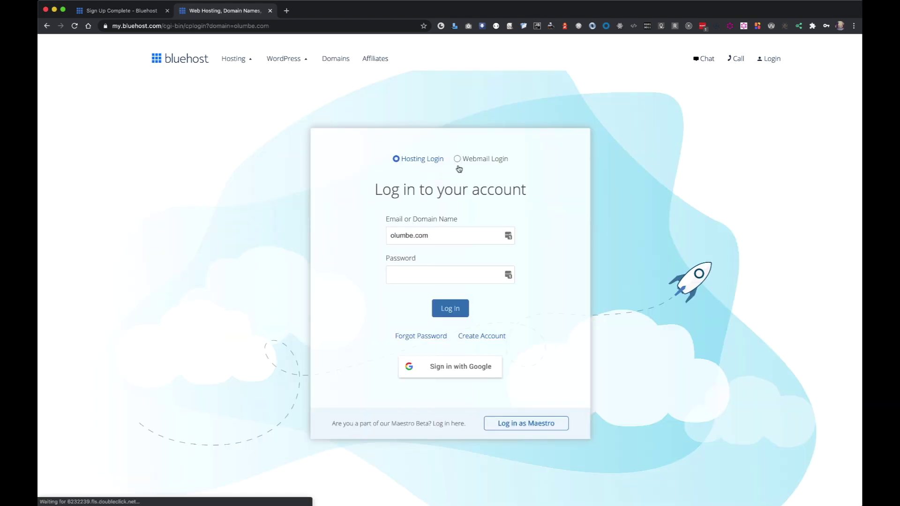
Log in to the olumbe.com hosting account by pasting the account password, and save the login in the browser.
left_click(432, 278)
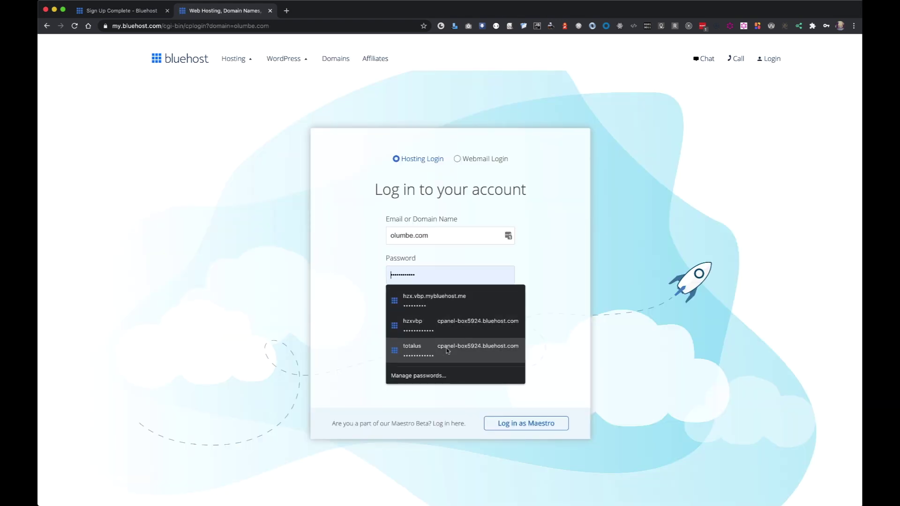
key("ctrl+v")
left_click(443, 313)
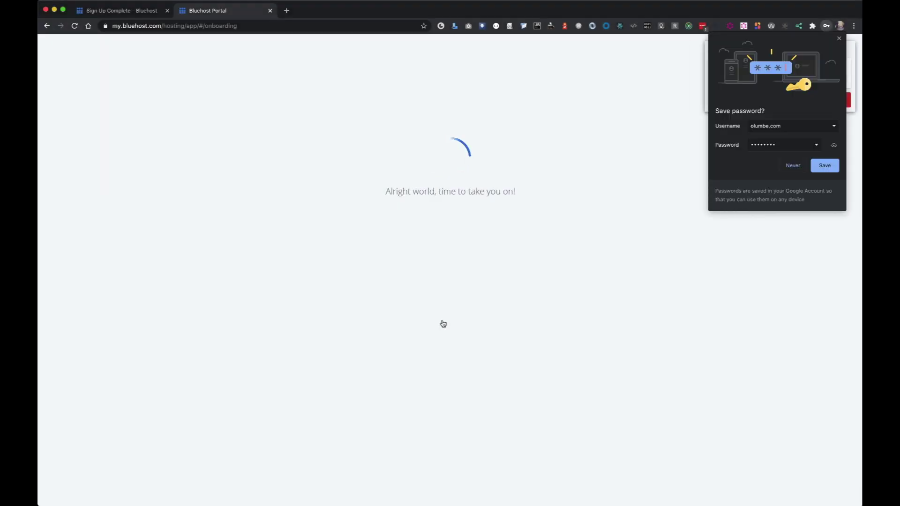
left_click(824, 166)
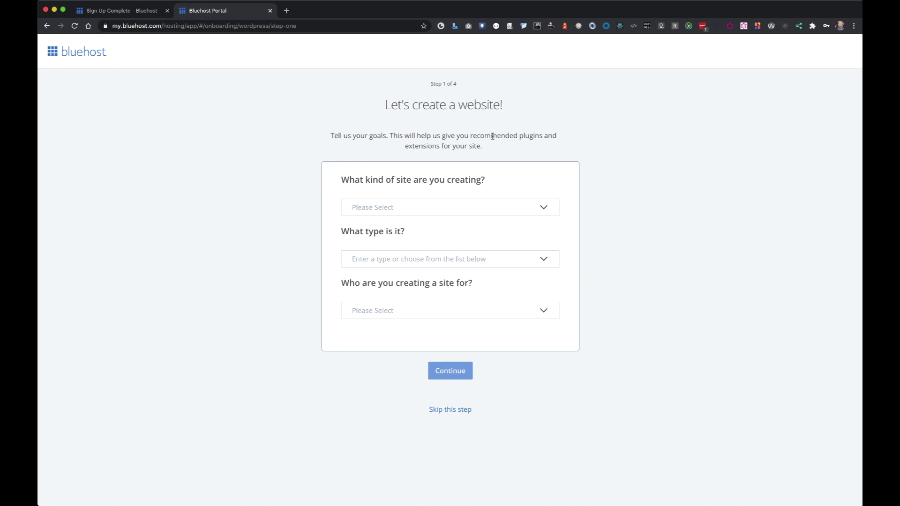
Look through the kinds of site offered without choosing one and skip the website goals step.
left_click(451, 202)
scroll(470, 287, "down", 1)
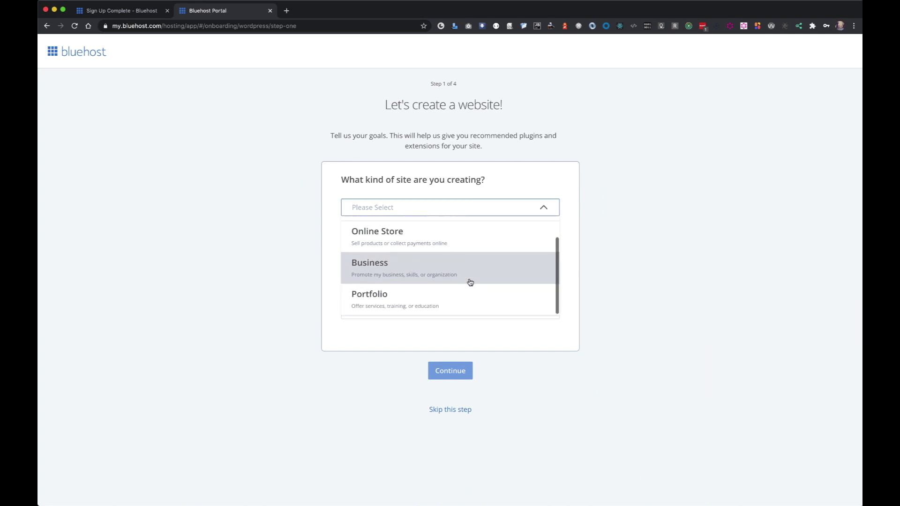
left_click(650, 252)
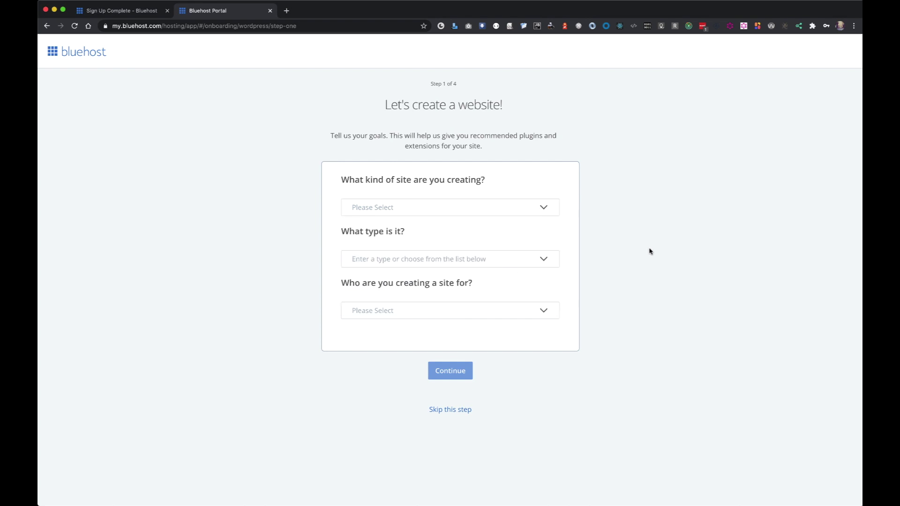
left_click(455, 410)
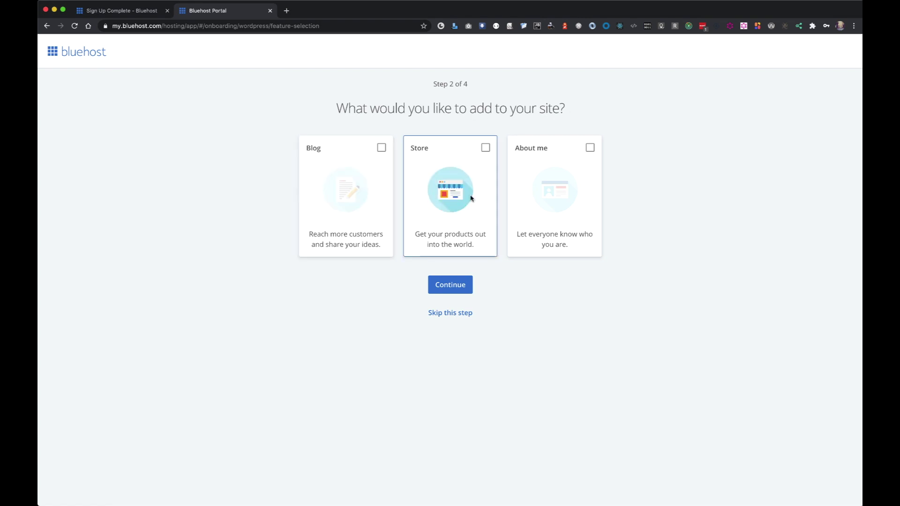
Skip the remaining onboarding steps for site features, site name and tagline, and theme selection to reach the hosting home page.
left_click(451, 313)
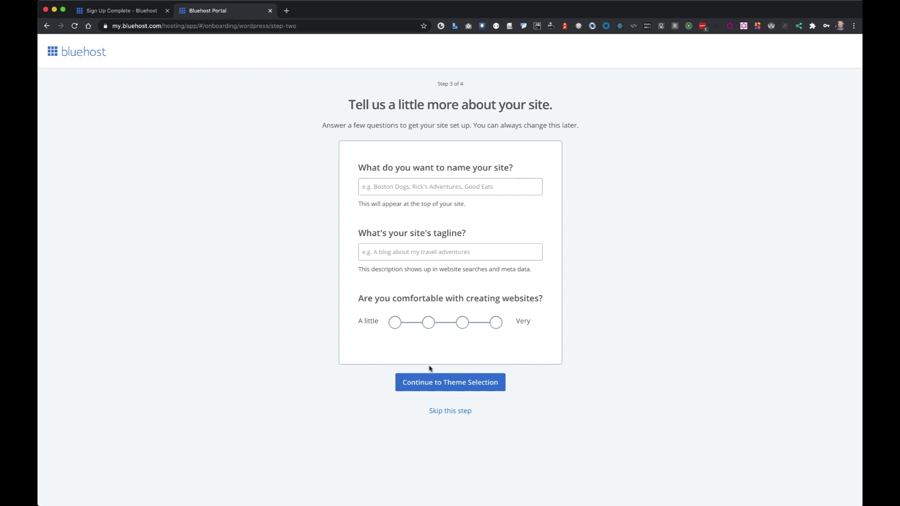
left_click(458, 413)
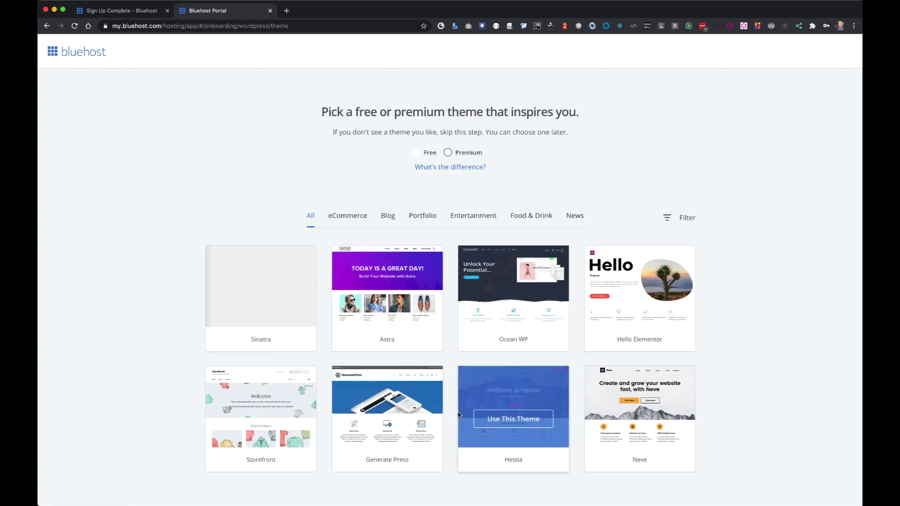
scroll(786, 275, "down", 1)
scroll(786, 276, "up", 1)
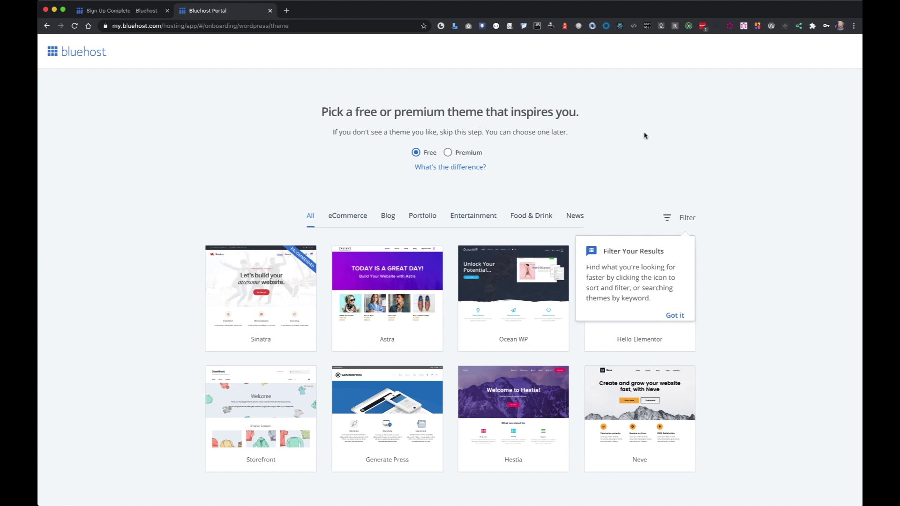
scroll(745, 192, "down", 3)
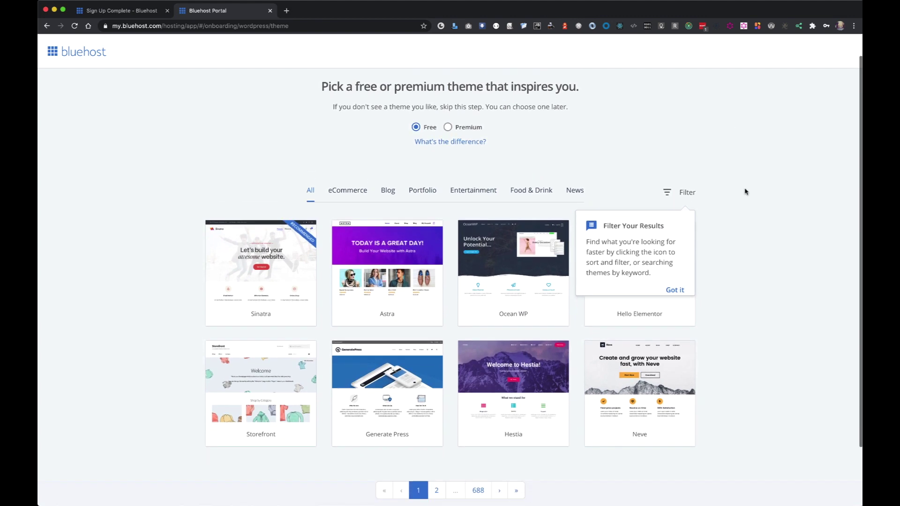
left_click(444, 461)
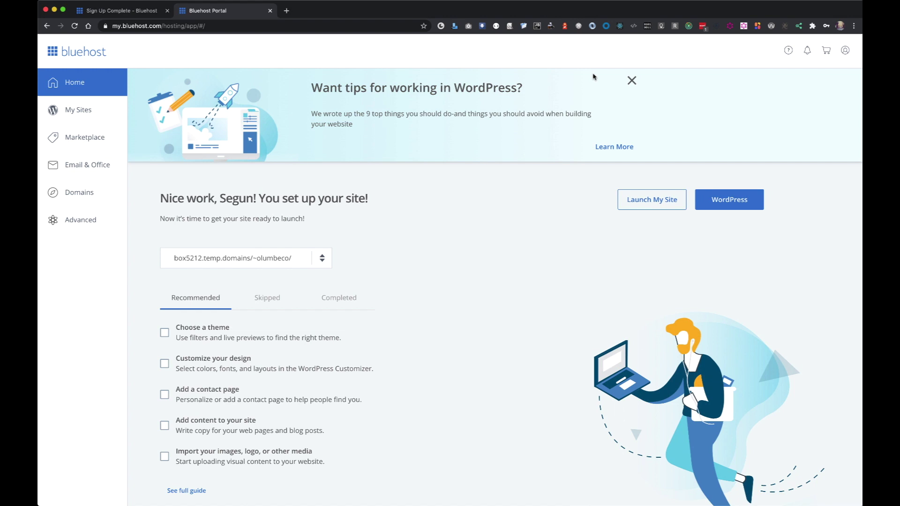
Look at the list of hosted sites, and look over the products and services offered in the Marketplace.
left_click(81, 108)
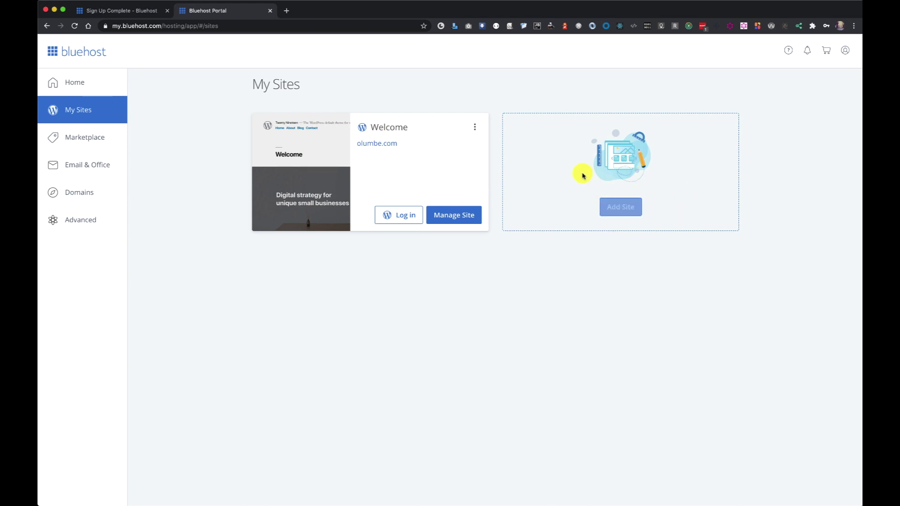
left_click(84, 140)
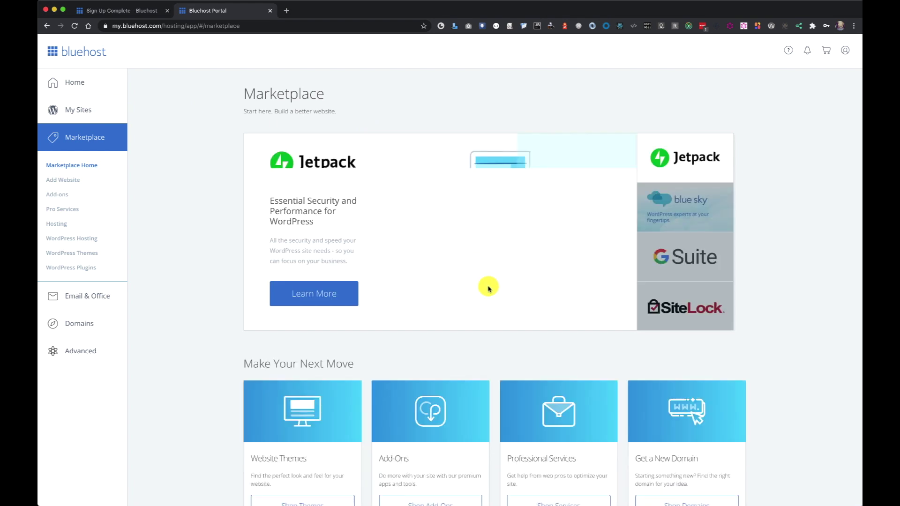
scroll(487, 284, "down", 2)
scroll(488, 280, "down", 2)
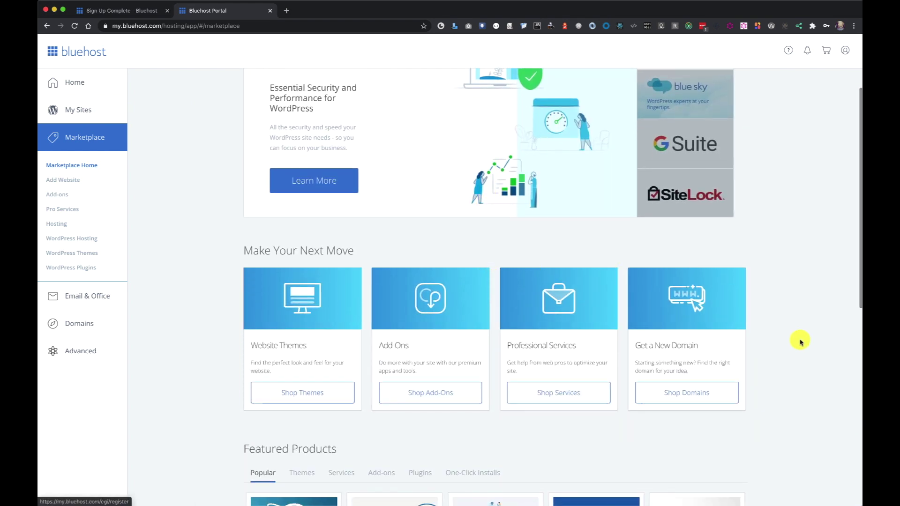
scroll(828, 358, "down", 1)
scroll(828, 357, "up", 4)
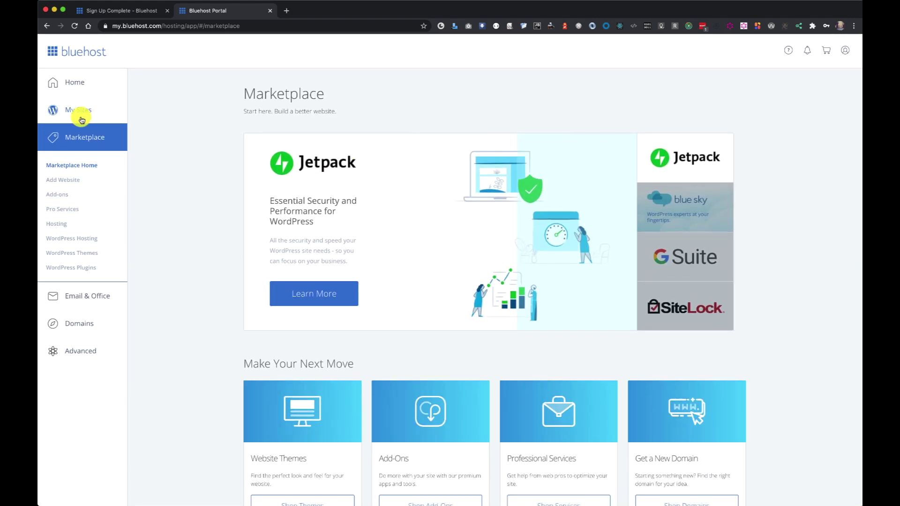
Compare the Microsoft 365 and G Suite email pricing options, and check the expiry year of the olumbe.com domain.
left_click(76, 298)
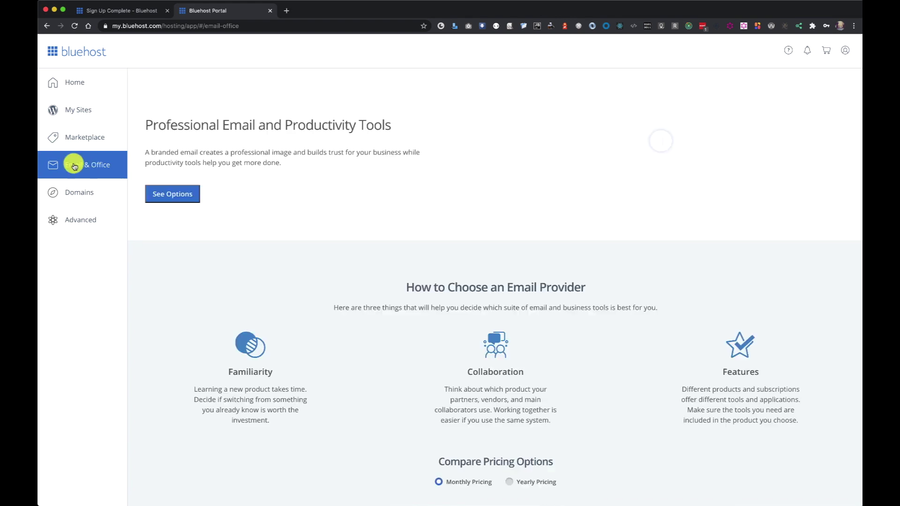
scroll(353, 226, "down", 5)
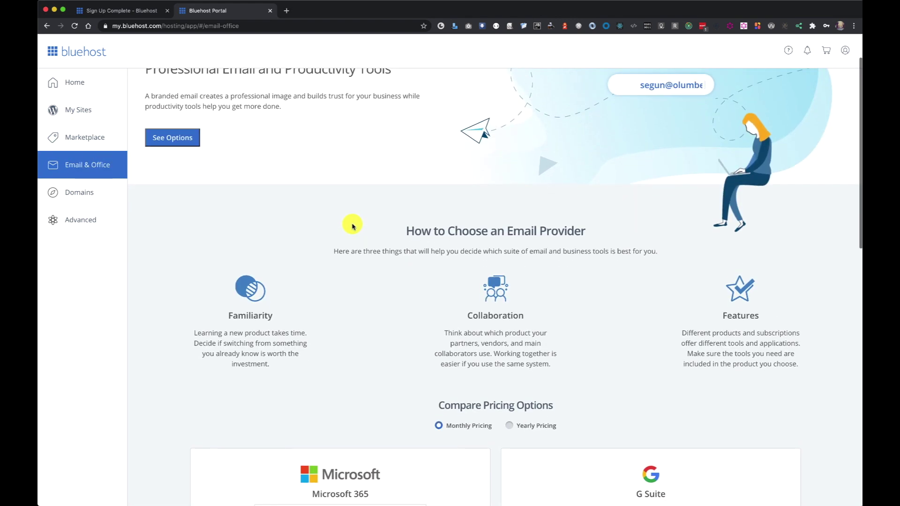
scroll(532, 337, "down", 5)
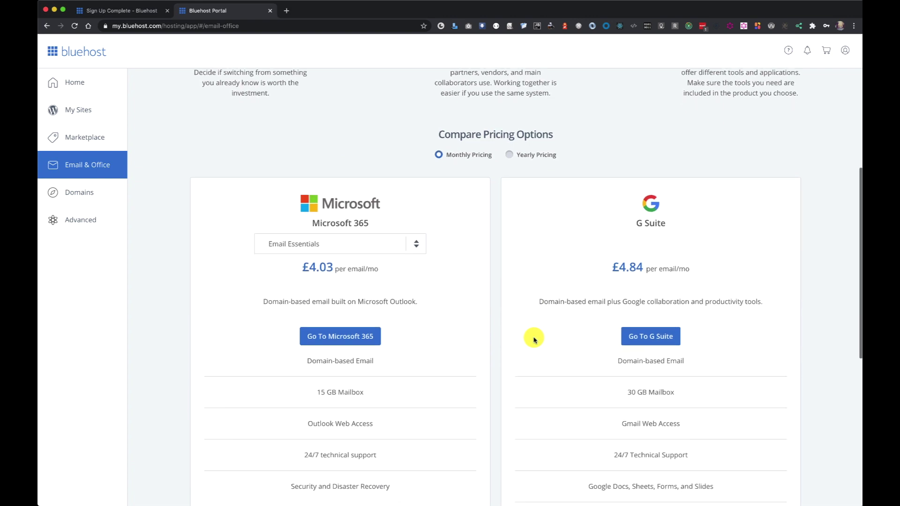
scroll(532, 338, "down", 3)
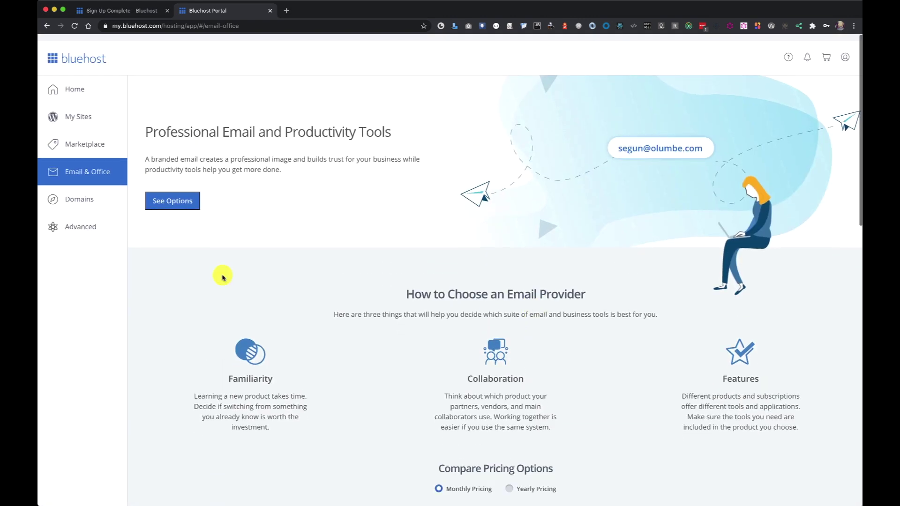
left_click(75, 196)
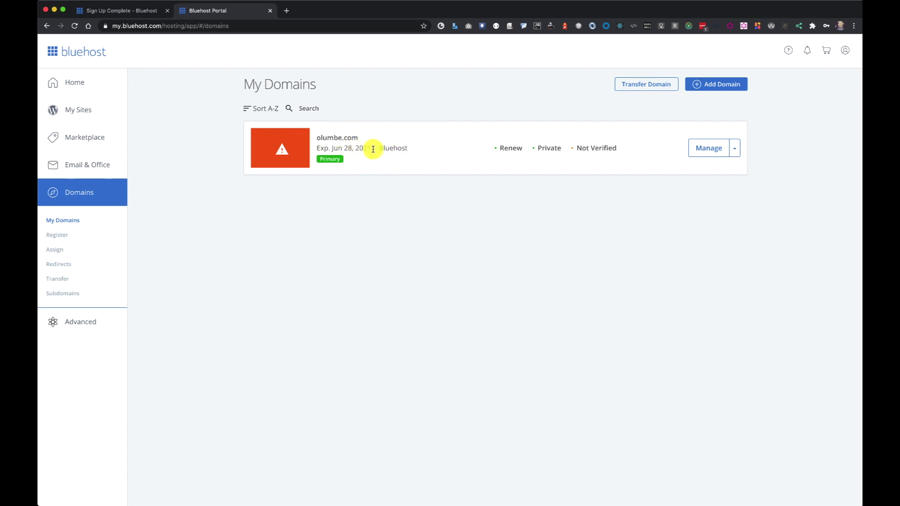
left_click_drag(355, 147, 372, 148)
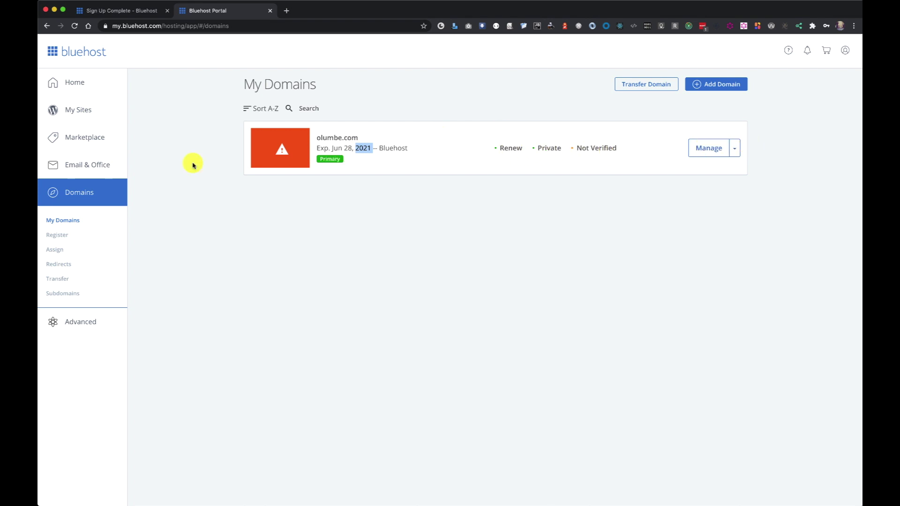
Open the management page of the olumbe.com site and look through its overview of themes, plugins, users and offers.
left_click(83, 110)
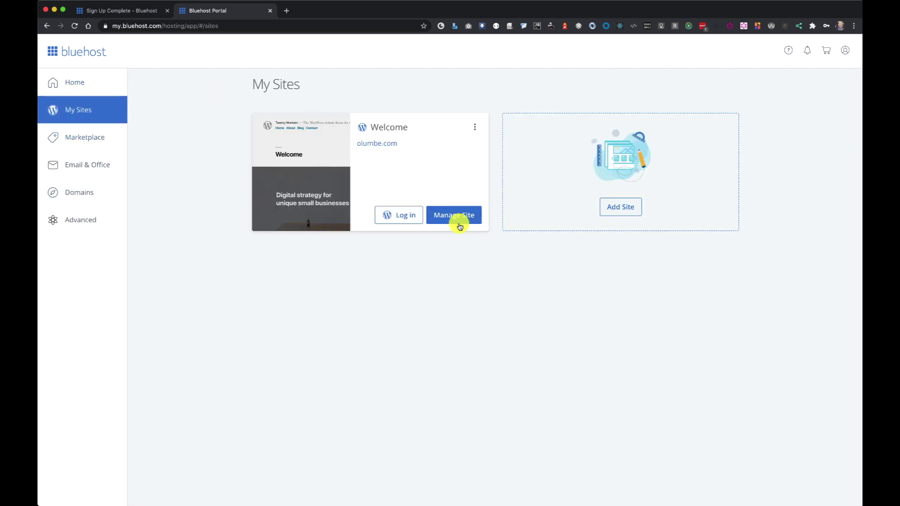
left_click(457, 223)
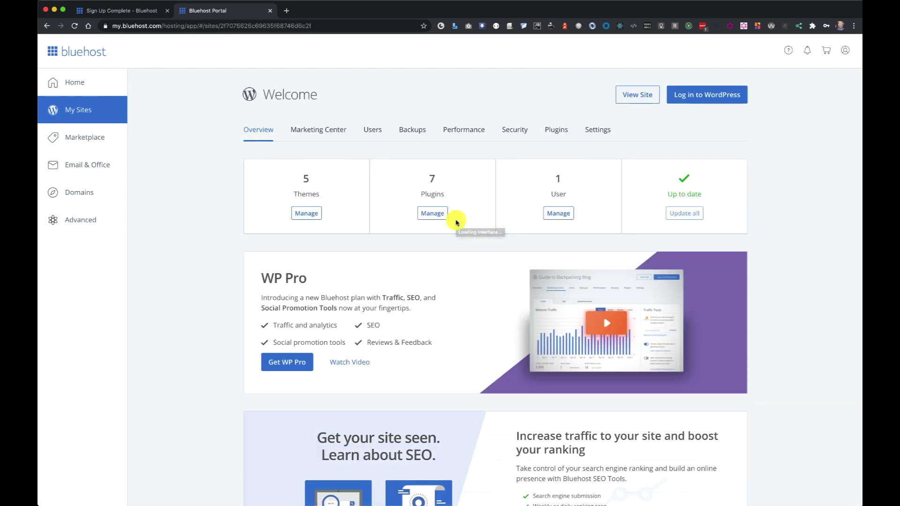
scroll(773, 253, "down", 3)
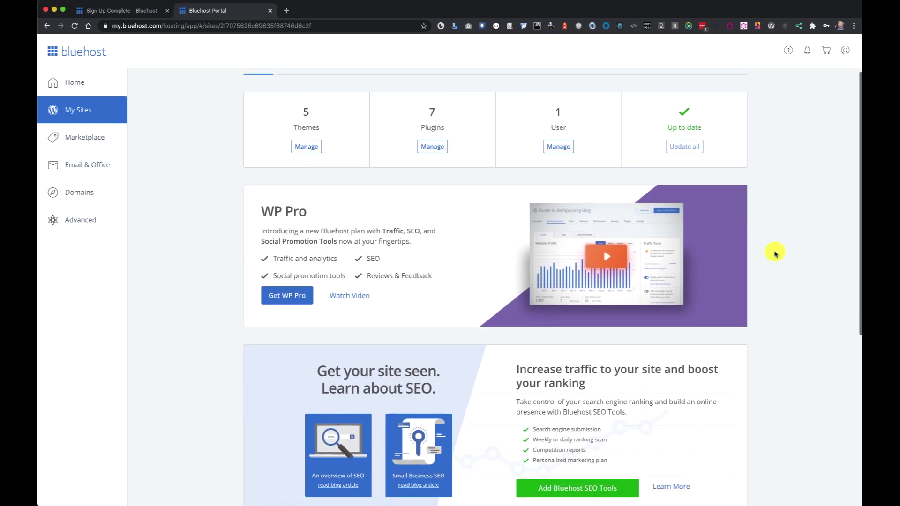
scroll(774, 253, "up", 3)
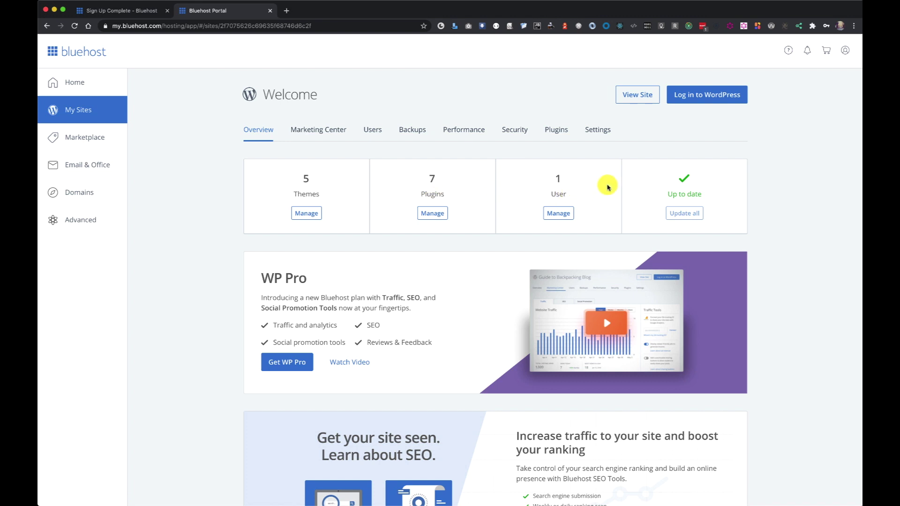
scroll(354, 226, "down", 3)
scroll(354, 226, "down", 4)
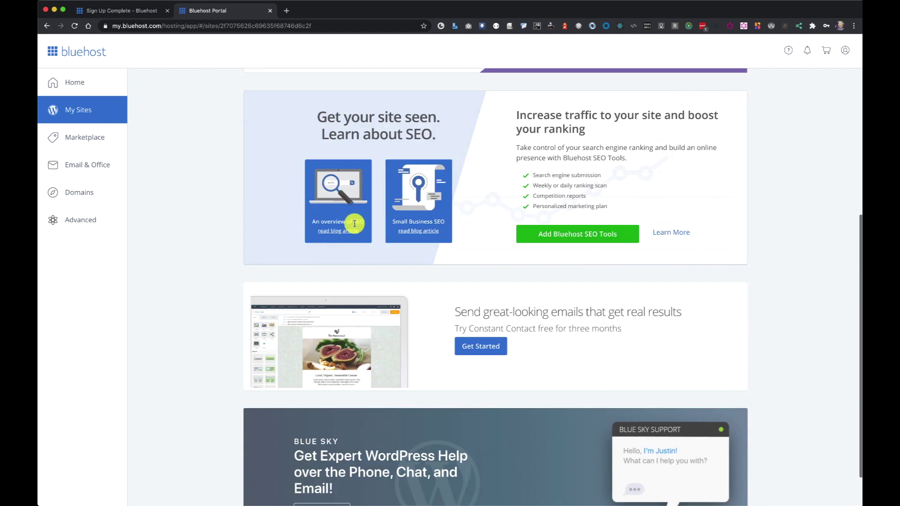
scroll(353, 225, "up", 7)
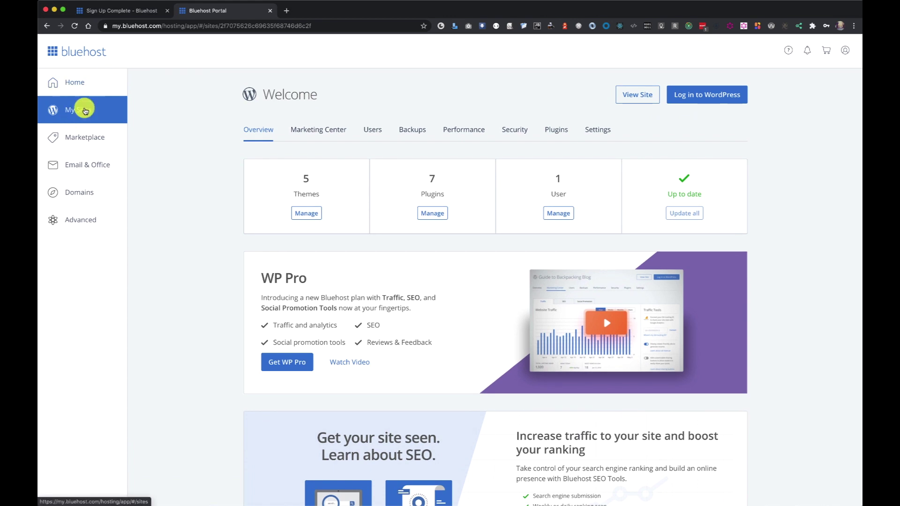
Log in to the WordPress dashboard of olumbe.com from the list of hosted sites and dismiss the OptinMonster promotion.
left_click(83, 111)
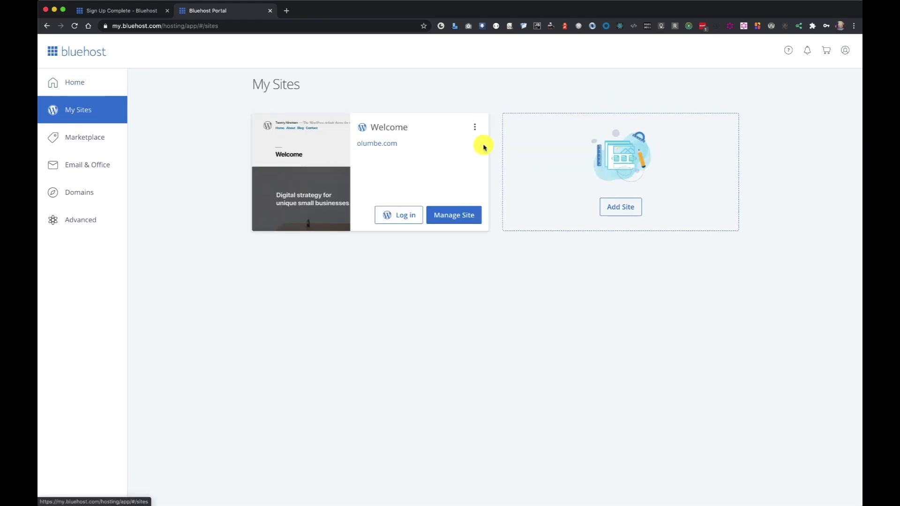
left_click(405, 214)
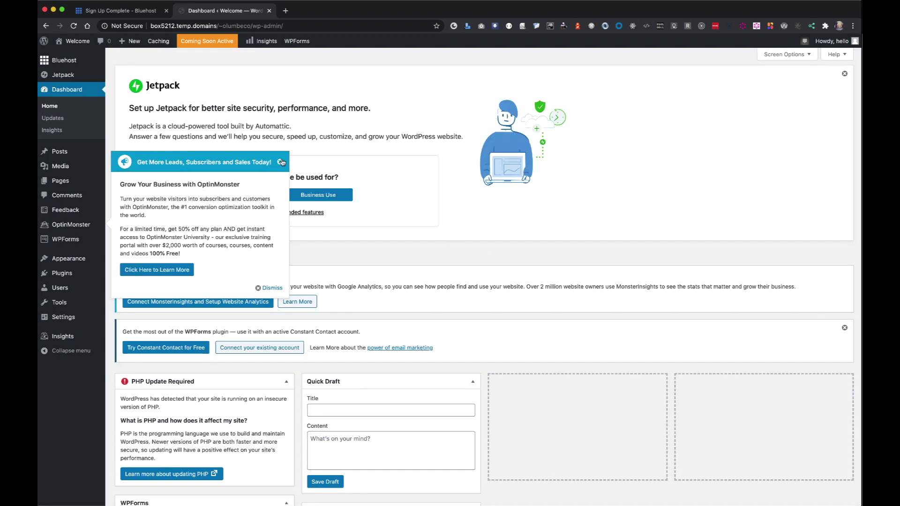
left_click(280, 162)
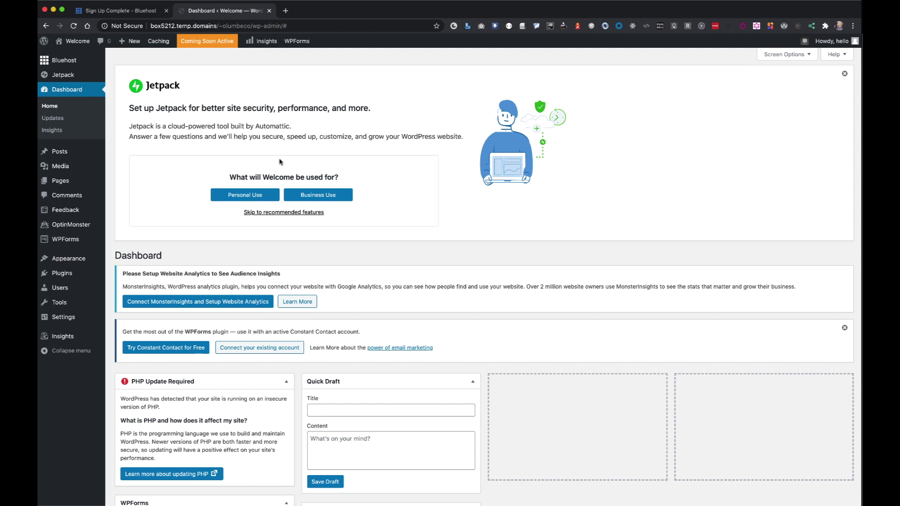
Open the website's front page from the WordPress dashboard in a new browser tab and switch to it.
right_click(74, 42)
left_click(64, 56)
right_click(65, 56)
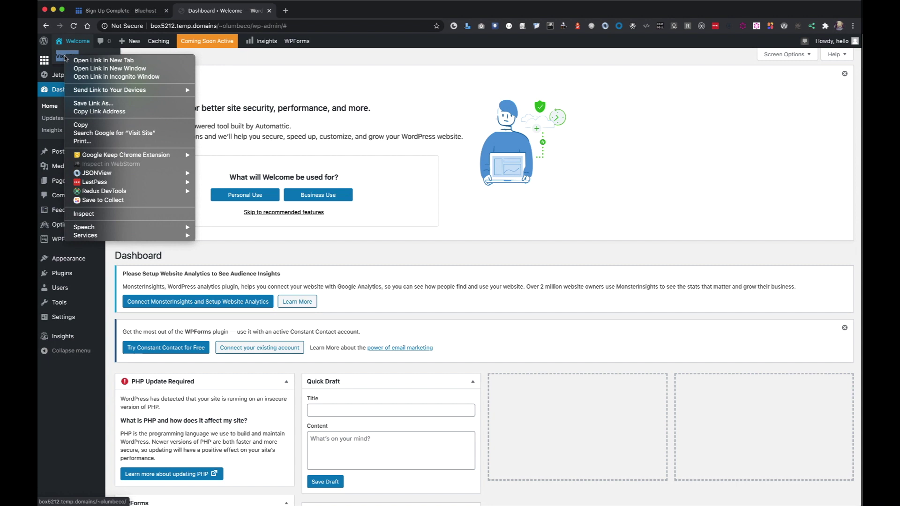
left_click(82, 60)
left_click(310, 14)
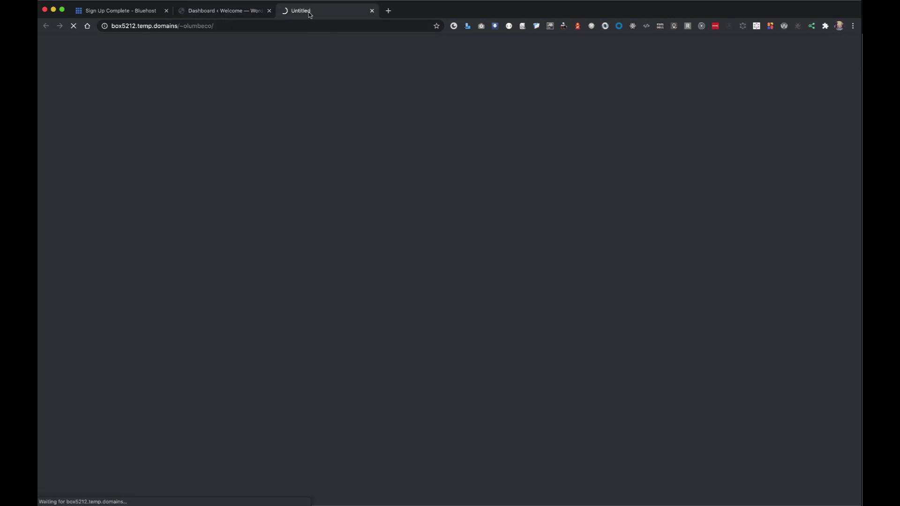
Examine the new site's default front page, and compare it with the sections of the J'a Door demo site's home page.
scroll(712, 263, "down", 3)
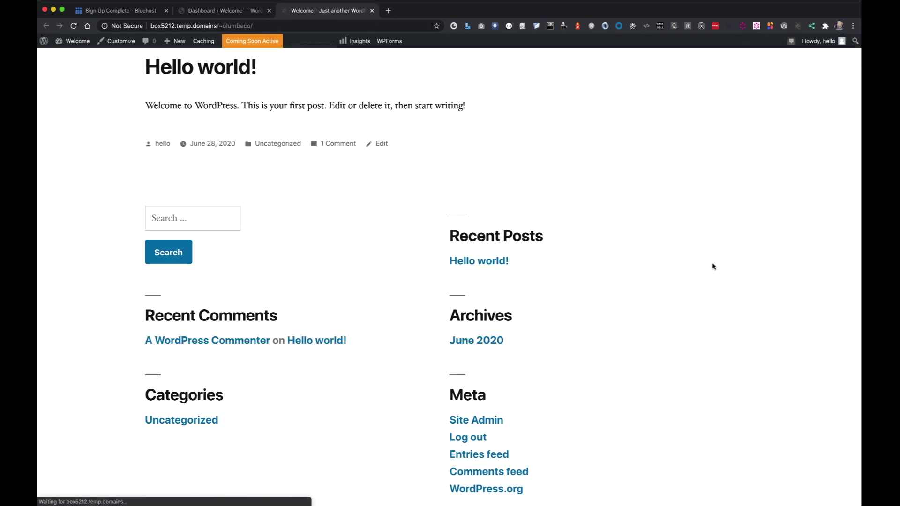
scroll(713, 266, "down", 2)
scroll(713, 267, "up", 5)
scroll(713, 266, "down", 5)
scroll(712, 266, "up", 5)
scroll(713, 266, "down", 5)
scroll(713, 266, "up", 5)
scroll(713, 266, "down", 2)
scroll(713, 266, "up", 2)
scroll(713, 267, "up", 2)
scroll(712, 266, "down", 5)
scroll(713, 266, "up", 5)
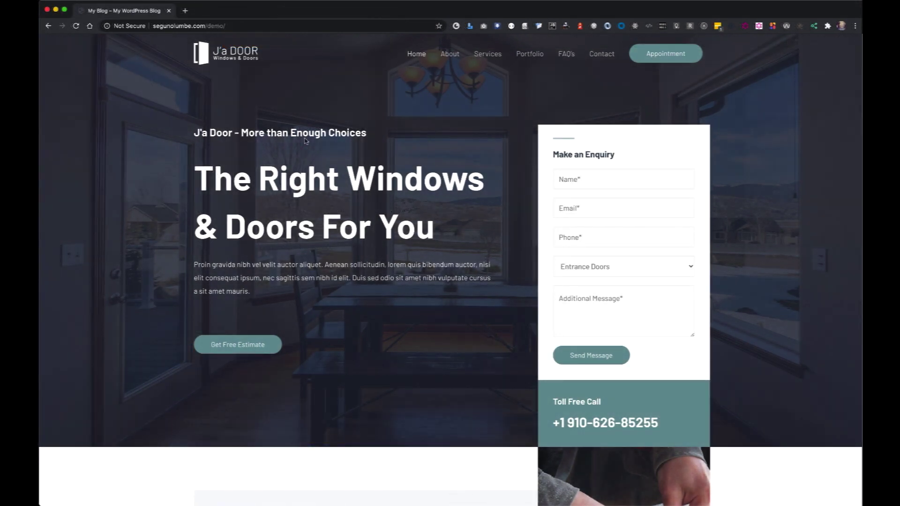
scroll(581, 288, "down", 10)
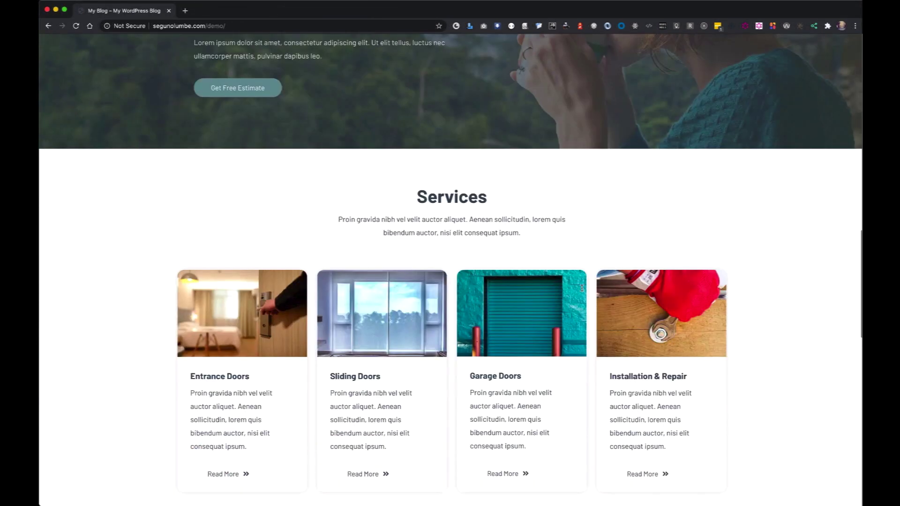
scroll(582, 288, "down", 12)
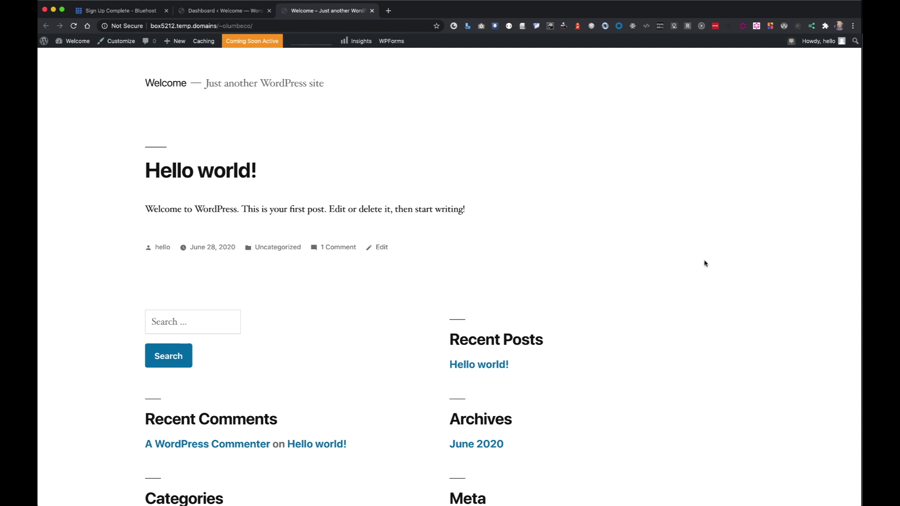
Return to the WordPress dashboard, look over its home screen and open the list of all posts.
left_click(217, 11)
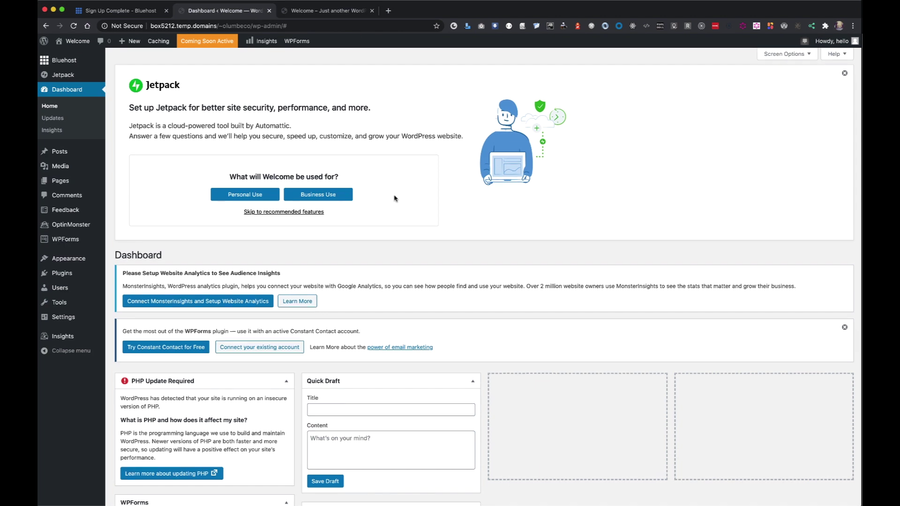
scroll(396, 199, "down", 3)
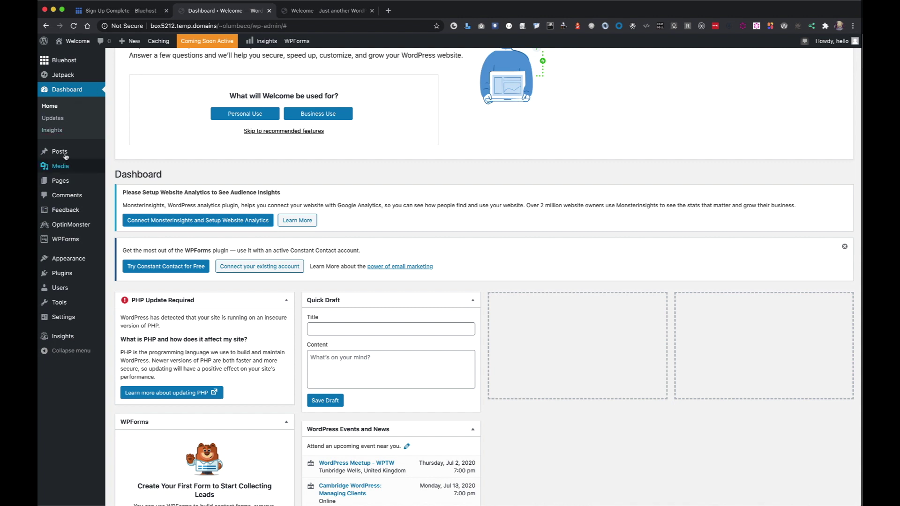
mouse_move(64, 152)
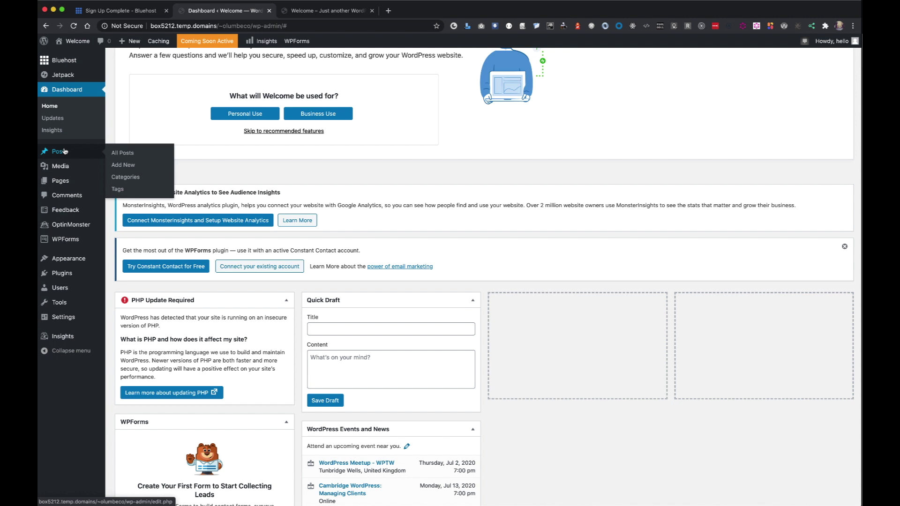
left_click(116, 153)
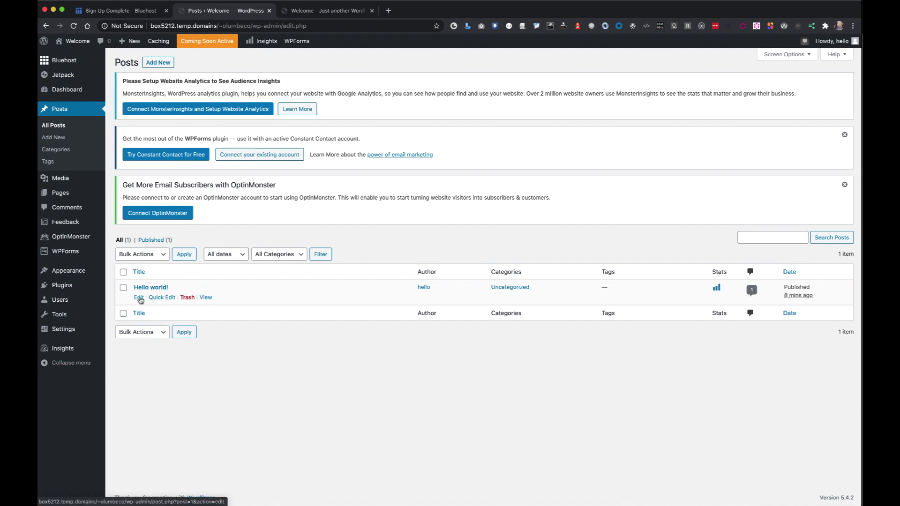
Quick-edit the "Hello world!" post, keeping its status as Published, and update it.
left_click(162, 297)
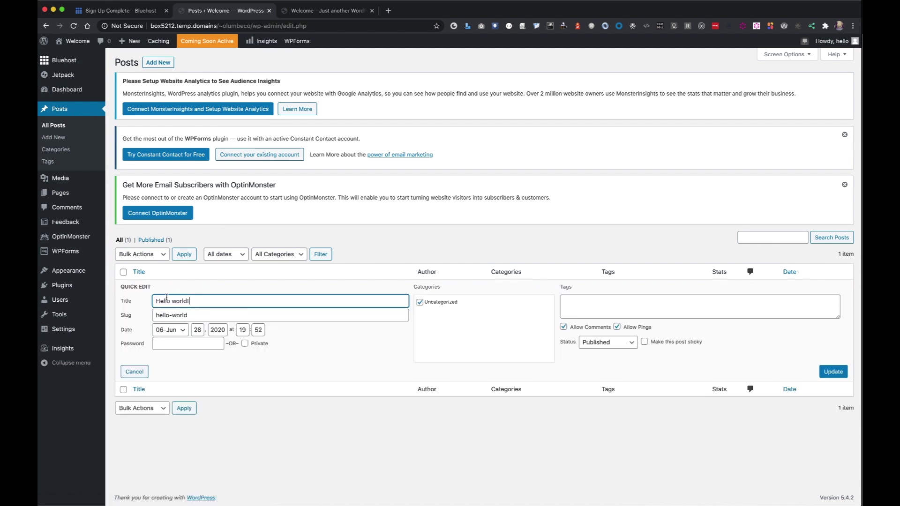
left_click(615, 343)
left_click(730, 331)
left_click(829, 373)
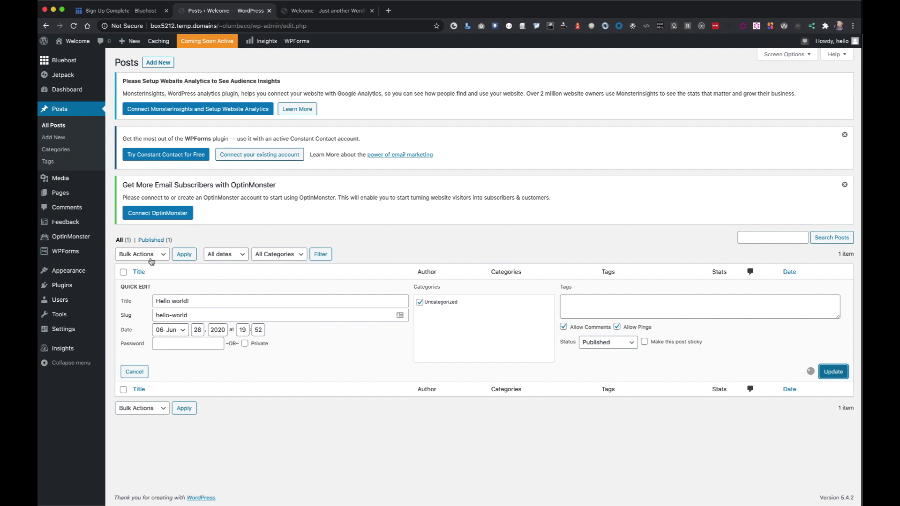
Look through the site's post categories, media library, pages and comments, and the available Appearance options.
left_click(54, 151)
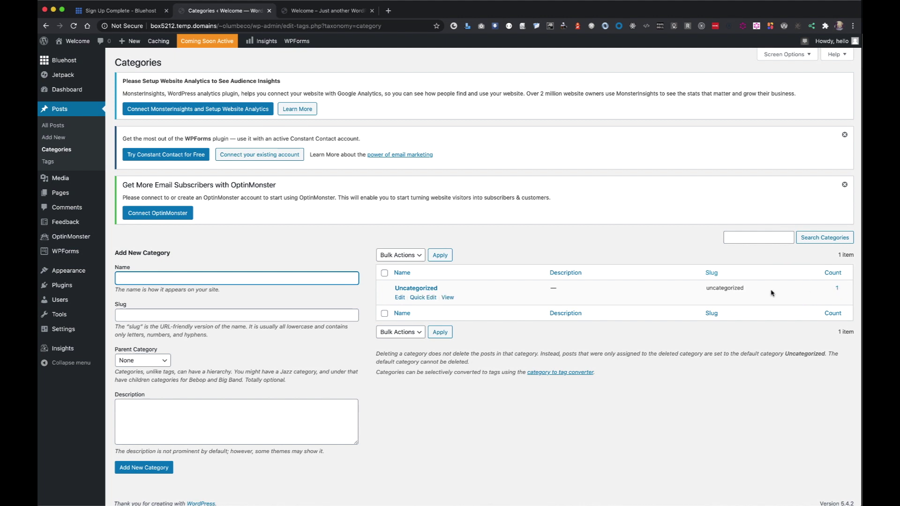
left_click(79, 151)
mouse_move(64, 177)
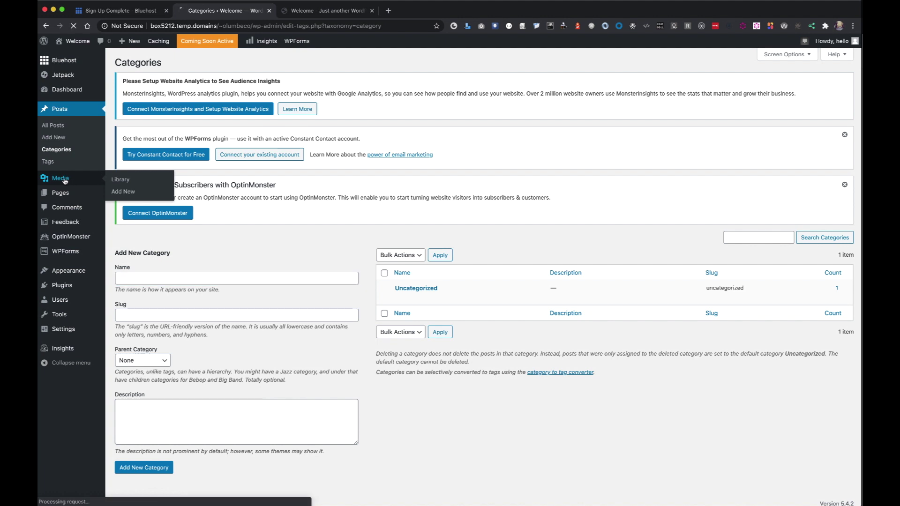
left_click(60, 178)
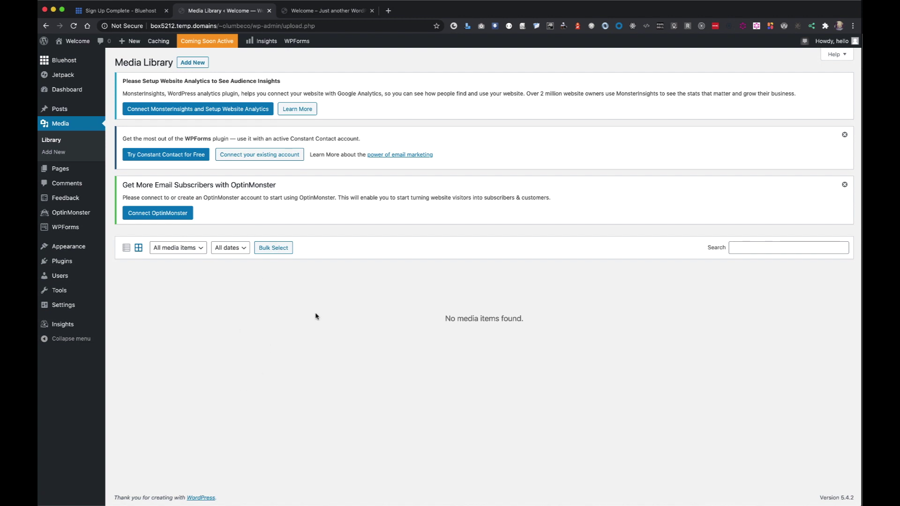
left_click(67, 168)
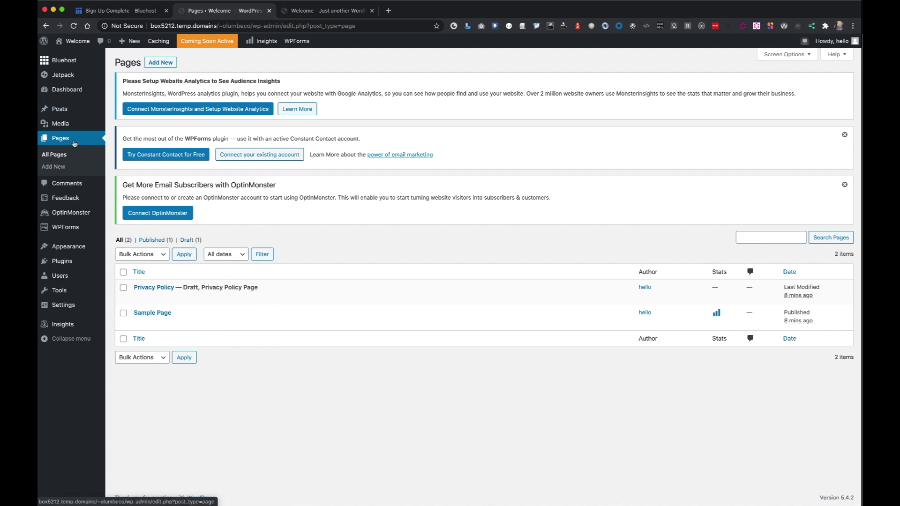
left_click(67, 185)
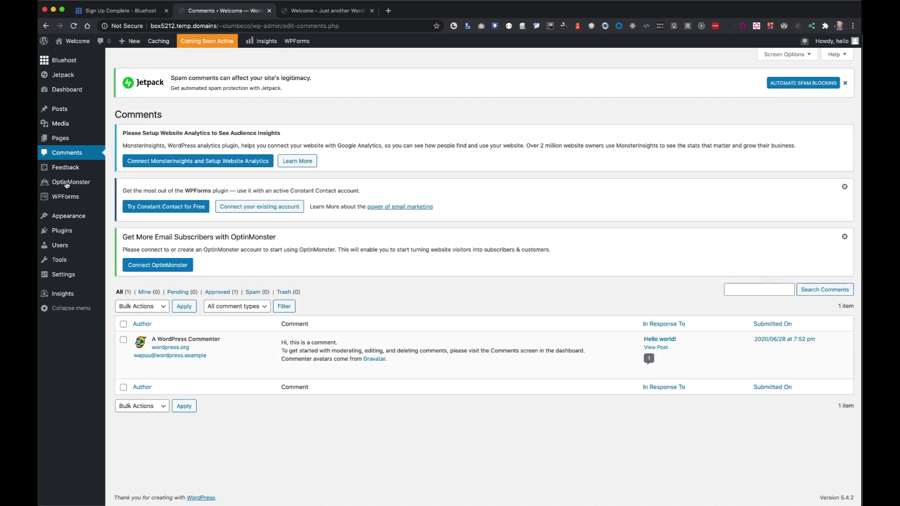
mouse_move(300, 349)
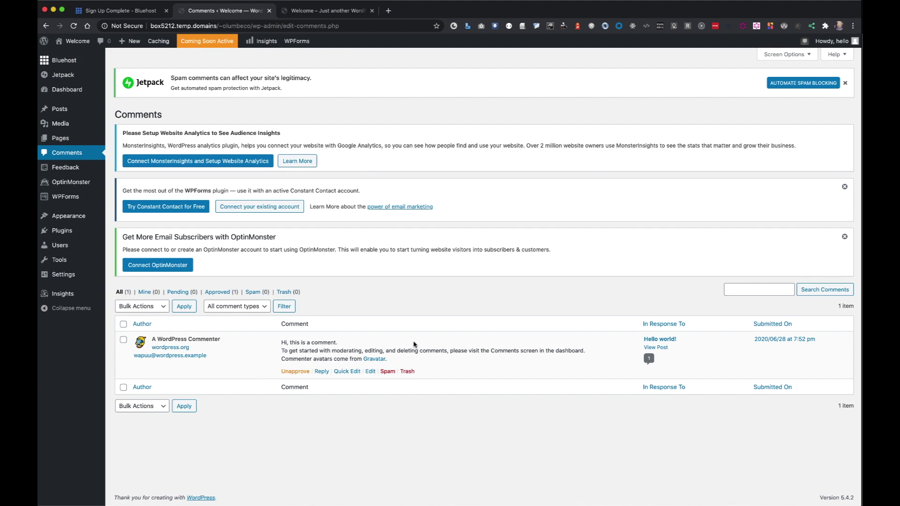
mouse_move(60, 181)
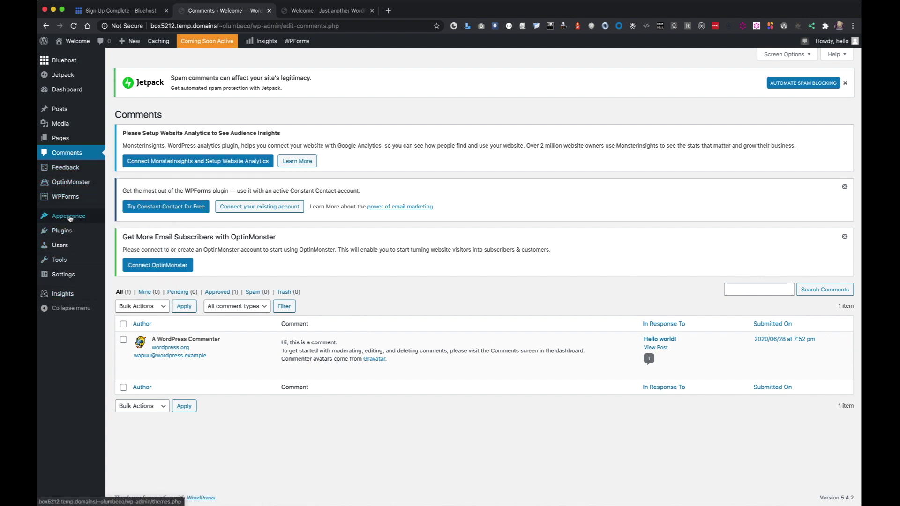
mouse_move(58, 221)
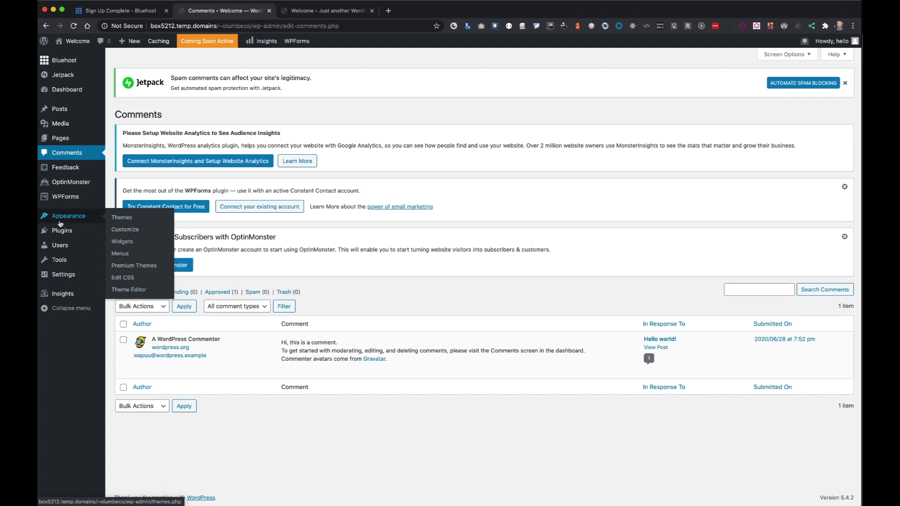
Bulk-deactivate the preinstalled Bluehost, MonsterInsights Google Analytics, Jetpack, OptinMonster API and WPForms Lite plugins.
left_click(61, 232)
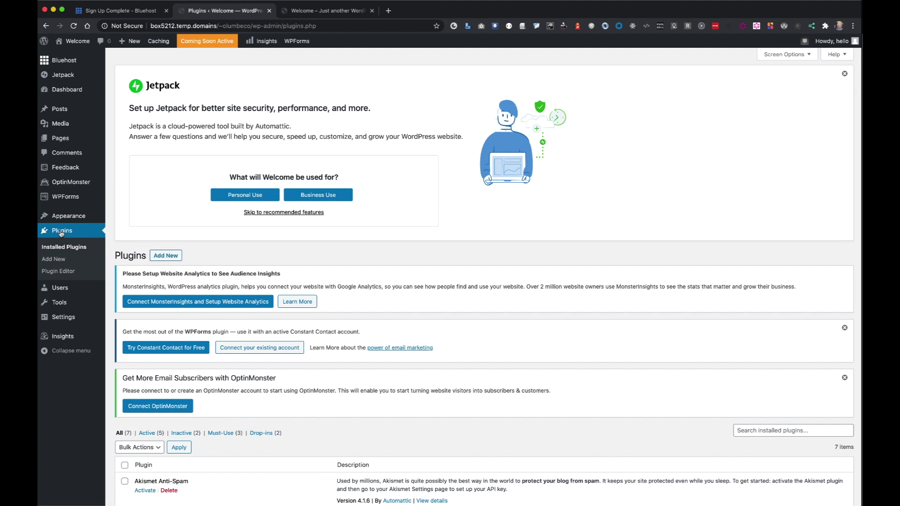
scroll(419, 322, "down", 6)
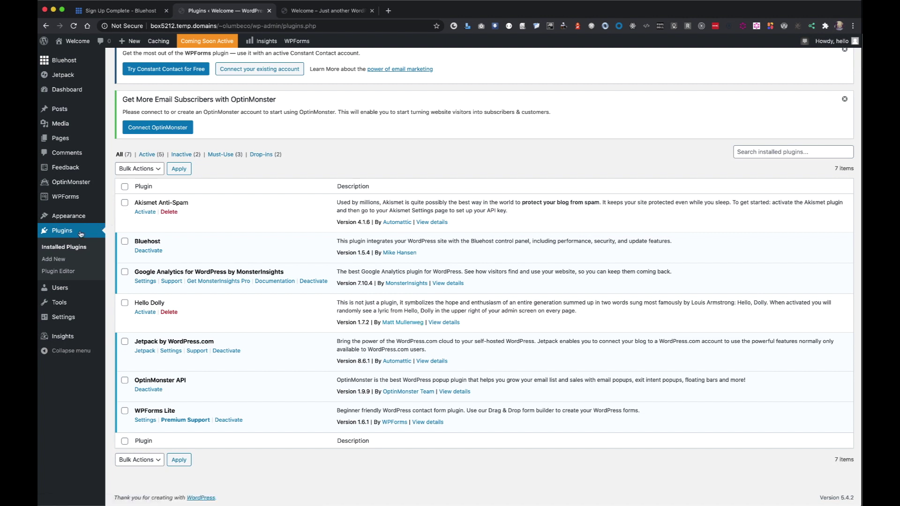
left_click(124, 242)
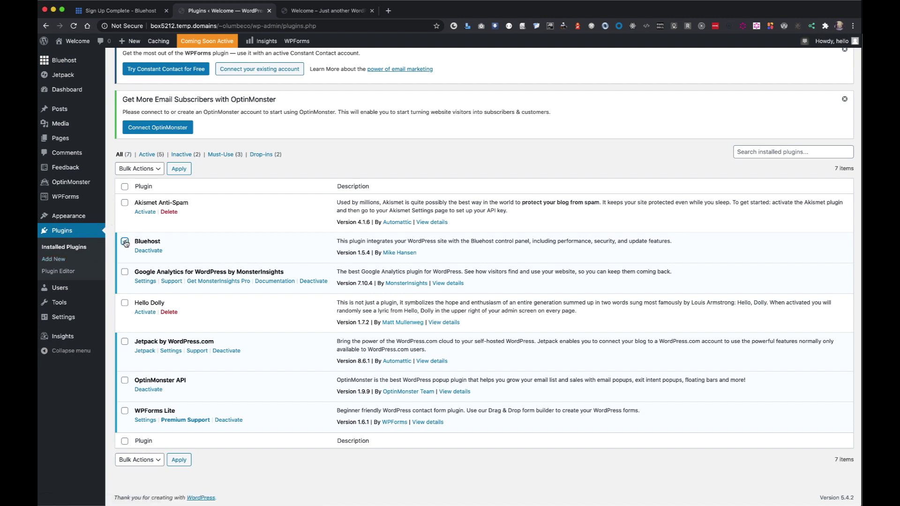
left_click(125, 273)
left_click(125, 303)
left_click(125, 341)
left_click(125, 382)
left_click(126, 412)
left_click(160, 172)
left_click(179, 169)
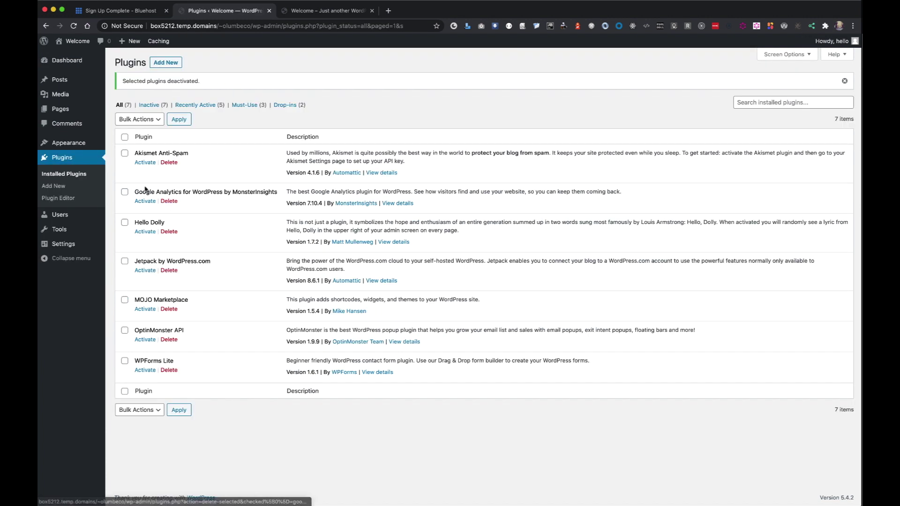
Bulk-delete the MonsterInsights Google Analytics, Hello Dolly, Jetpack, MOJO Marketplace, OptinMonster API and WPForms Lite plugins, keeping only Akismet Anti-Spam.
left_click(124, 192)
left_click(124, 223)
left_click(124, 262)
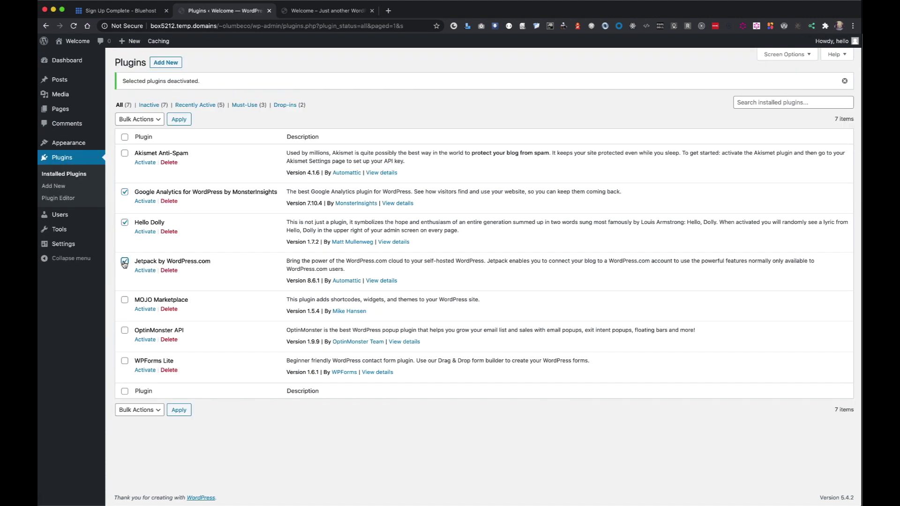
left_click(125, 300)
left_click(125, 332)
left_click(124, 362)
left_click(157, 119)
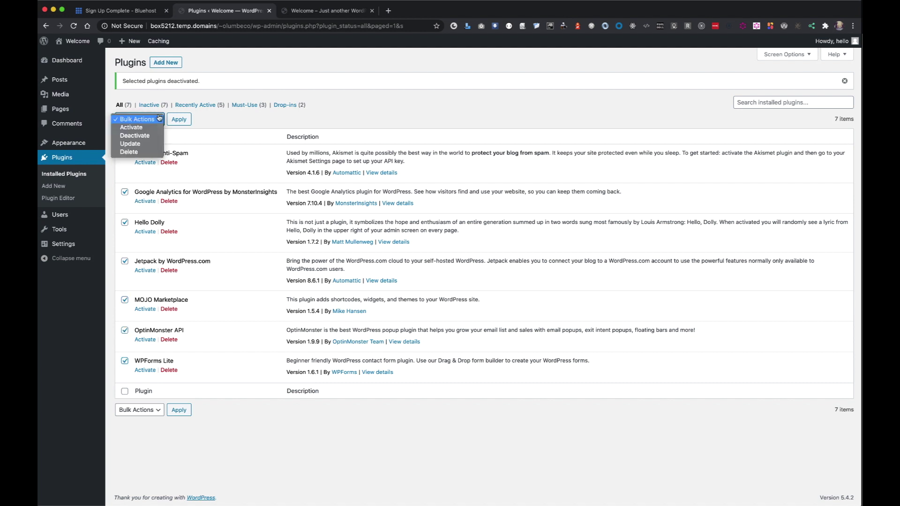
left_click(141, 156)
left_click(179, 120)
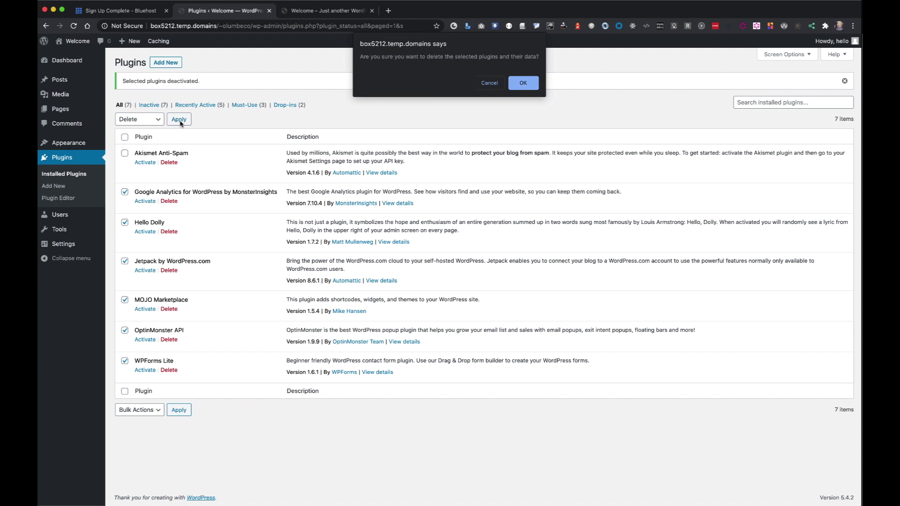
left_click(521, 84)
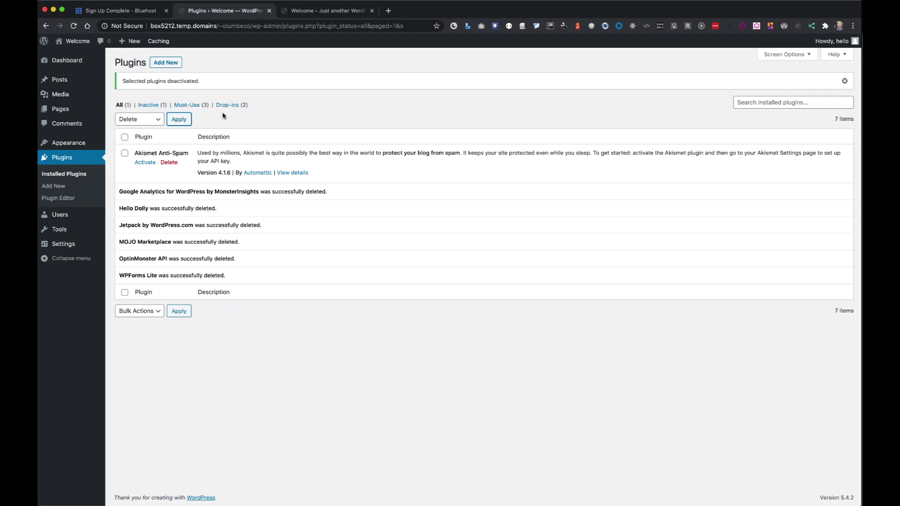
Check the reloaded plugin list and the site's user accounts, and return to the dashboard home screen.
left_click(73, 158)
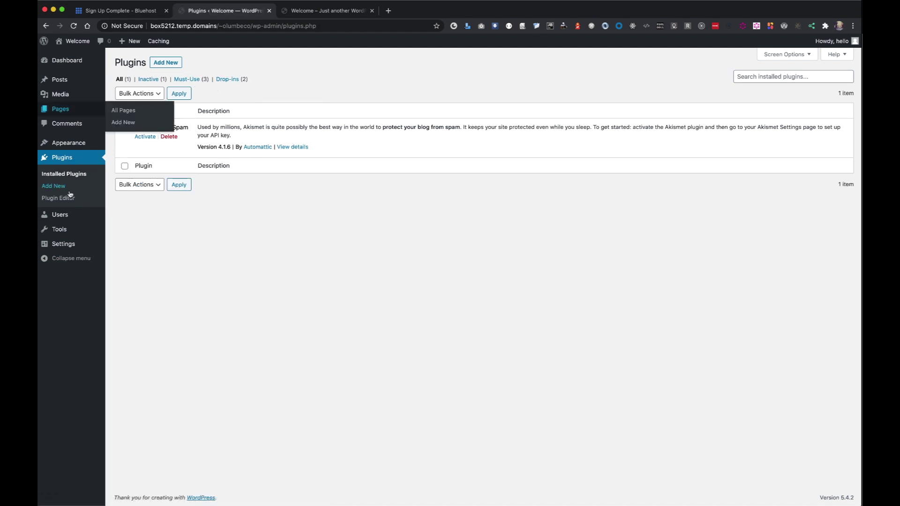
left_click(61, 216)
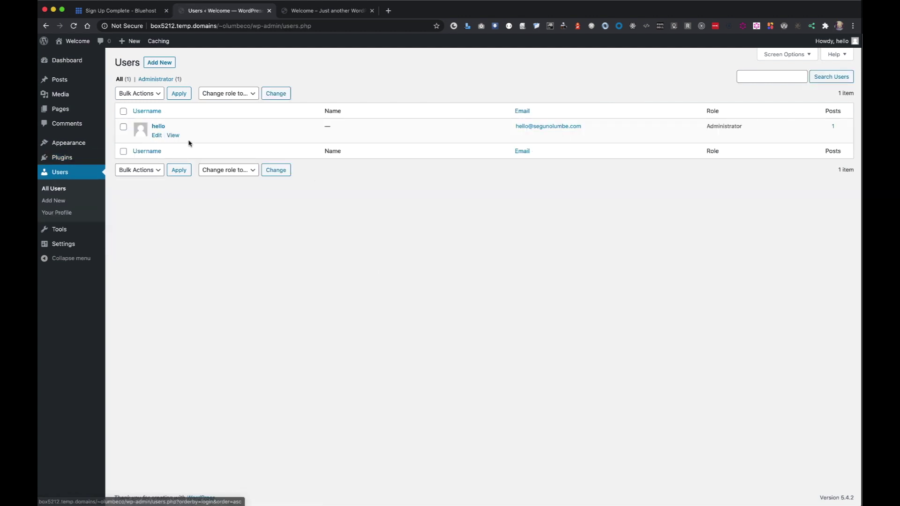
left_click(69, 55)
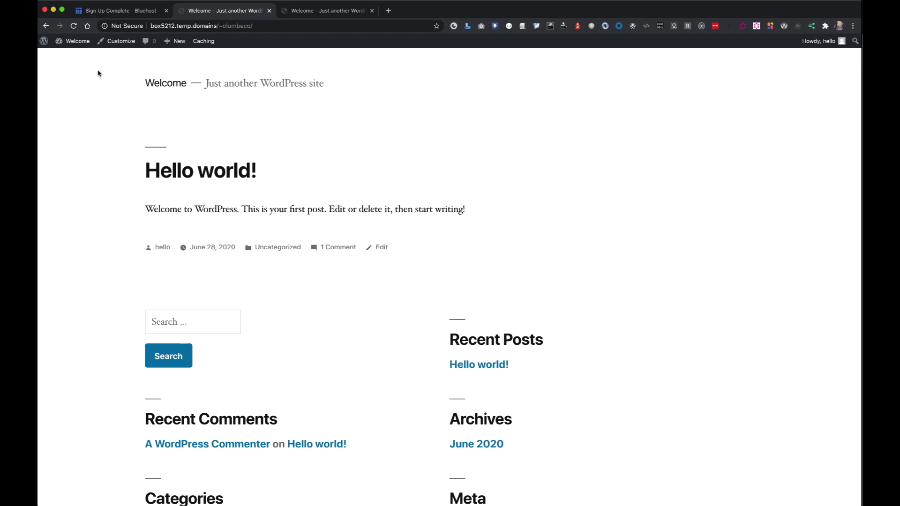
left_click(71, 41)
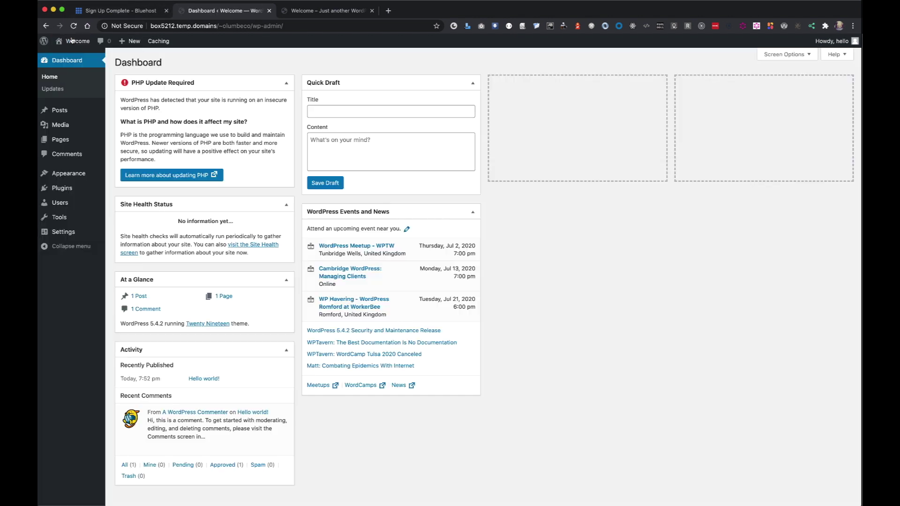
Search the theme directory for "astra", and install and activate the Astra theme.
left_click(69, 173)
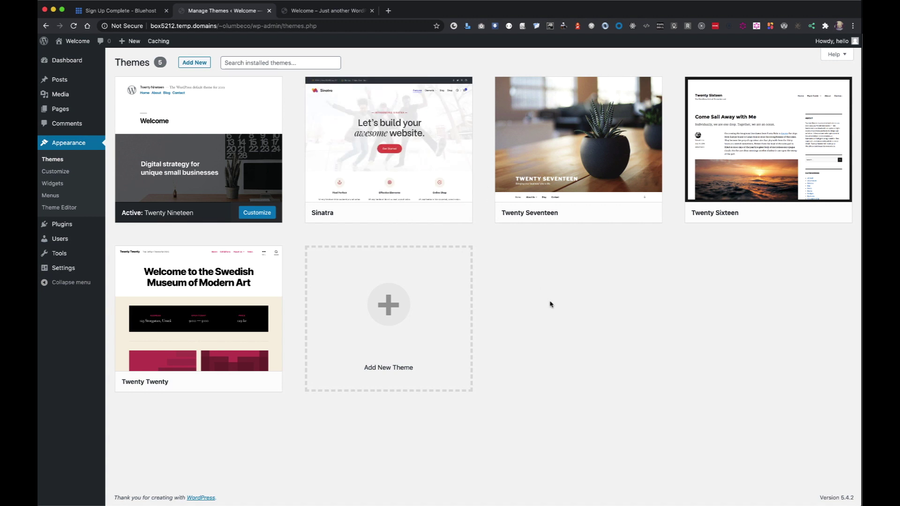
mouse_move(187, 371)
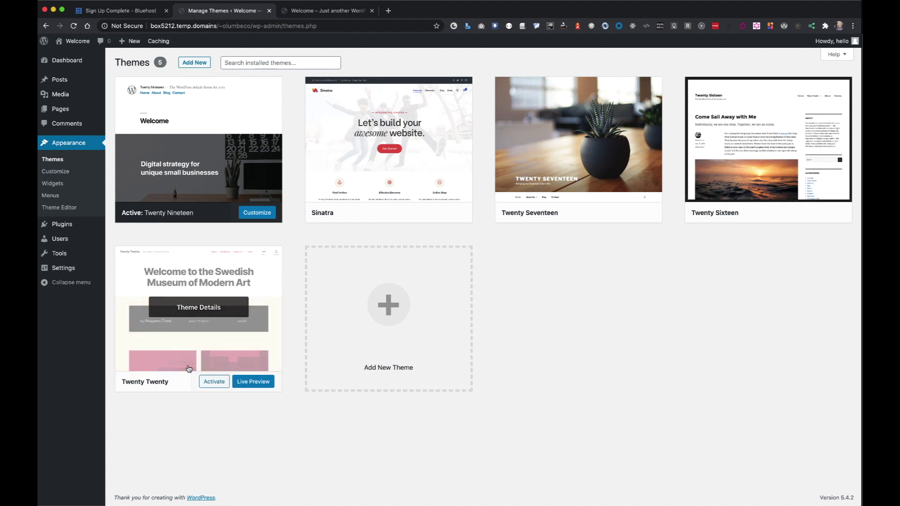
left_click(199, 64)
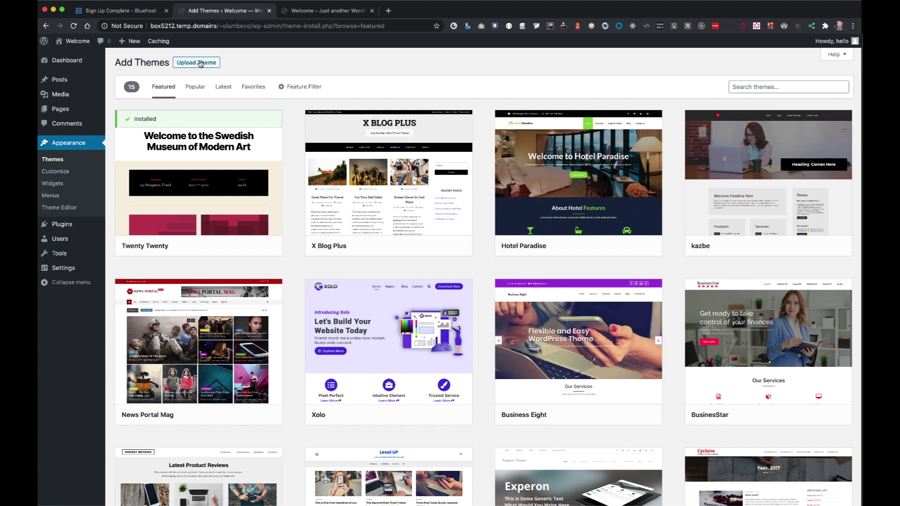
left_click(788, 87)
type("astra")
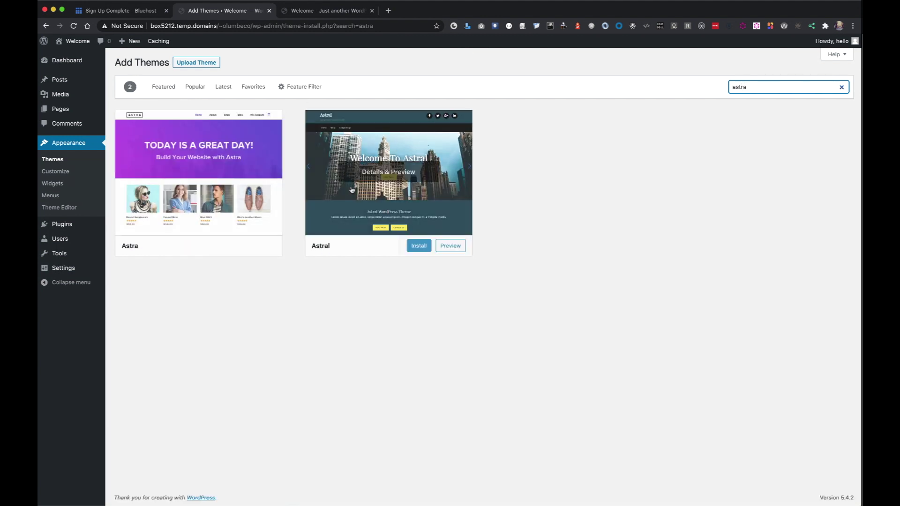
mouse_move(166, 205)
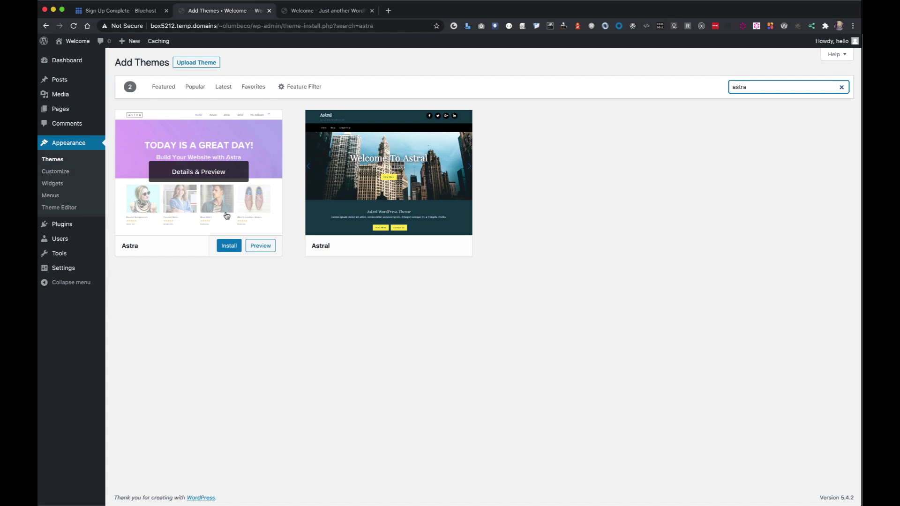
left_click(230, 247)
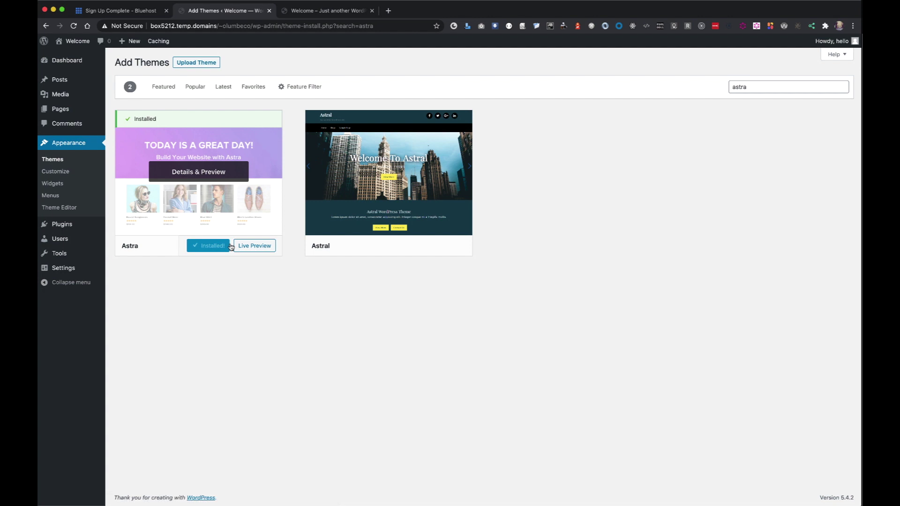
left_click(217, 249)
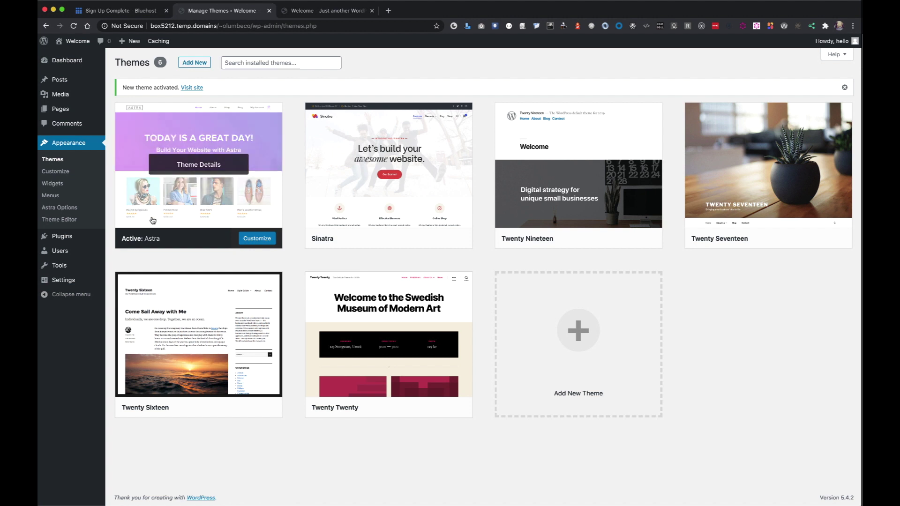
Search the plugin directory for "Elementor", install and activate Elementor Page Builder, and return to the installed plugins list.
left_click(58, 238)
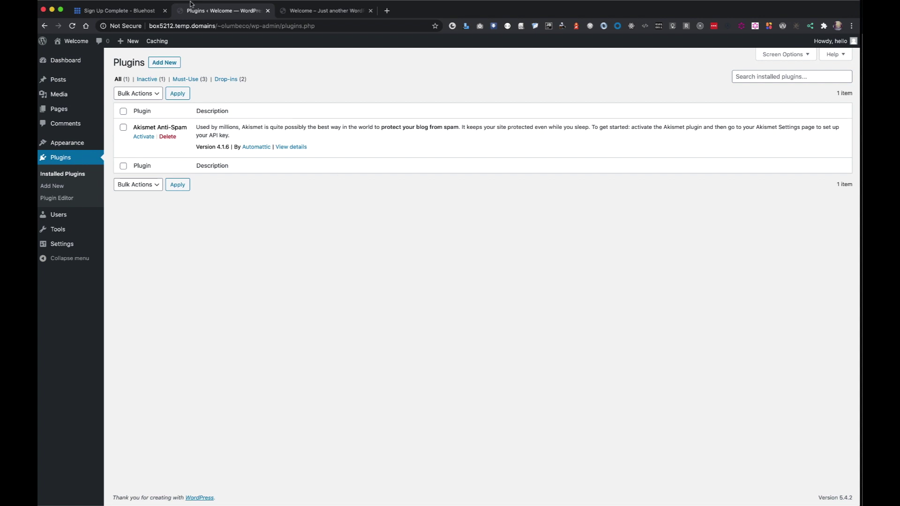
left_click(164, 62)
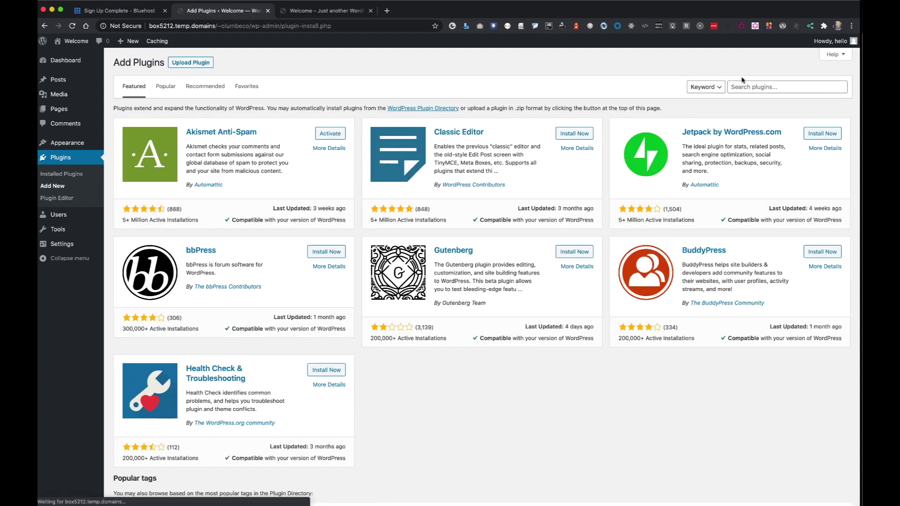
left_click(753, 85)
type("Elemto")
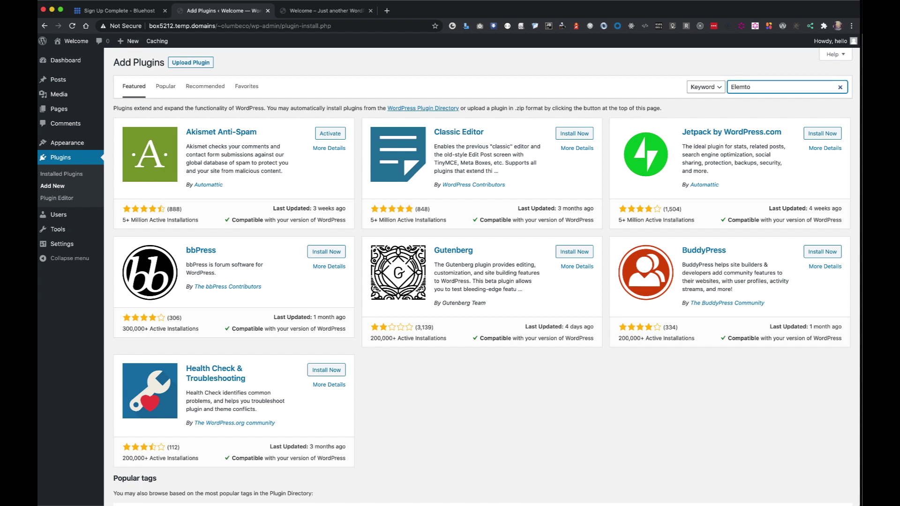
key("BackSpace")
key("BackSpace")
type("entor")
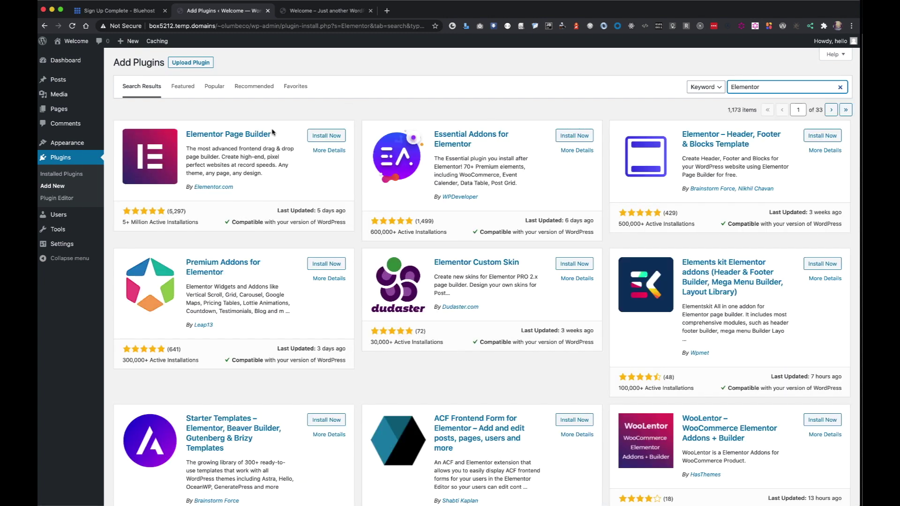
left_click(331, 135)
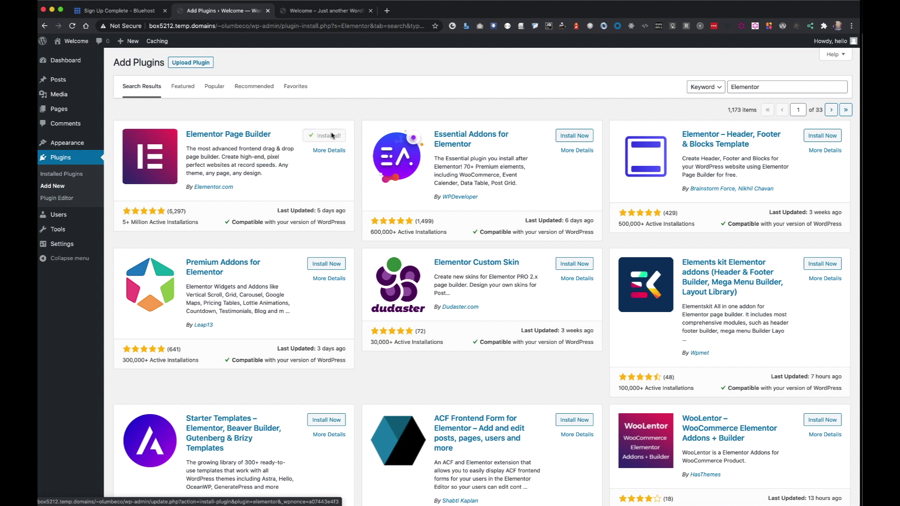
left_click(331, 135)
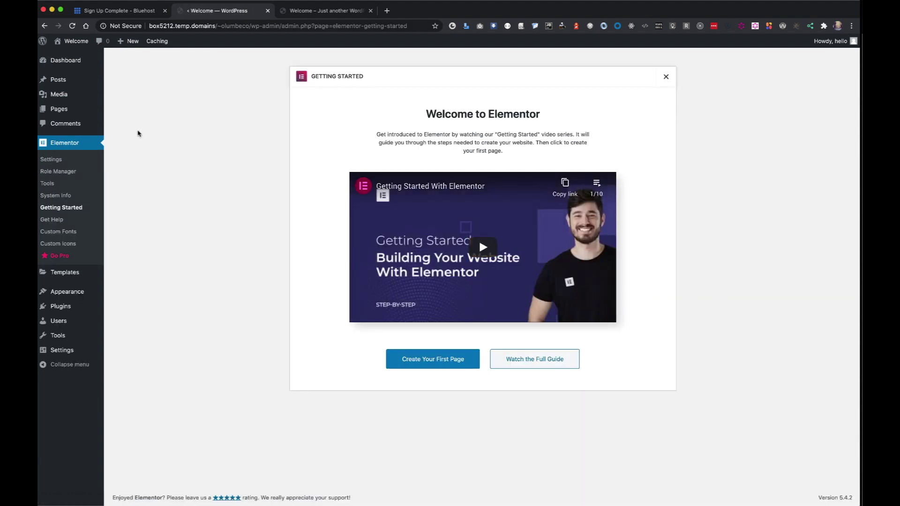
left_click(61, 307)
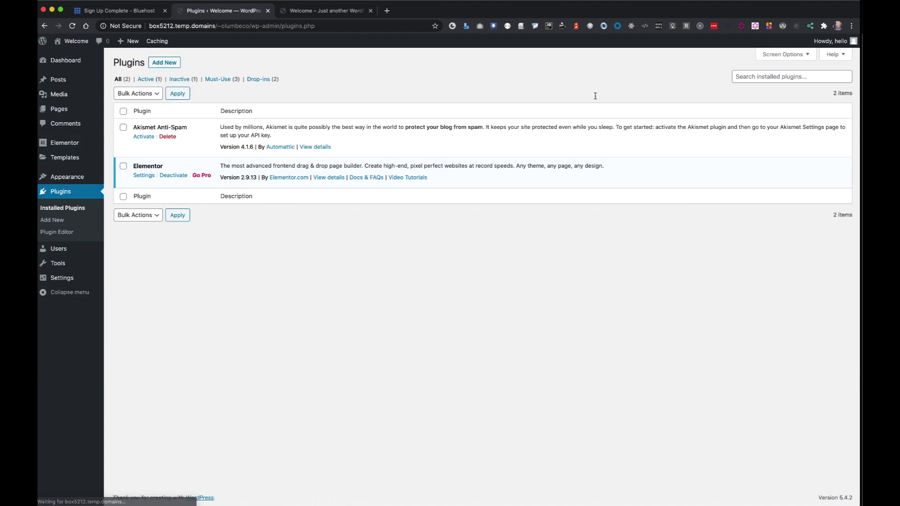
left_click(778, 76)
type("envato")
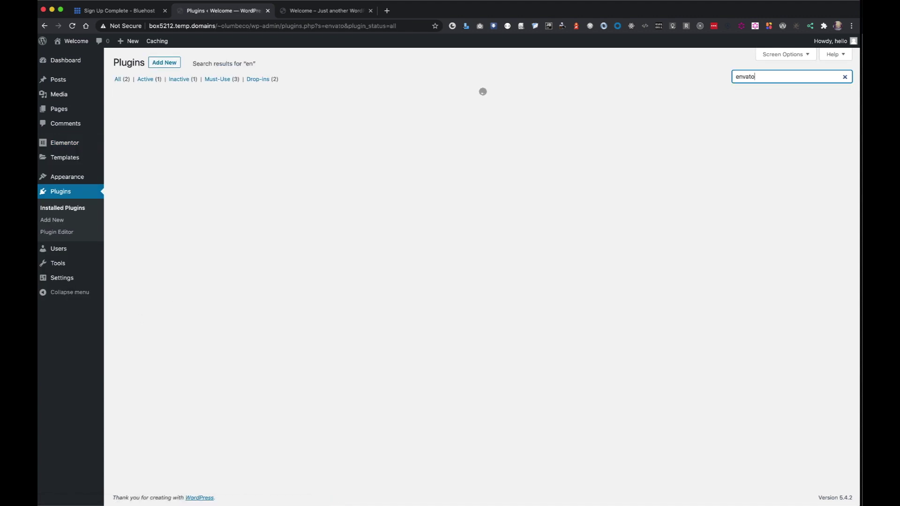
key("BackSpace")
key("BackSpace")
key("BackSpace")
key("BackSpace")
key("BackSpace")
key("BackSpace")
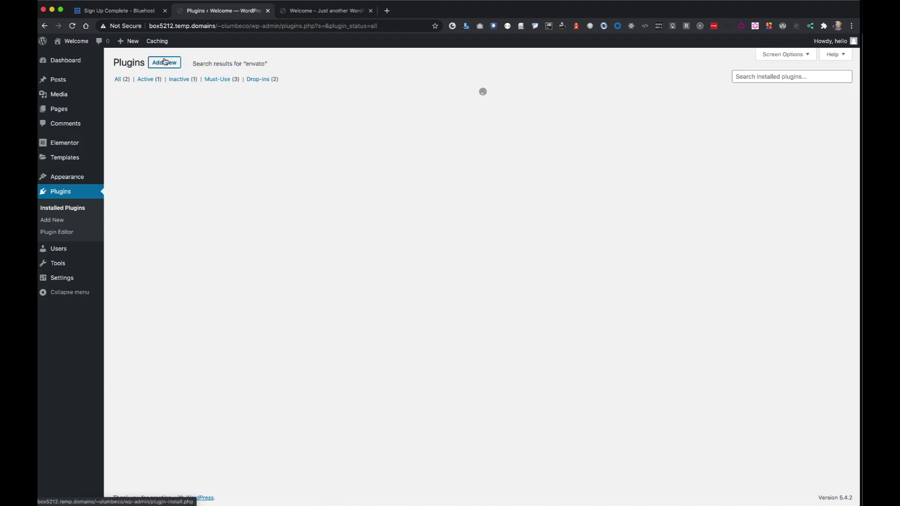
Search the plugin directory for "envato", and install and activate Envato Elements – Photos & Elementor Templates.
left_click(165, 62)
left_click(751, 85)
type("envato")
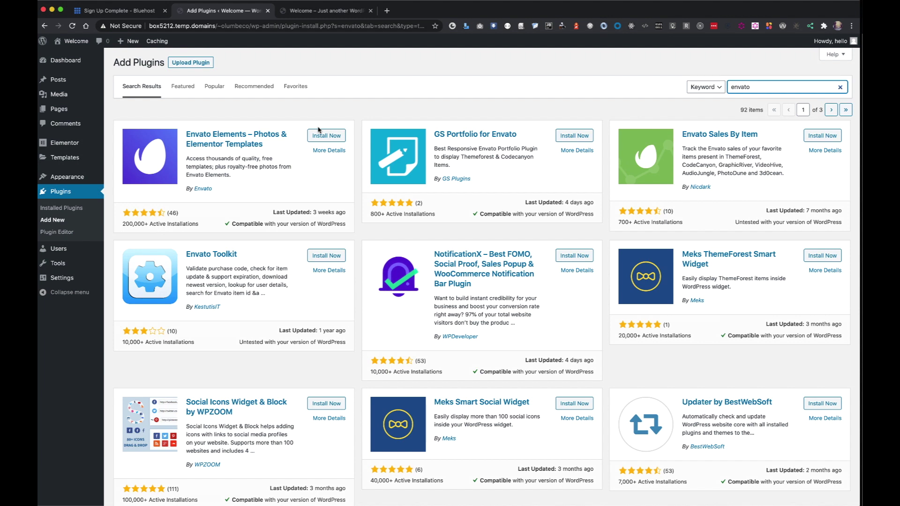
left_click(334, 136)
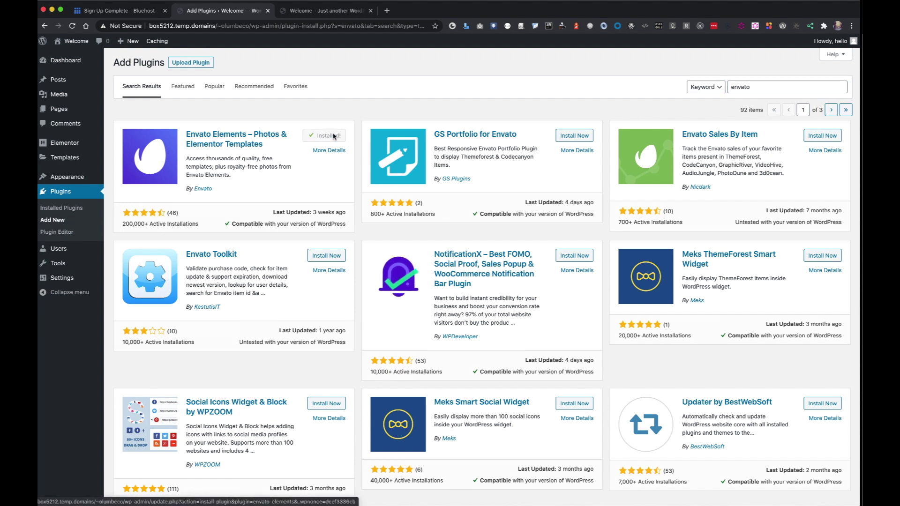
left_click(334, 136)
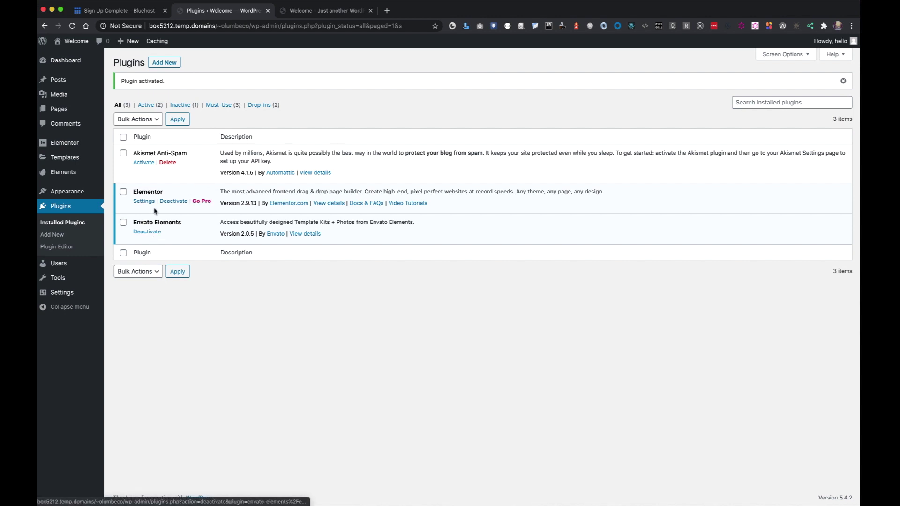
Reload the site's front page to check it with the Astra theme, and look through the J'a Door demo site.
left_click(328, 11)
left_click(70, 27)
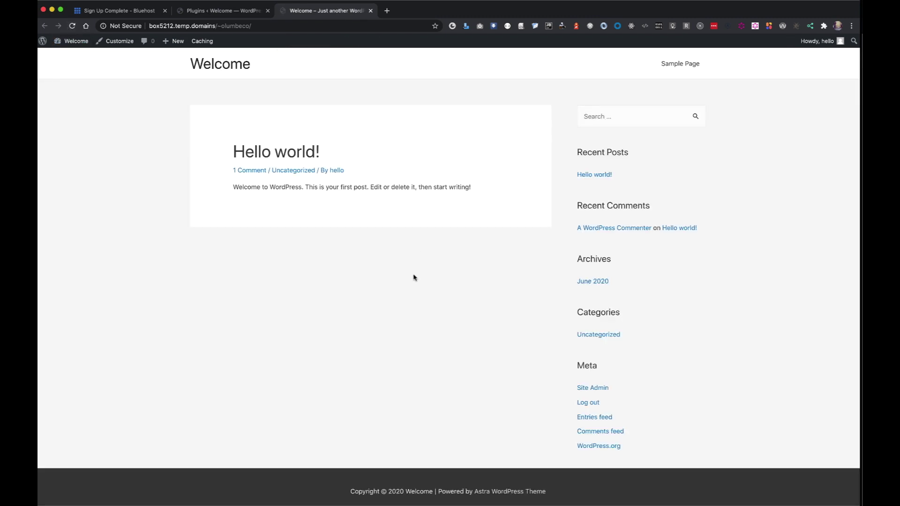
scroll(414, 278, "down", 1)
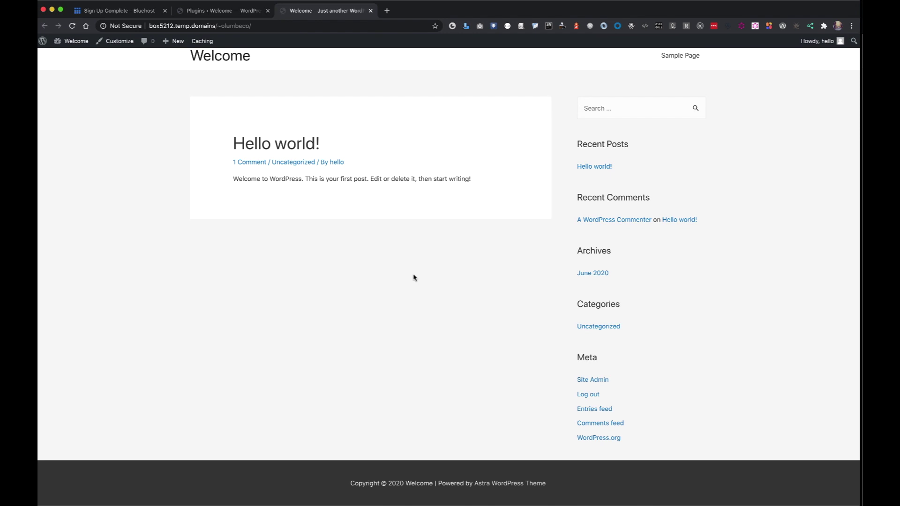
scroll(418, 297, "up", 1)
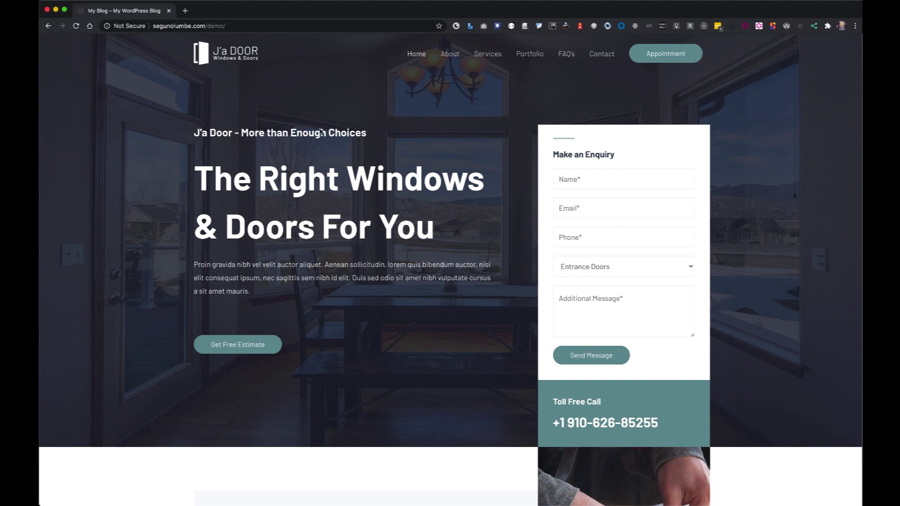
scroll(582, 287, "down", 20)
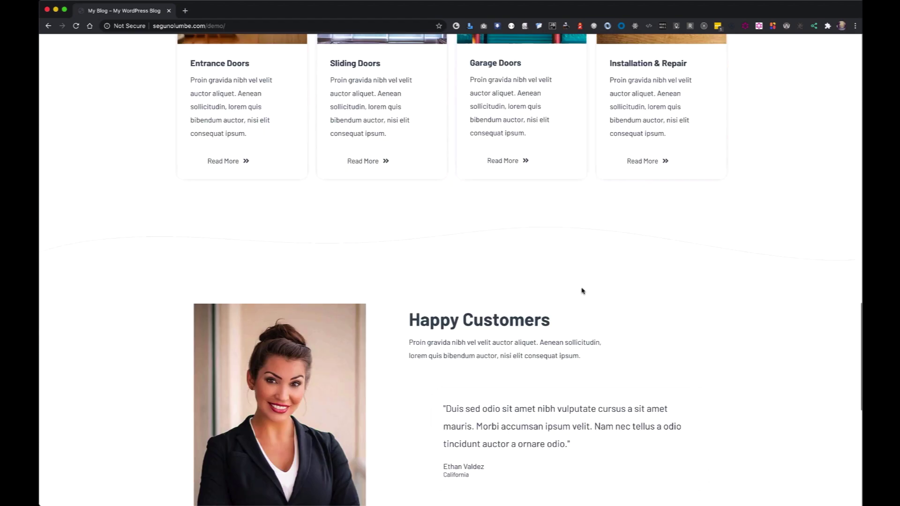
scroll(582, 291, "down", 2)
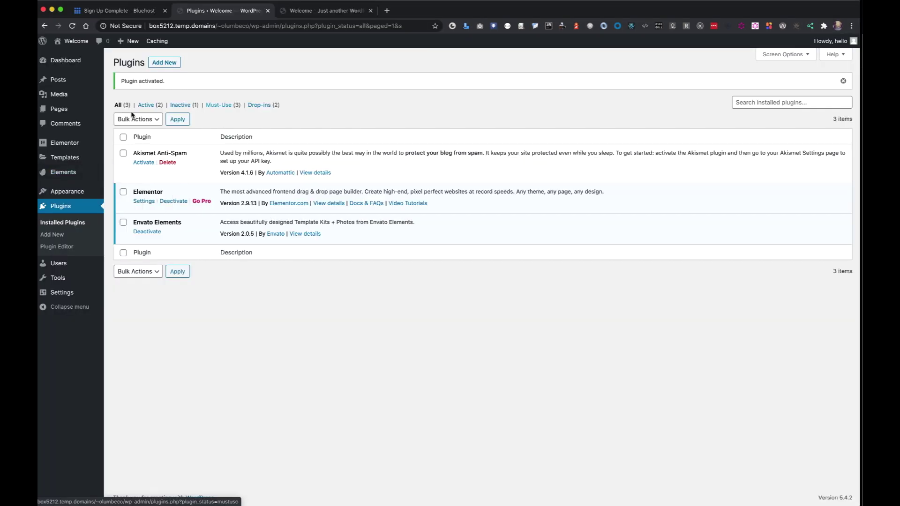
Install Astra's starter template importer plugin from the Astra options, and choose Elementor as the page builder.
mouse_move(64, 145)
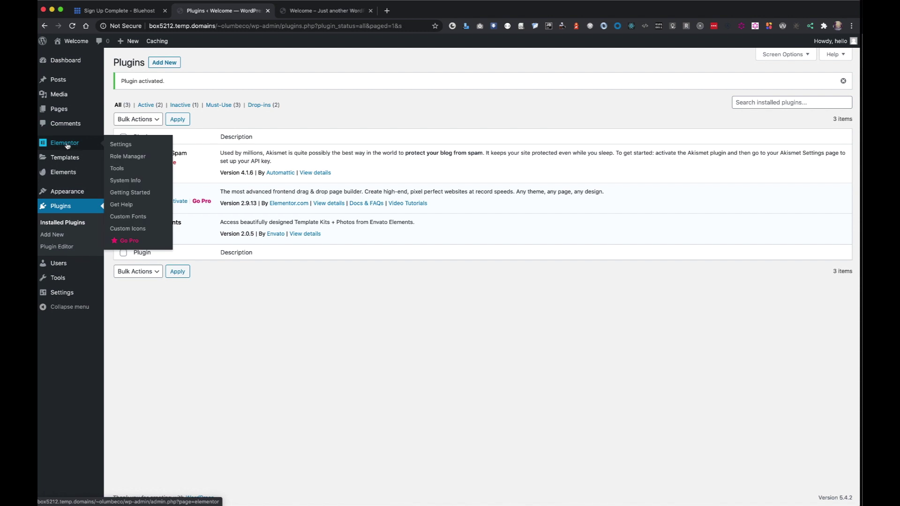
left_click(67, 192)
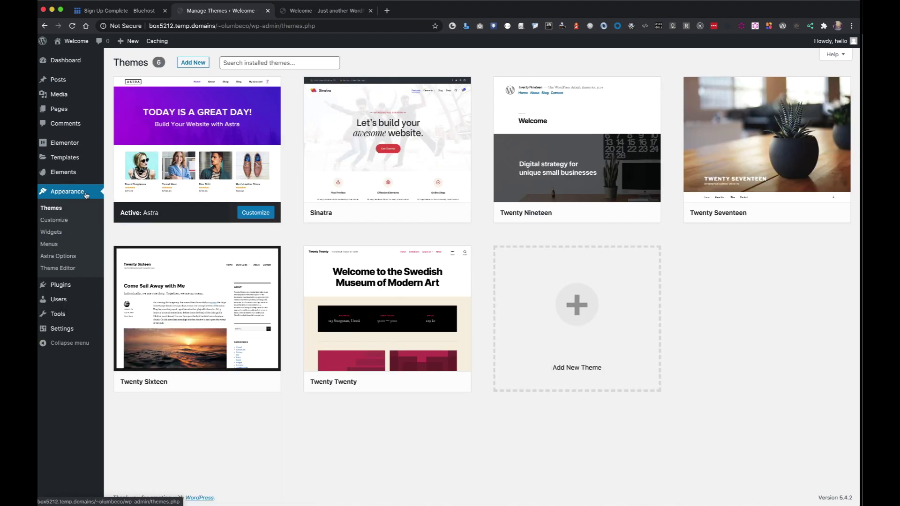
left_click(64, 257)
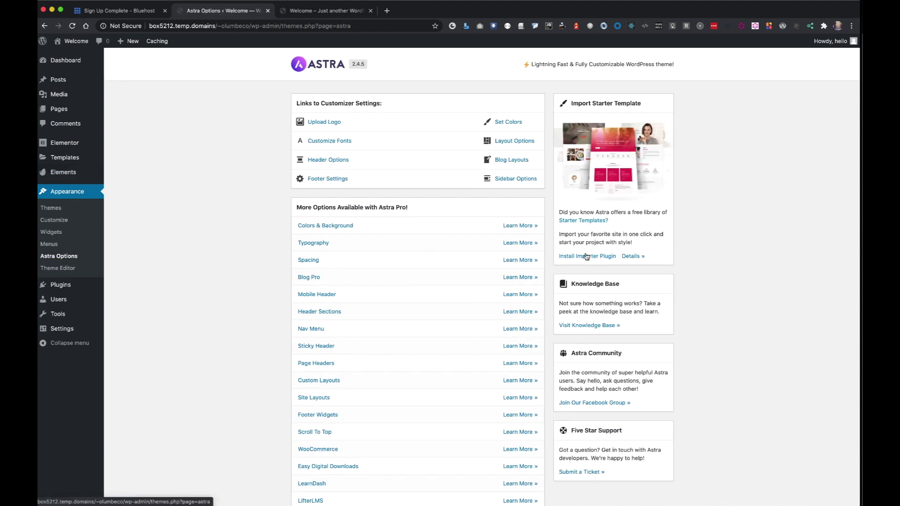
left_click(585, 221)
left_click(600, 255)
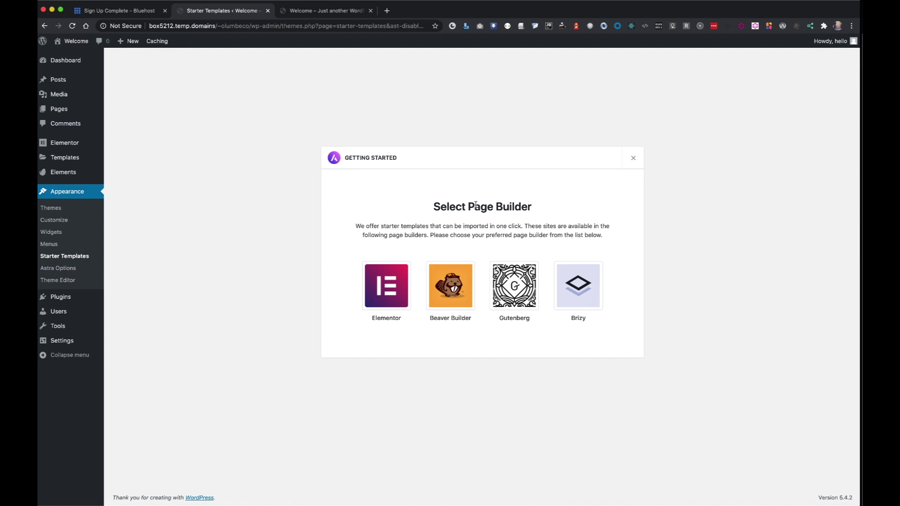
left_click(381, 298)
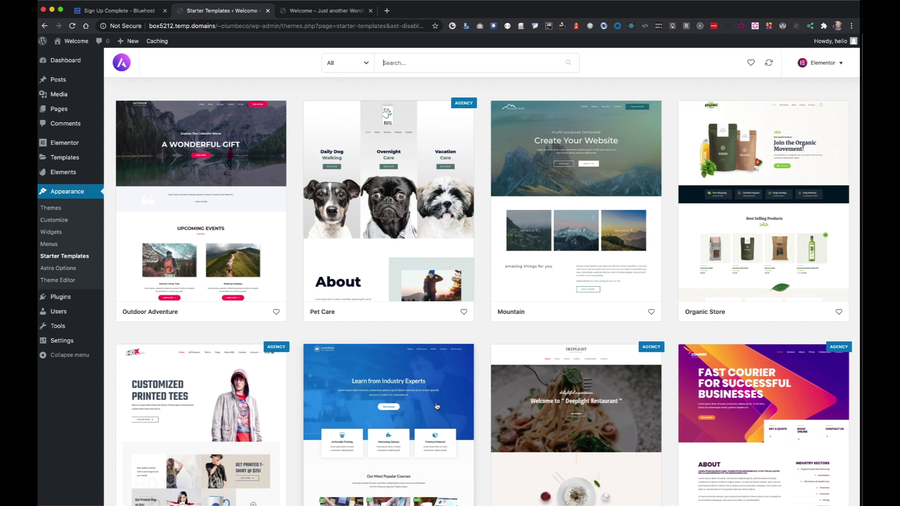
Browse the Elementor starter templates and filter them to the Business category.
scroll(436, 406, "down", 10)
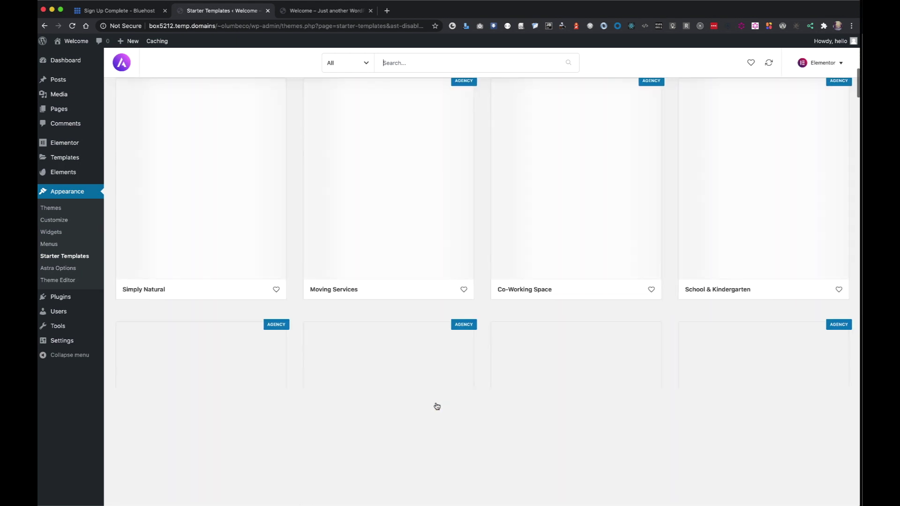
scroll(437, 406, "down", 7)
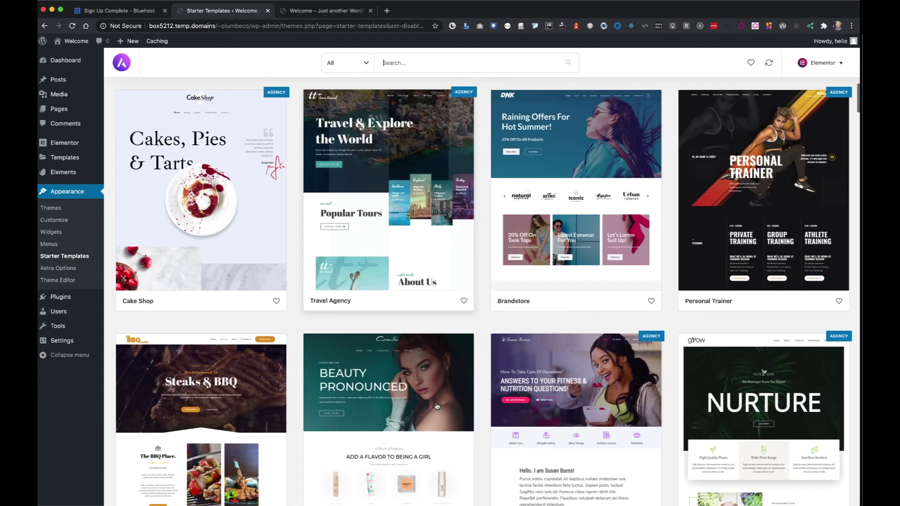
scroll(437, 406, "down", 7)
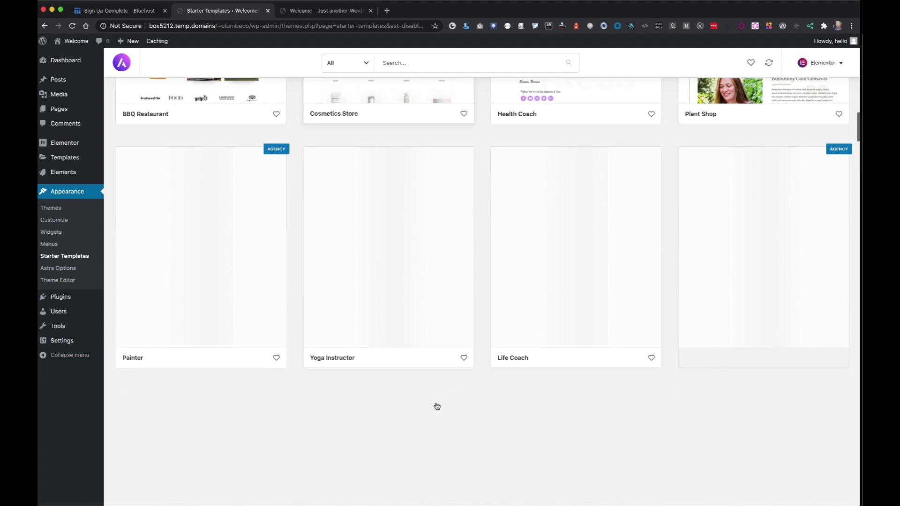
scroll(436, 406, "down", 6)
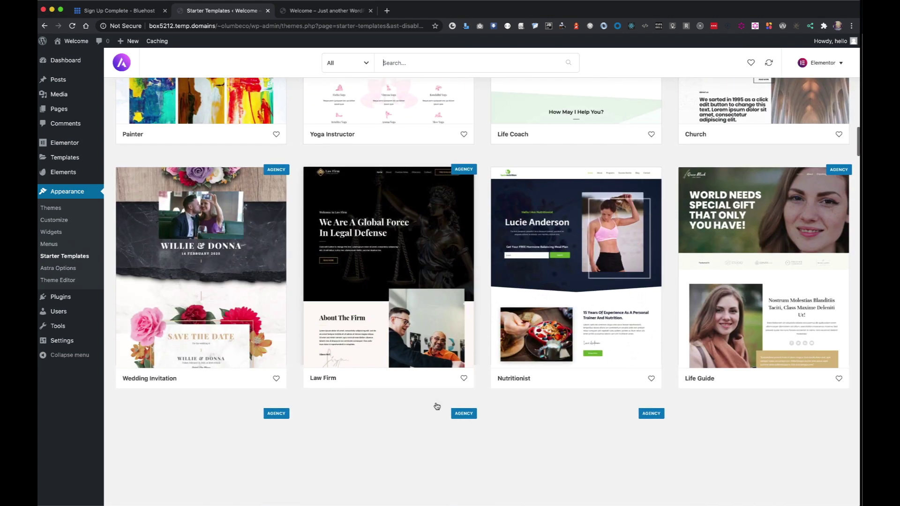
scroll(437, 406, "down", 4)
scroll(436, 406, "up", 18)
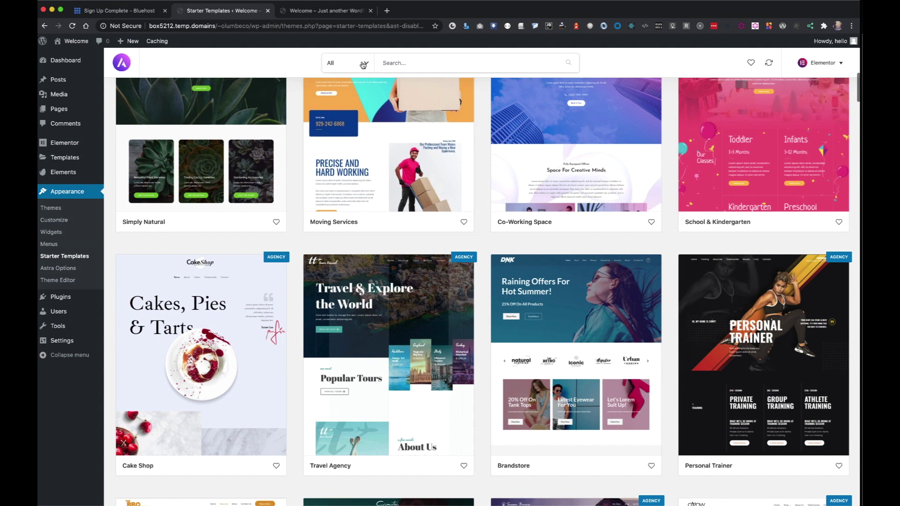
left_click(364, 62)
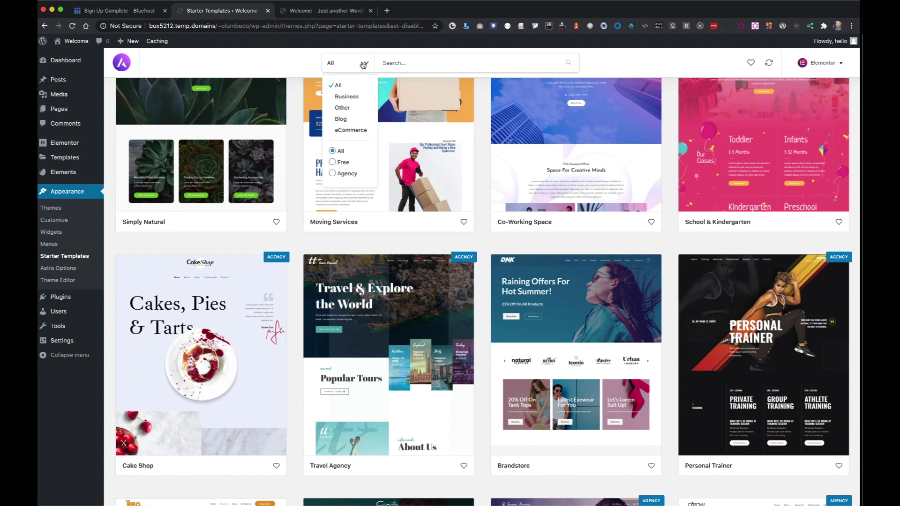
left_click(342, 96)
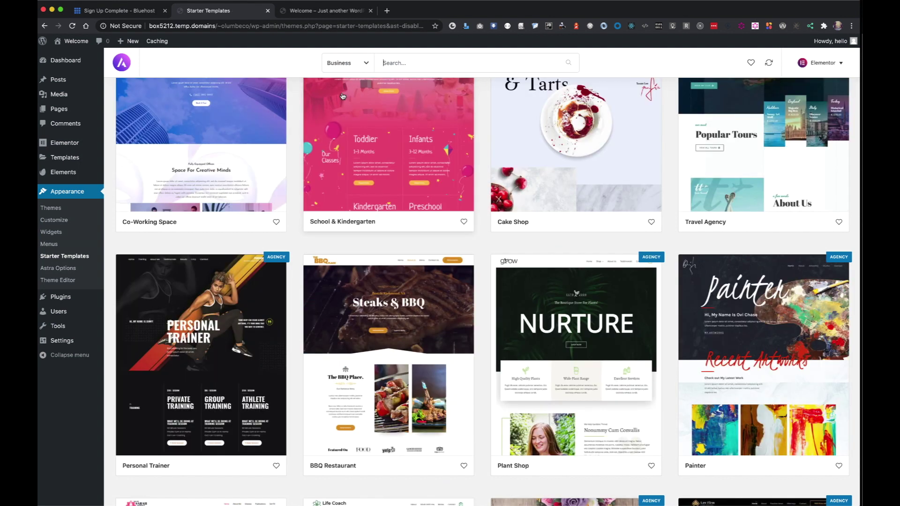
Look through the Business starter templates and check the available page builder choices, keeping Elementor.
scroll(494, 260, "down", 13)
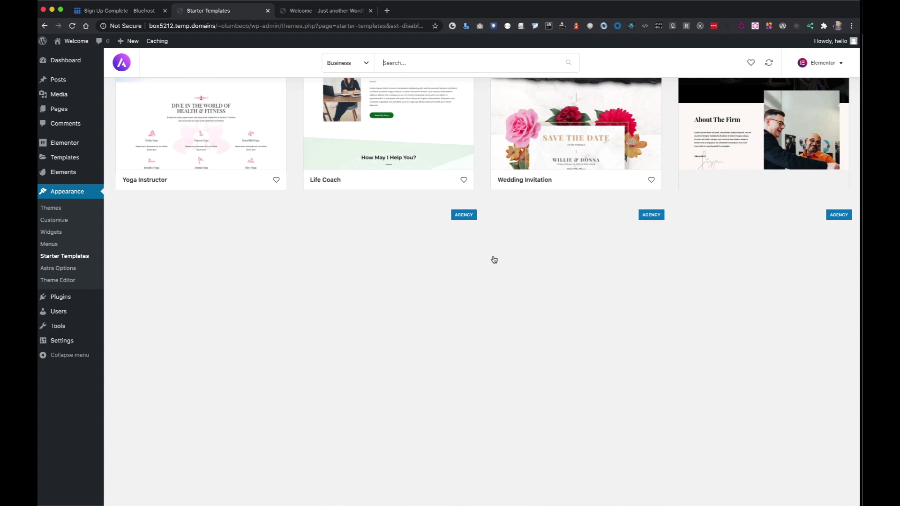
scroll(494, 260, "down", 5)
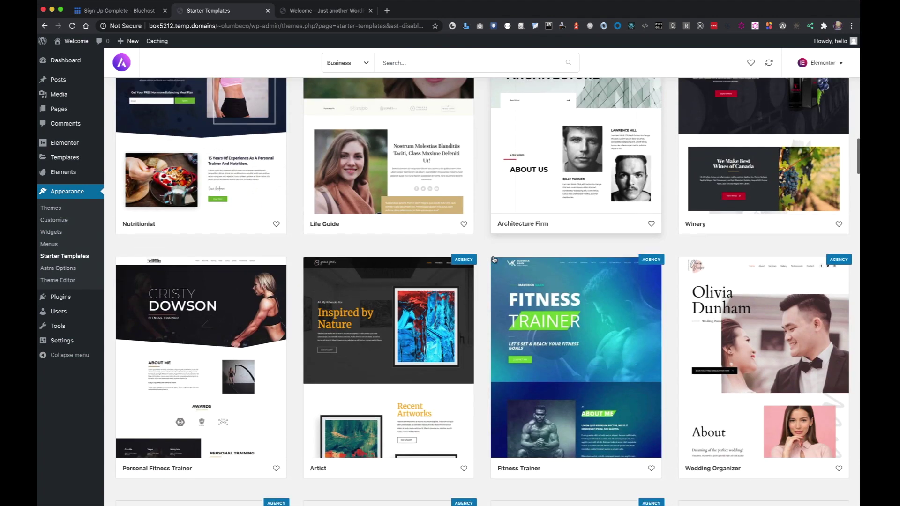
scroll(494, 259, "down", 5)
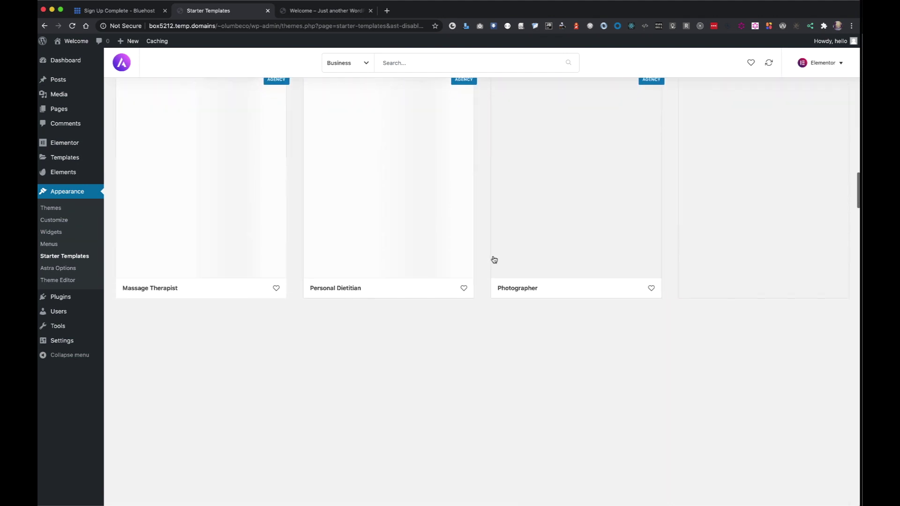
scroll(494, 259, "down", 8)
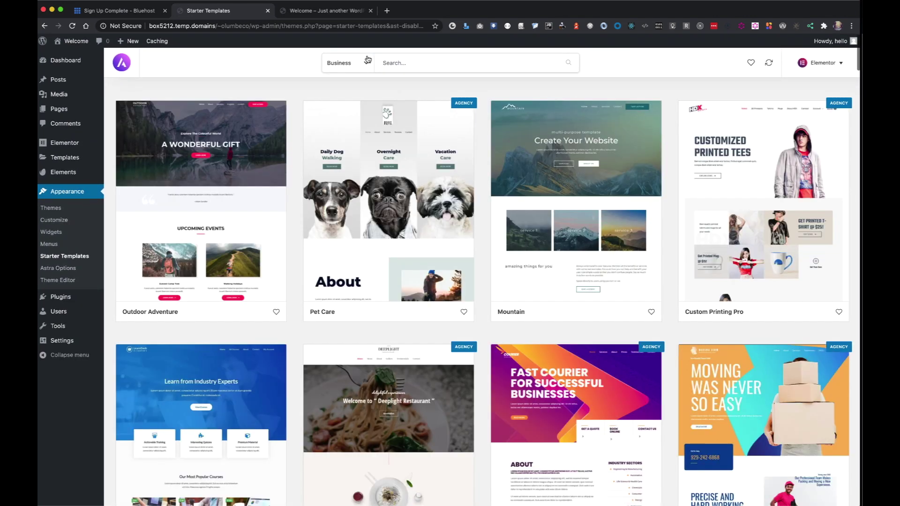
left_click(450, 67)
left_click(843, 64)
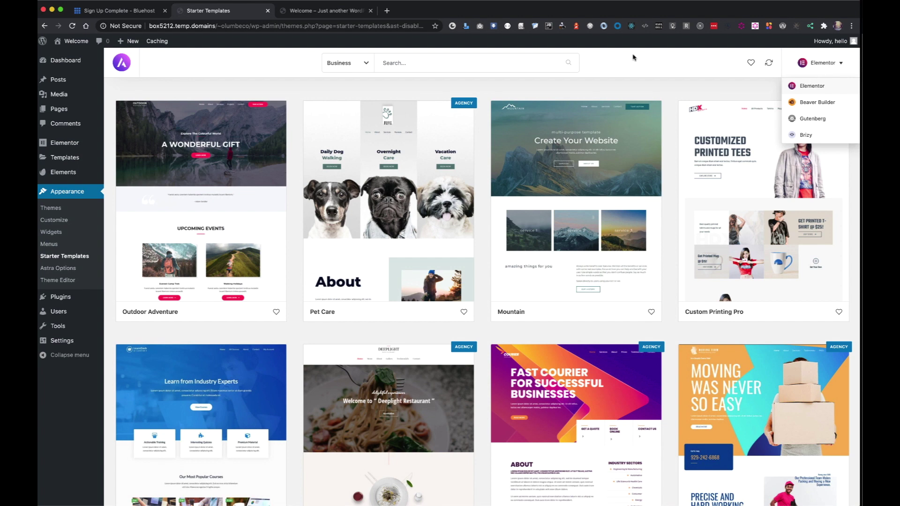
left_click(661, 63)
scroll(622, 316, "down", 6)
scroll(624, 319, "down", 14)
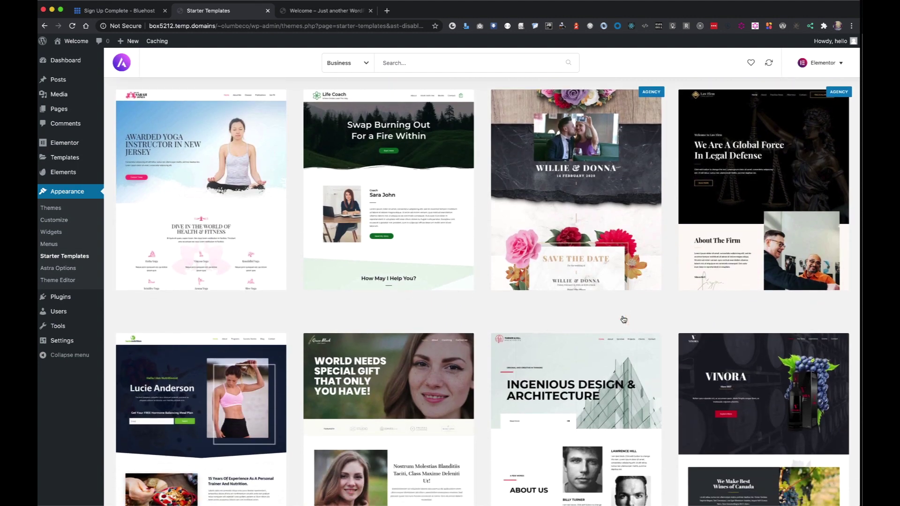
Find the Windows & Doors Services template among the Business starter templates and open its preview.
scroll(623, 319, "down", 16)
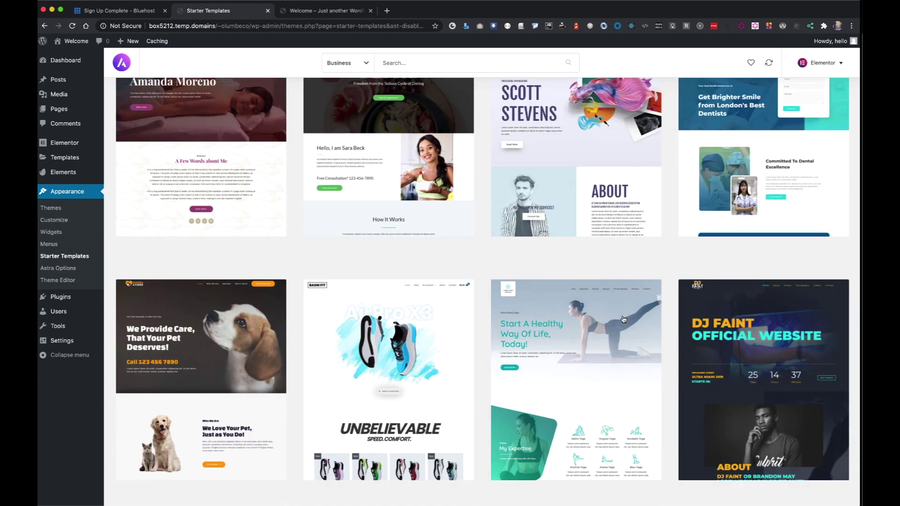
scroll(624, 319, "down", 10)
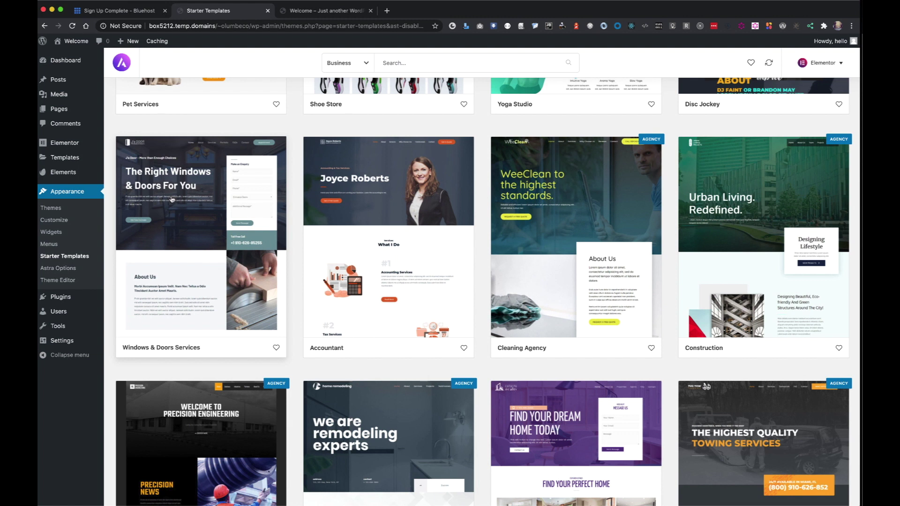
left_click(191, 258)
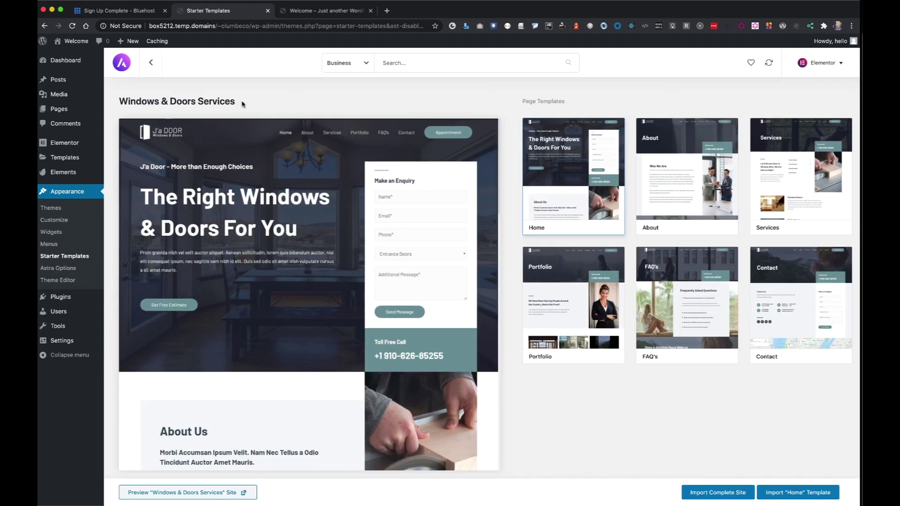
scroll(339, 319, "down", 5)
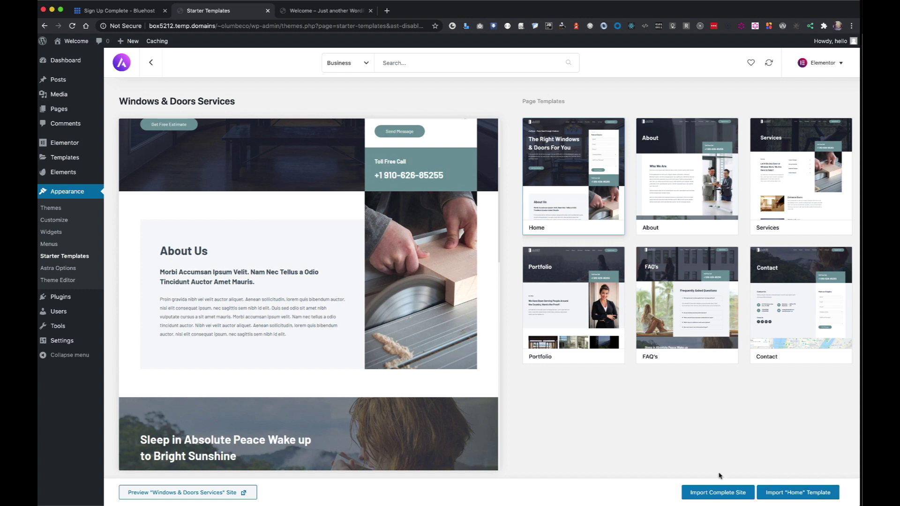
Preview the Windows & Doors Services page templates: Home, About, Services, Portfolio, FAQ's and Contact.
left_click(573, 172)
left_click(724, 172)
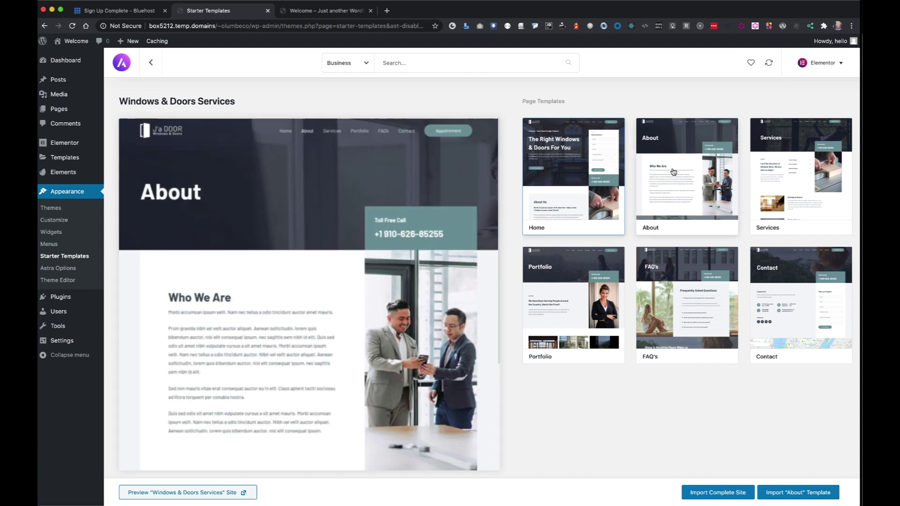
left_click(790, 180)
left_click(573, 300)
left_click(687, 300)
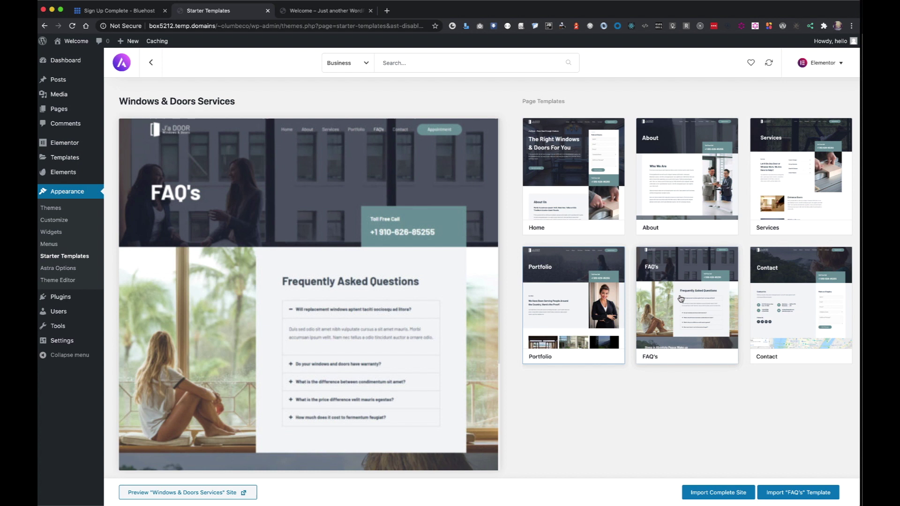
left_click(801, 300)
left_click(573, 171)
left_click(686, 172)
left_click(822, 170)
left_click(597, 311)
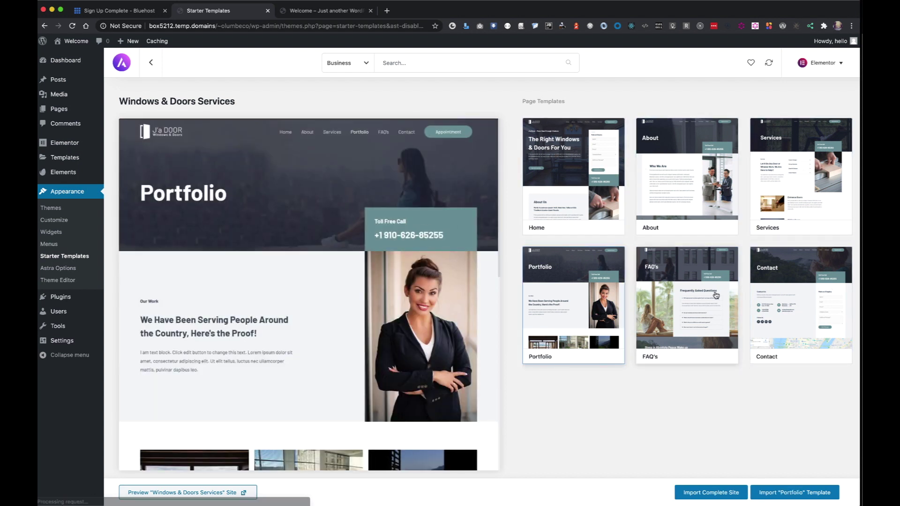
left_click(687, 304)
Import the complete Windows & Doors Services site with customizer settings, widgets, plugins and content, without deleting a previously imported site.
left_click(709, 495)
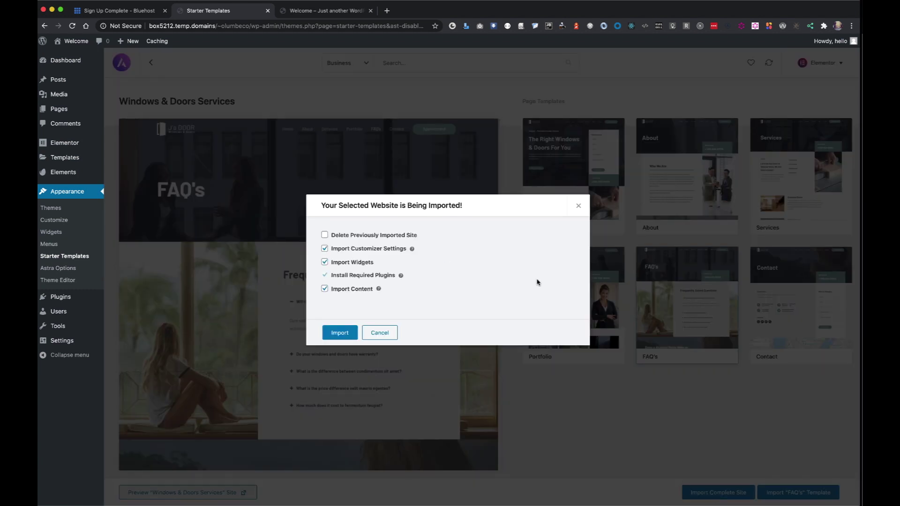
left_click(326, 235)
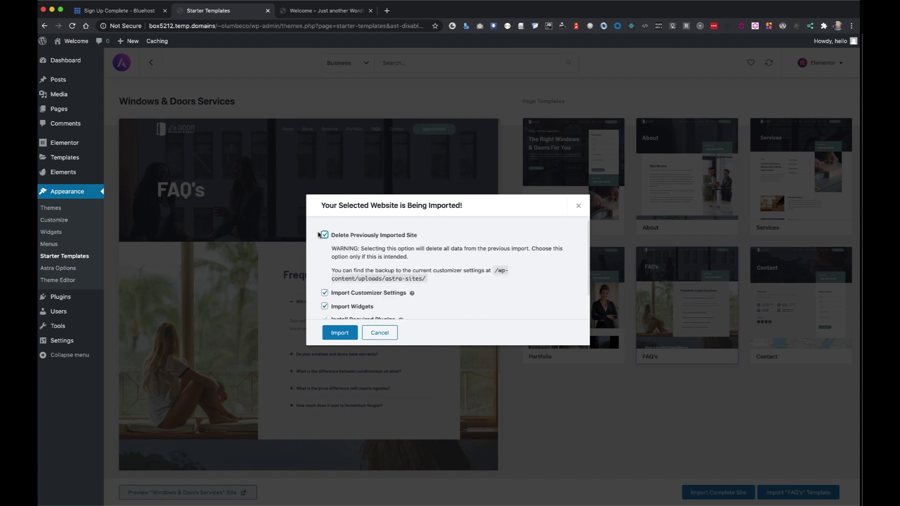
left_click(324, 236)
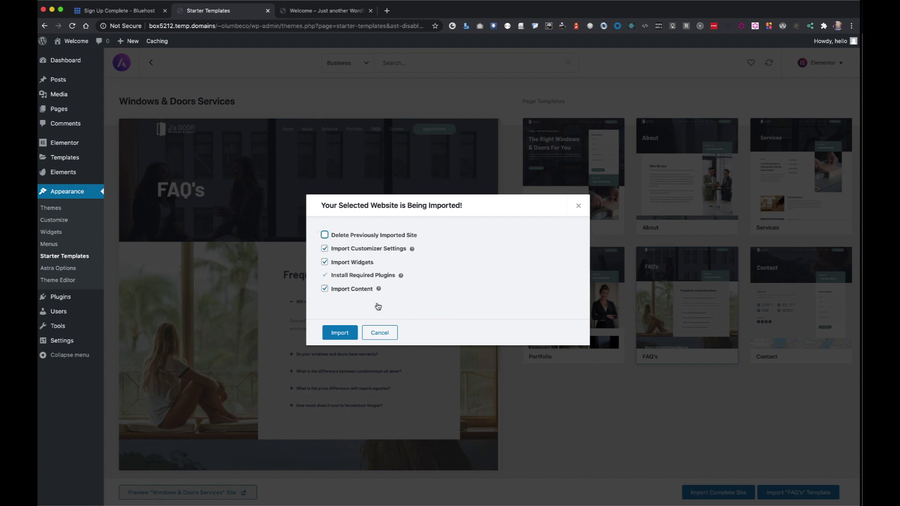
left_click(340, 333)
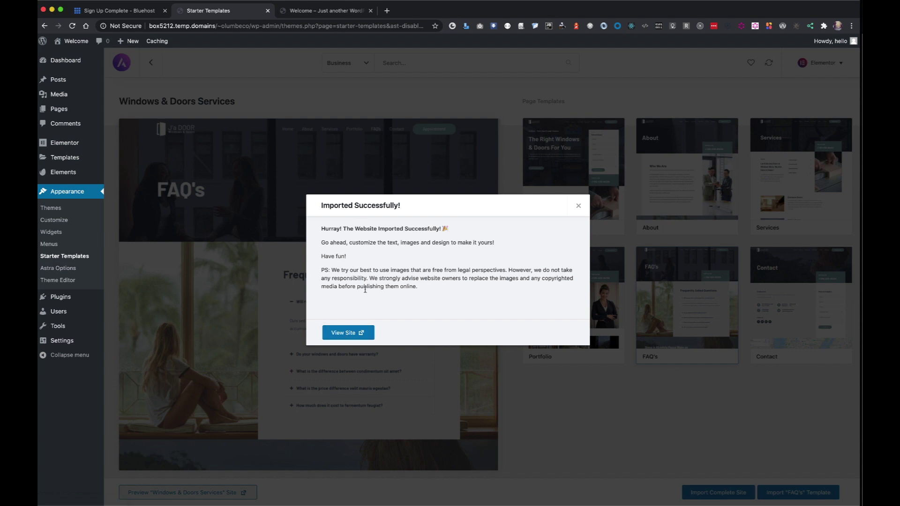
View the newly imported site and look through its home page.
left_click(351, 335)
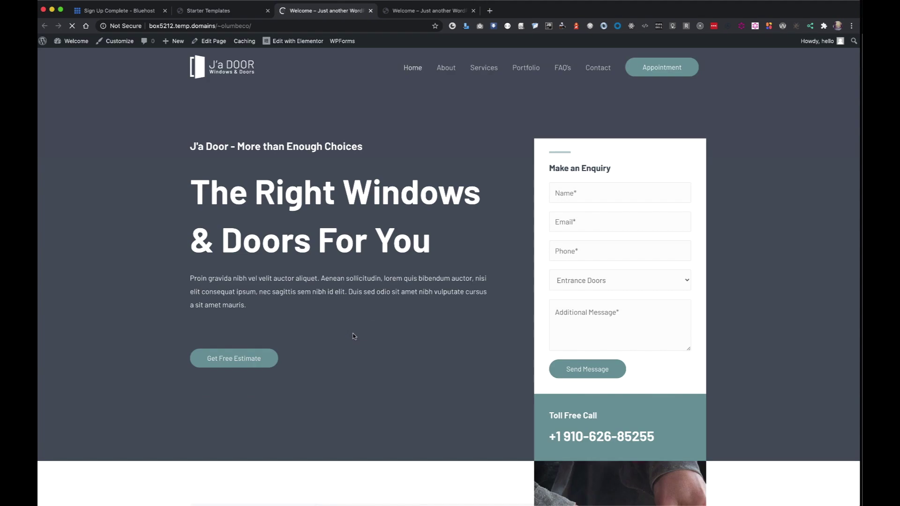
scroll(354, 335, "down", 10)
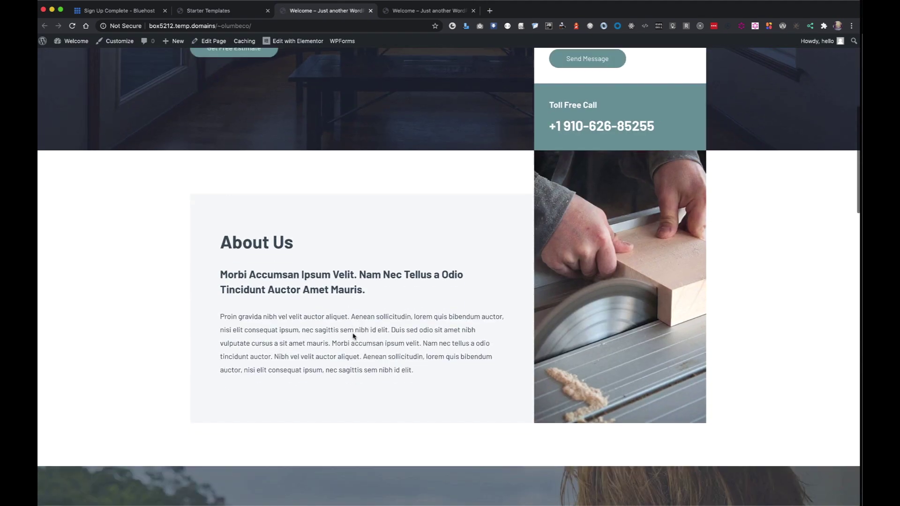
scroll(353, 336, "down", 15)
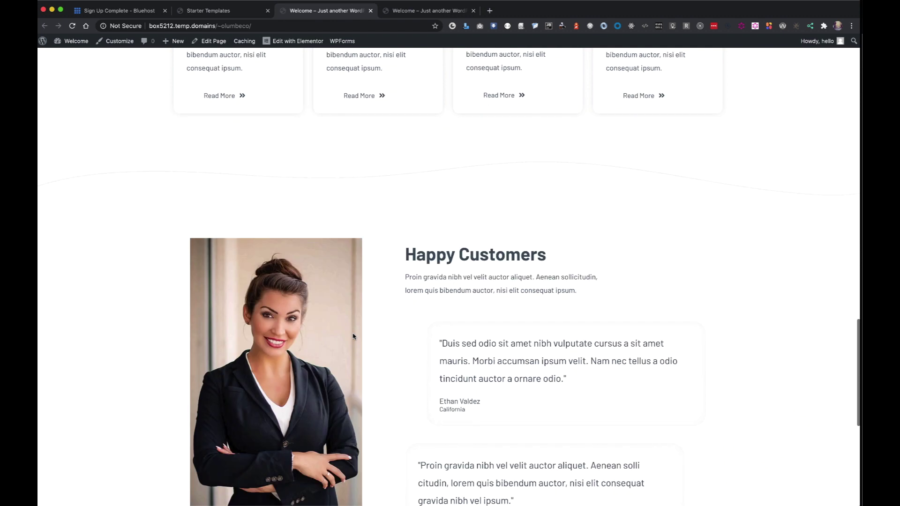
scroll(353, 336, "up", 20)
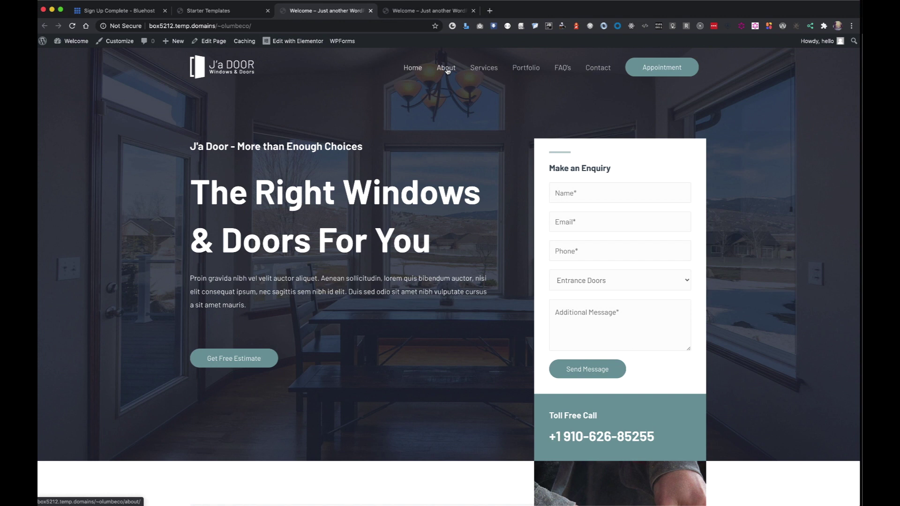
Look through the imported site's About and Services pages.
left_click(441, 77)
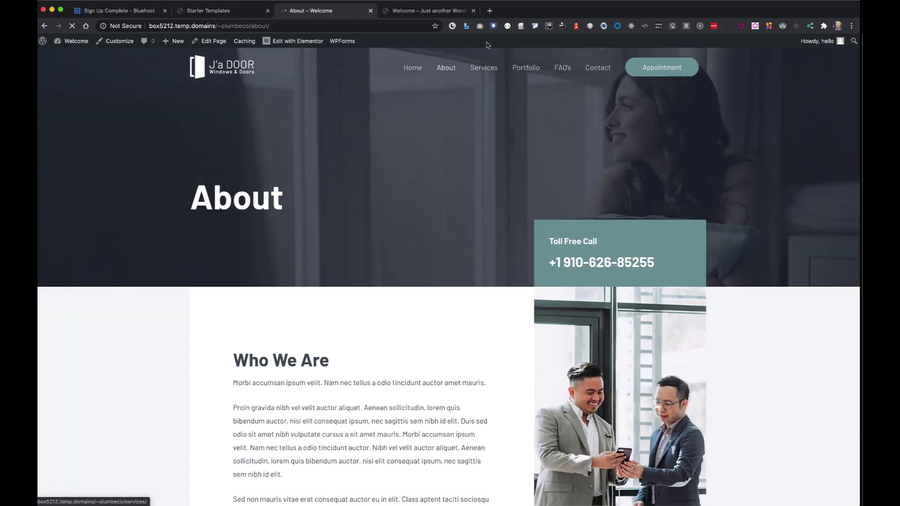
scroll(482, 144, "down", 15)
scroll(480, 145, "up", 11)
scroll(480, 146, "up", 4)
left_click(485, 68)
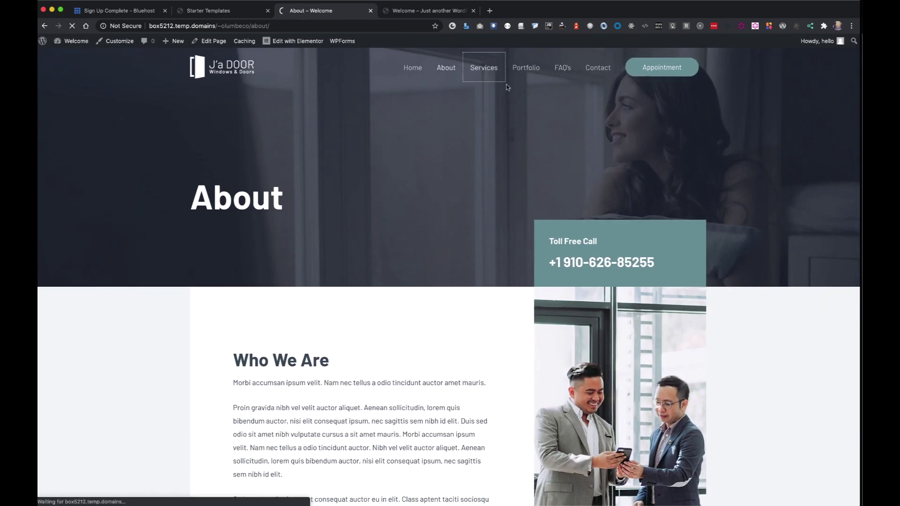
scroll(558, 213, "down", 10)
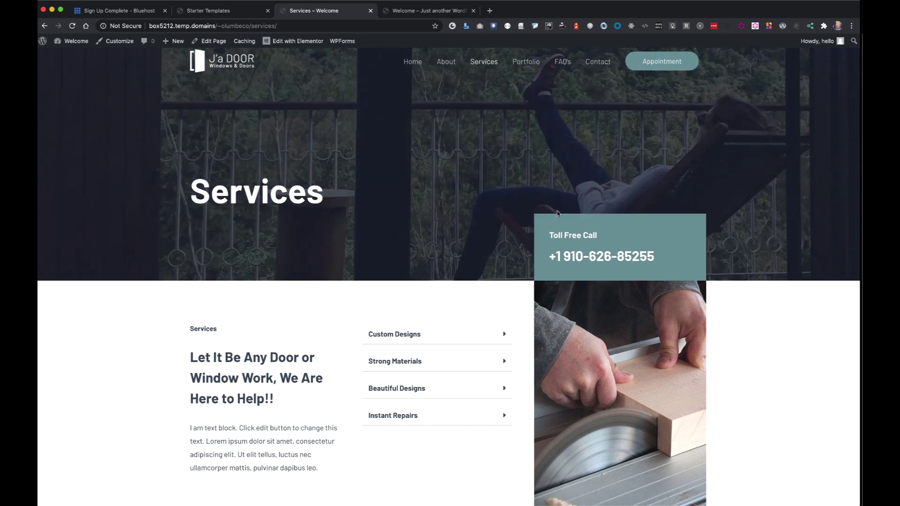
scroll(558, 214, "up", 15)
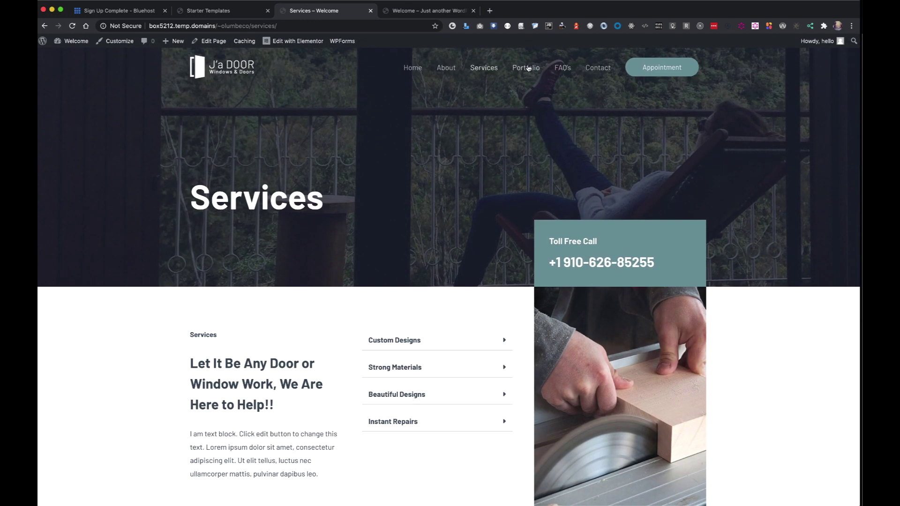
Look through the Portfolio page and enlarge the gallery photo of the plant on the table, closing it again.
left_click(527, 68)
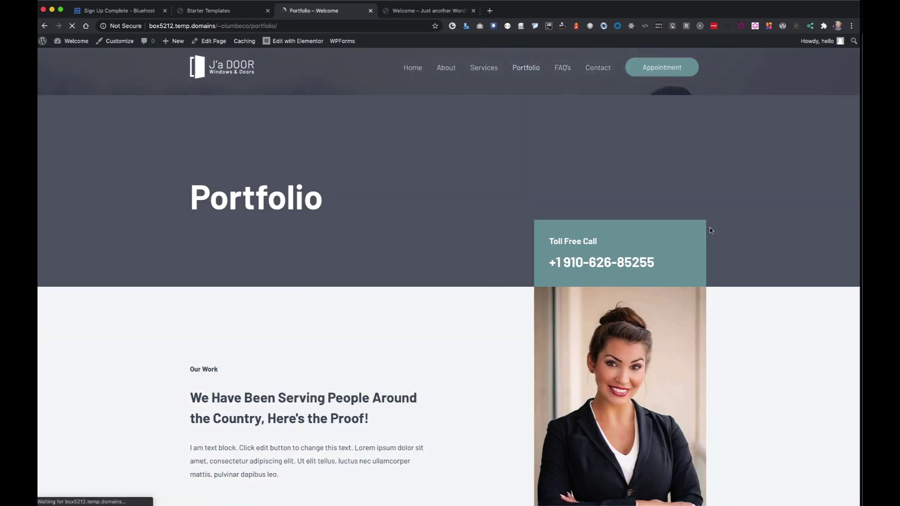
scroll(418, 305, "down", 12)
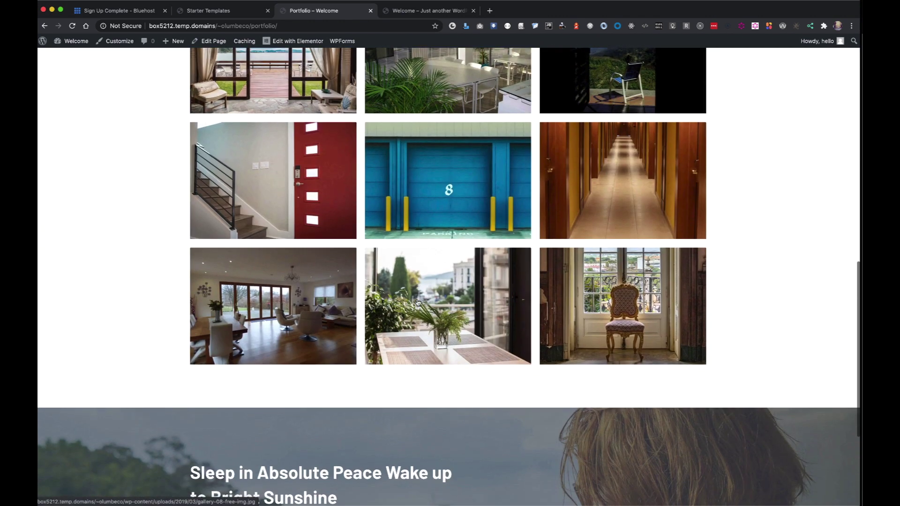
left_click(418, 302)
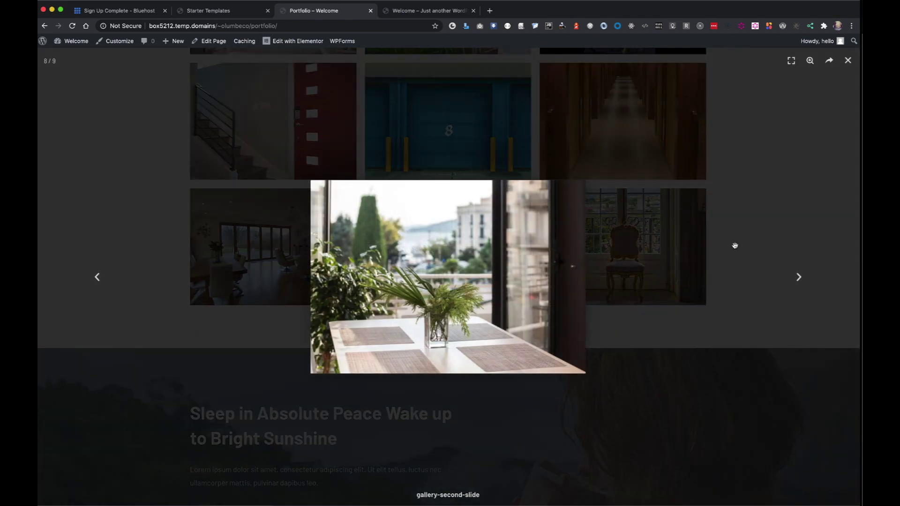
left_click(848, 60)
scroll(656, 89, "up", 15)
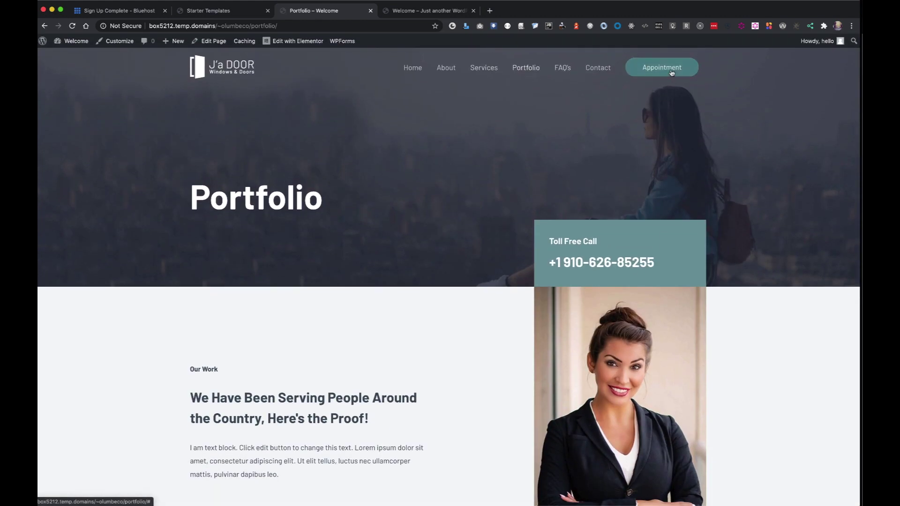
Return to the home page and examine its header, About Us and Services sections.
left_click(224, 85)
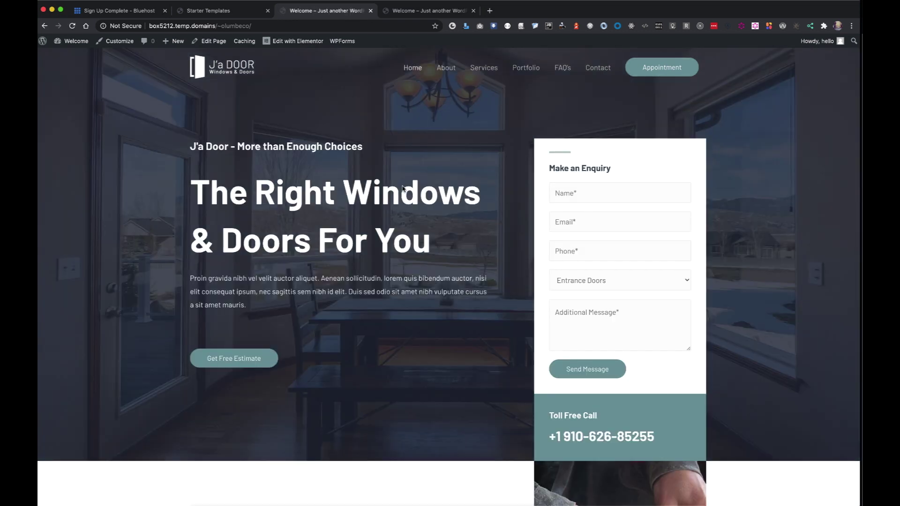
scroll(696, 253, "down", 8)
scroll(701, 258, "up", 8)
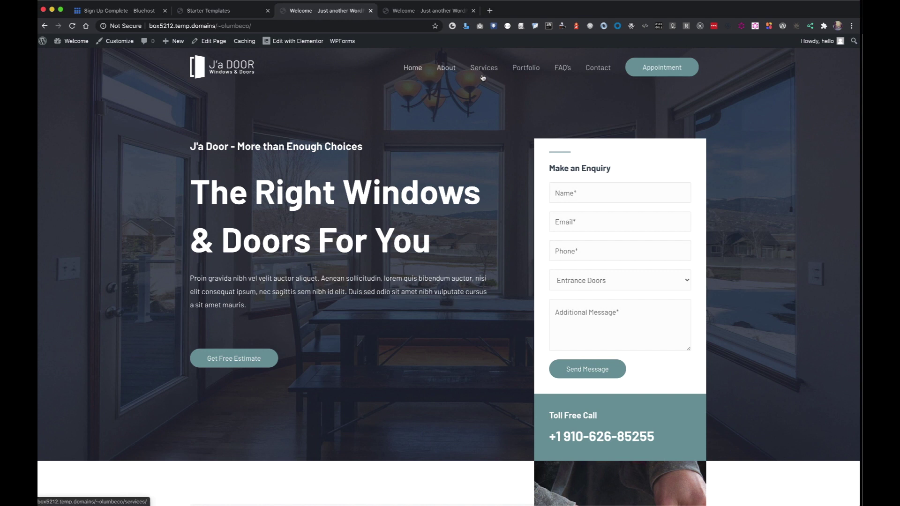
scroll(302, 242, "down", 2)
scroll(245, 131, "down", 5)
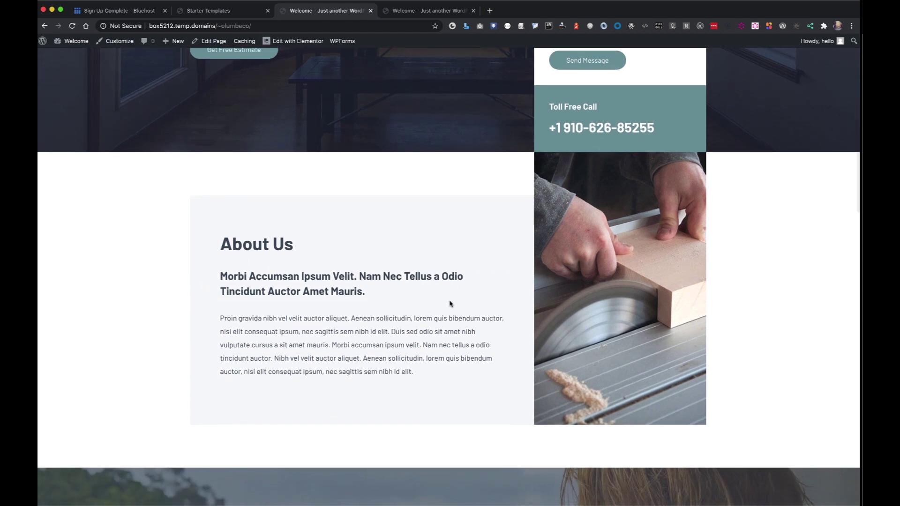
scroll(450, 304, "down", 7)
scroll(449, 303, "down", 3)
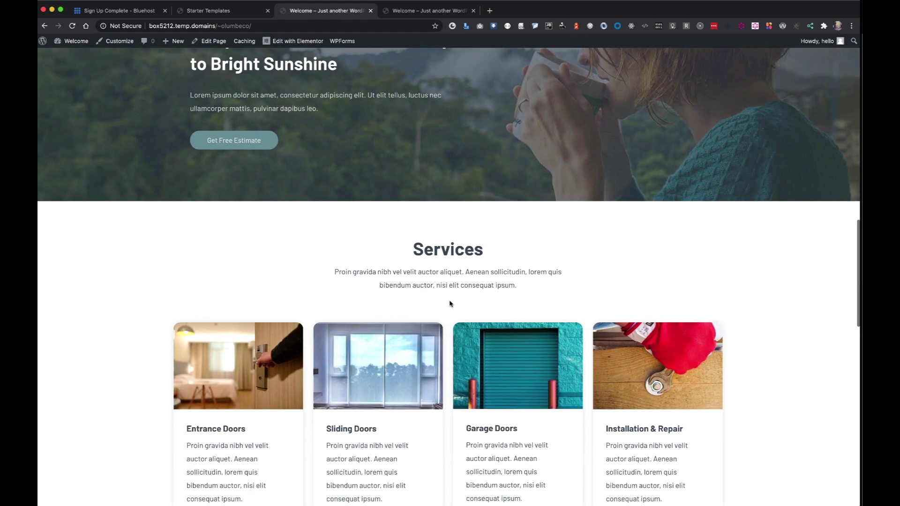
scroll(450, 295, "down", 1)
scroll(450, 293, "up", 1)
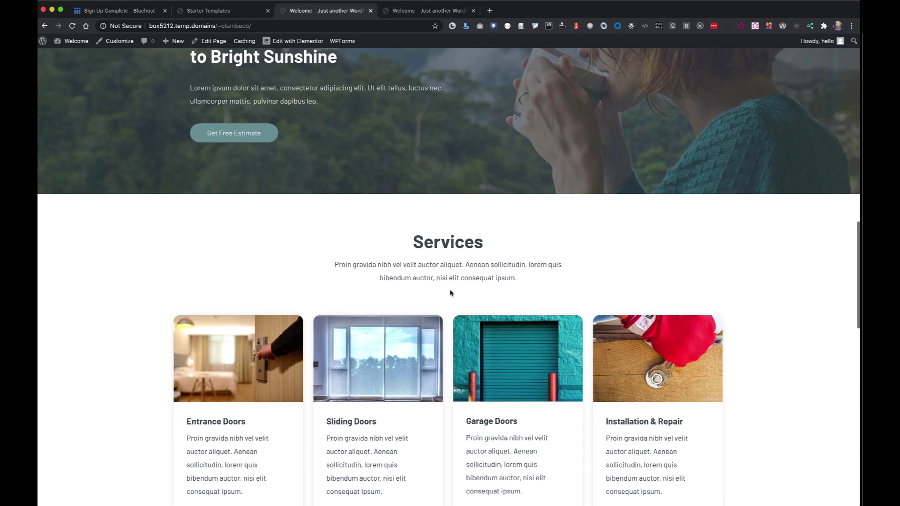
scroll(539, 250, "down", 2)
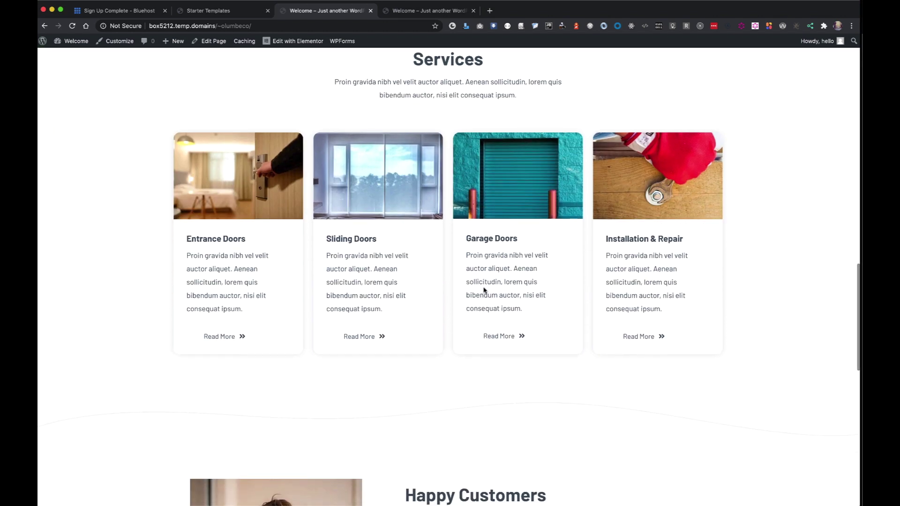
scroll(485, 290, "down", 3)
Try the Read More link on the Garage Doors card, and review the home page down to its footer.
left_click(500, 228)
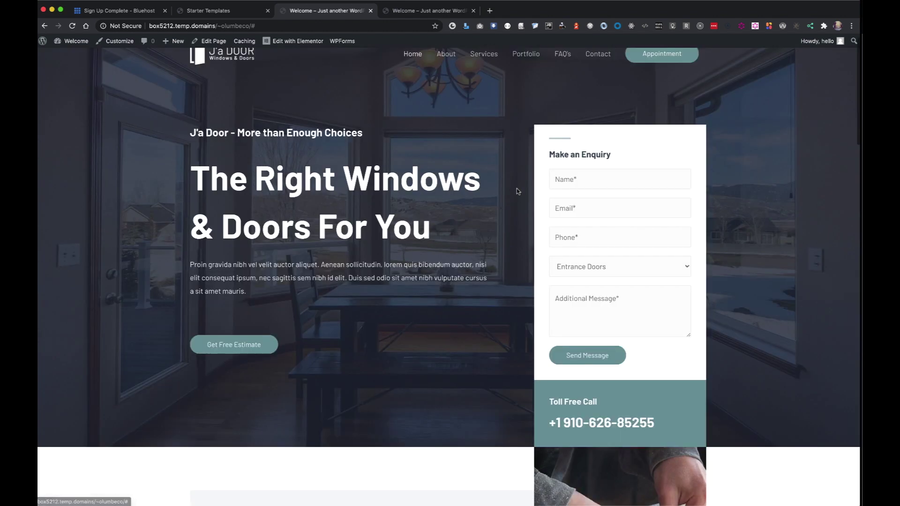
scroll(391, 248, "down", 10)
scroll(391, 249, "up", 2)
scroll(391, 246, "down", 15)
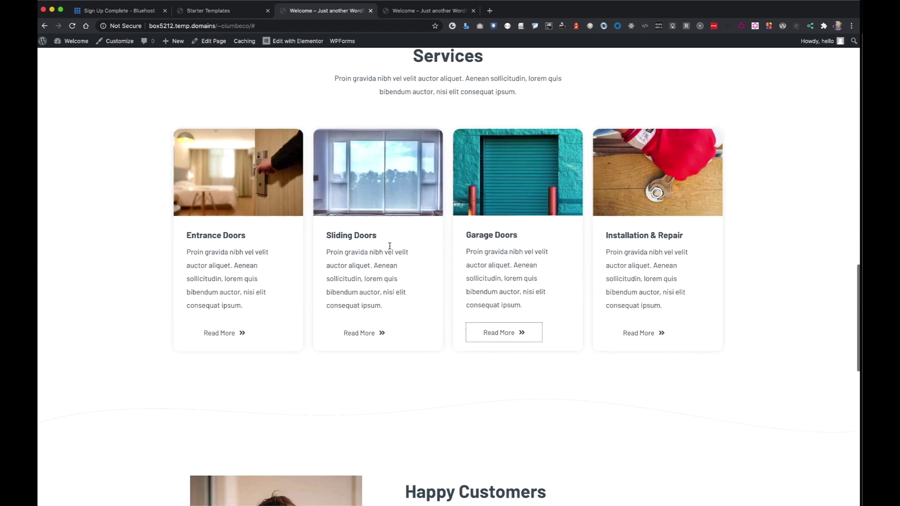
scroll(412, 329, "down", 6)
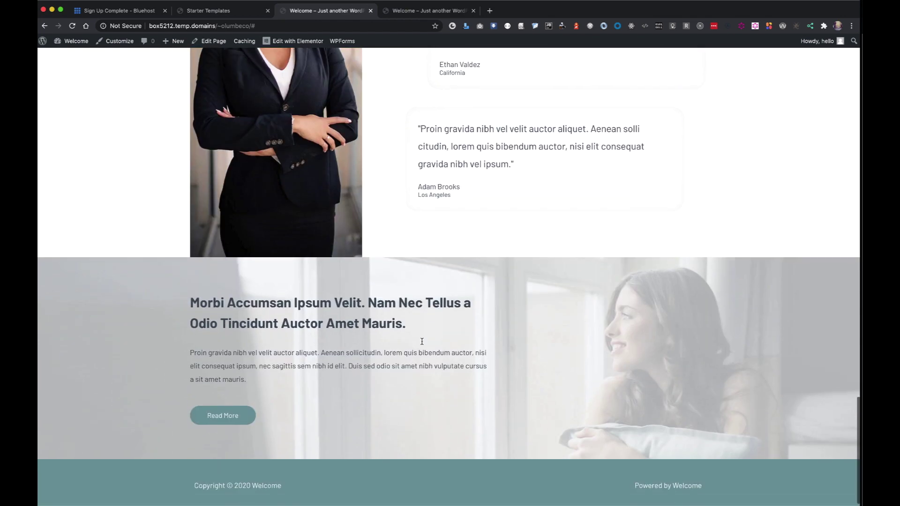
scroll(422, 342, "up", 20)
scroll(422, 341, "up", 15)
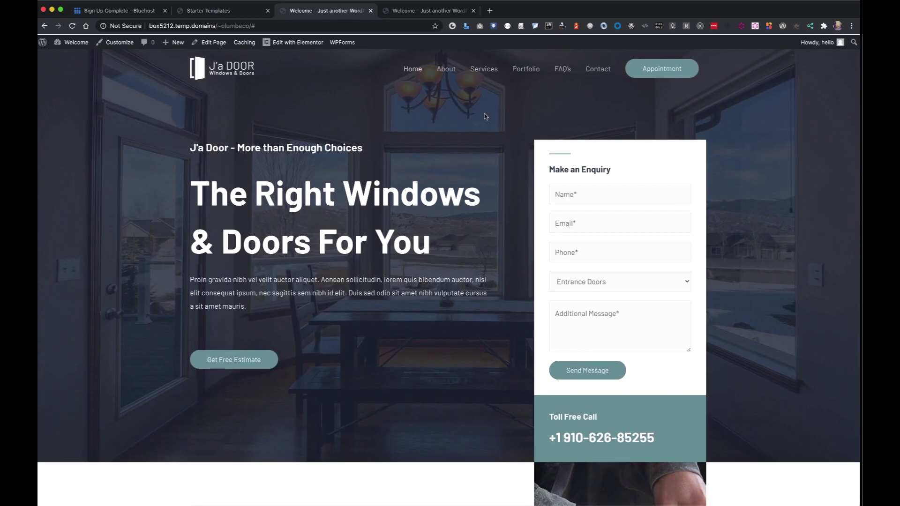
Look through the About page, from its header to the Numbers Speak for Themselves section.
left_click(443, 68)
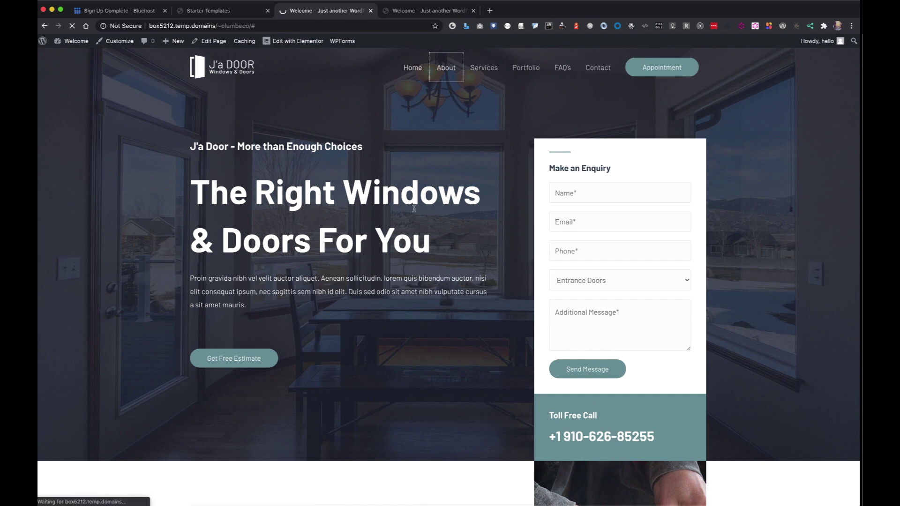
scroll(414, 209, "down", 15)
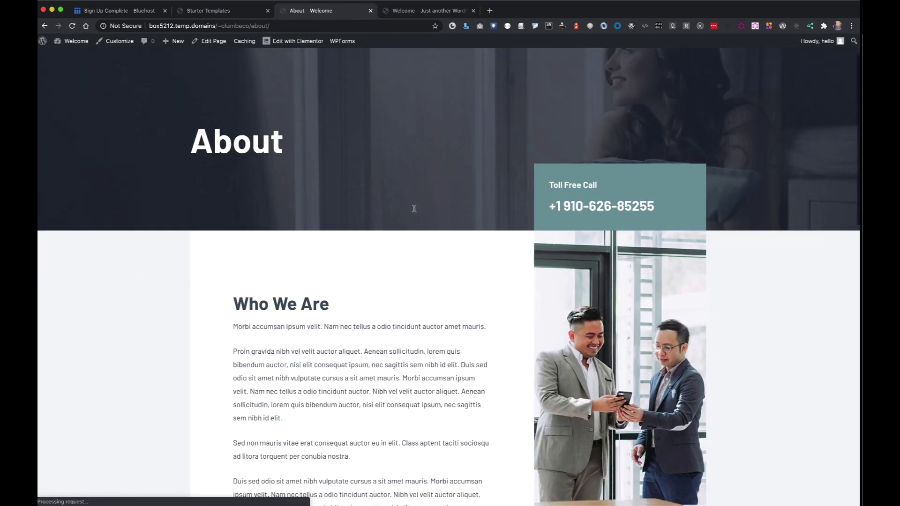
scroll(414, 209, "down", 10)
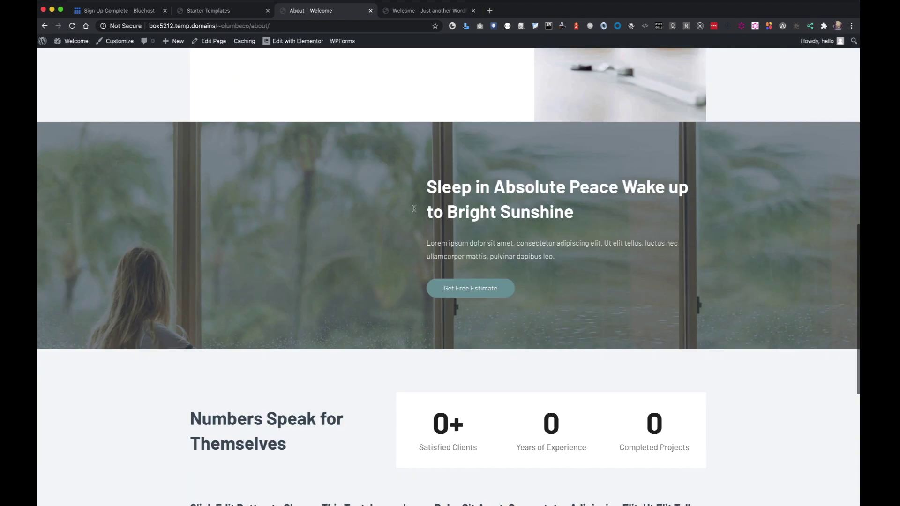
scroll(414, 209, "down", 5)
scroll(413, 209, "up", 15)
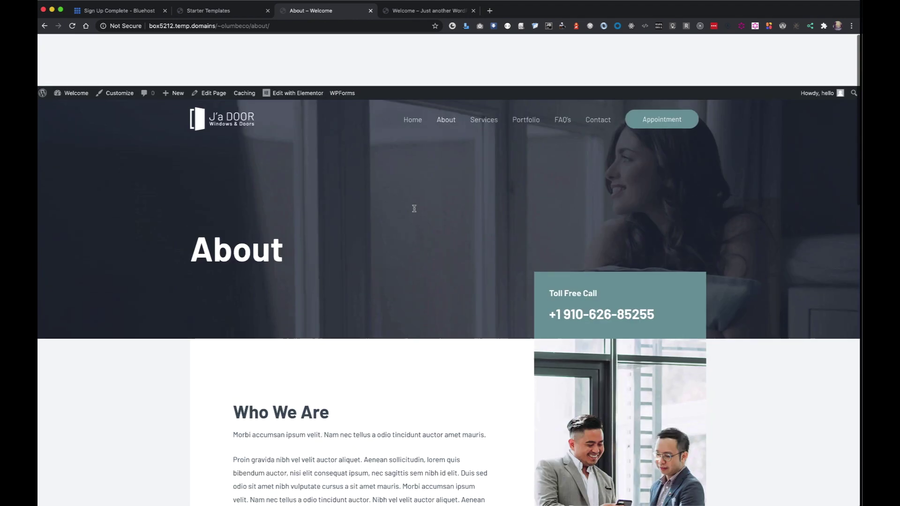
scroll(366, 150, "down", 15)
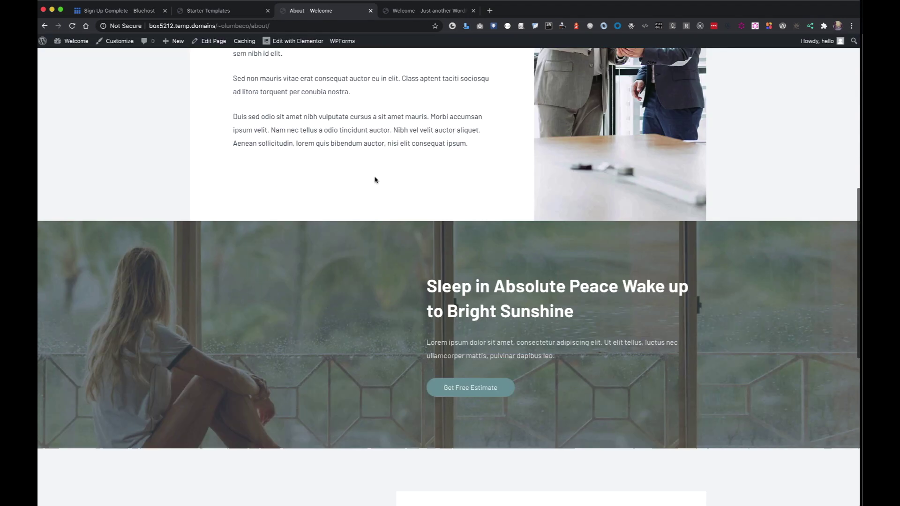
scroll(393, 222, "up", 15)
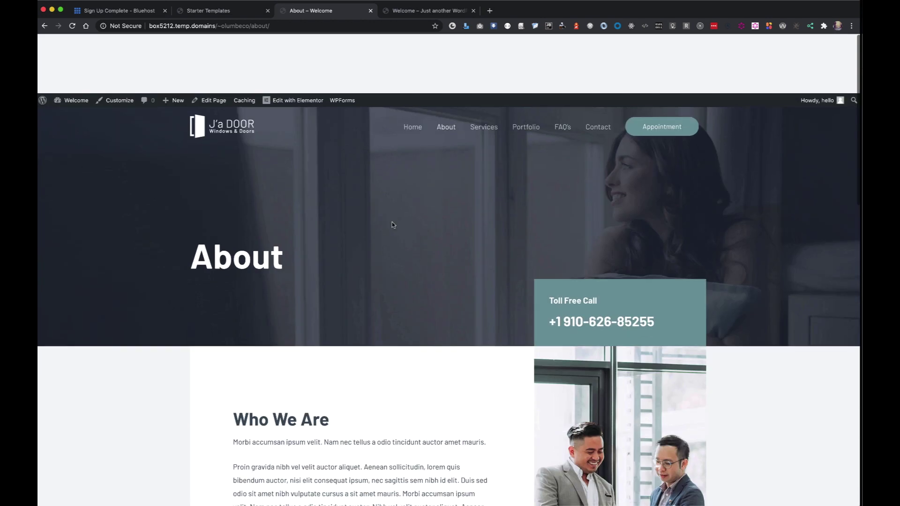
Return to the home page, open it for editing in Elementor, and look over its sections down to Services.
left_click(232, 73)
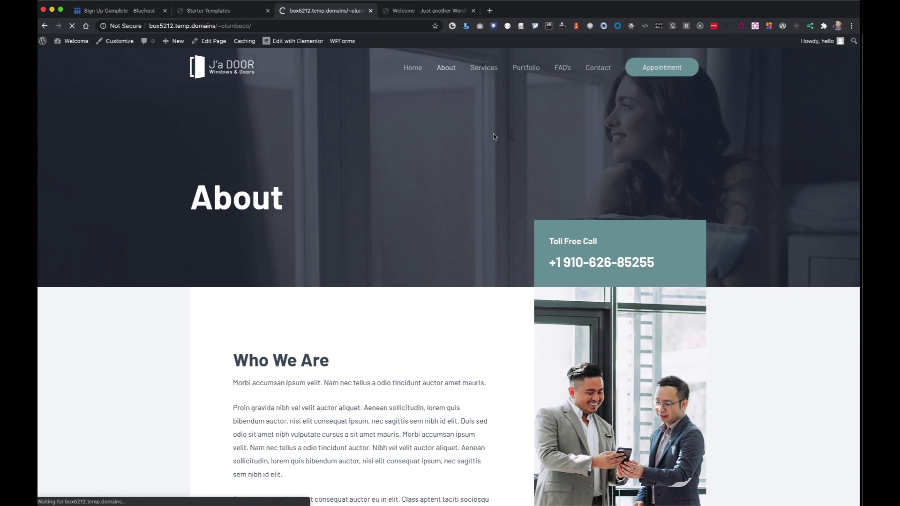
scroll(846, 278, "down", 10)
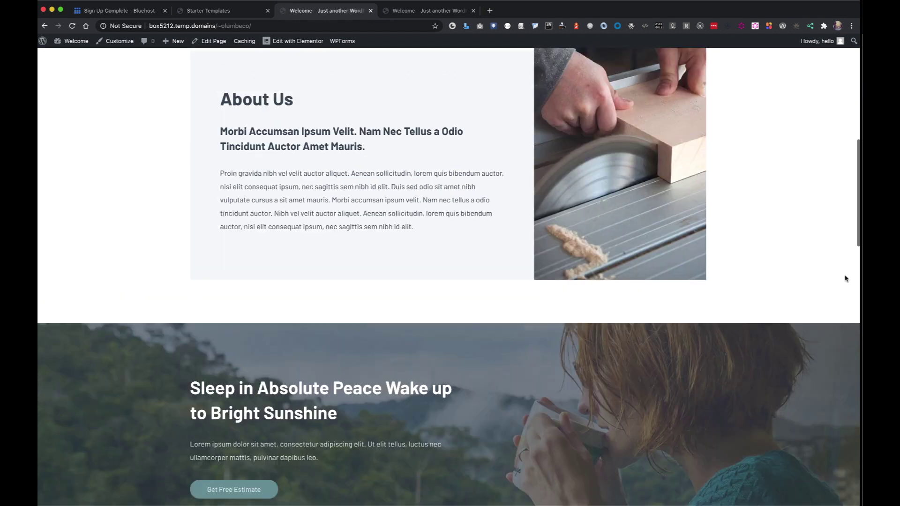
scroll(844, 278, "up", 6)
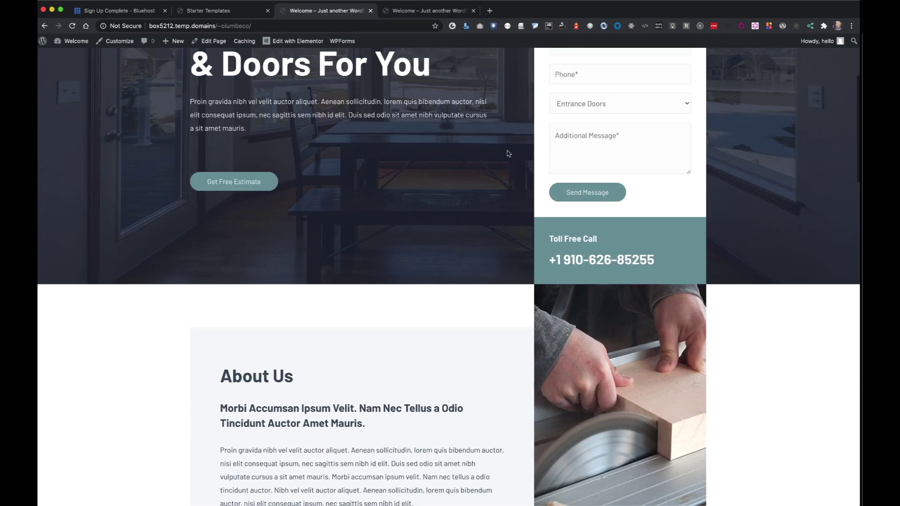
left_click(298, 41)
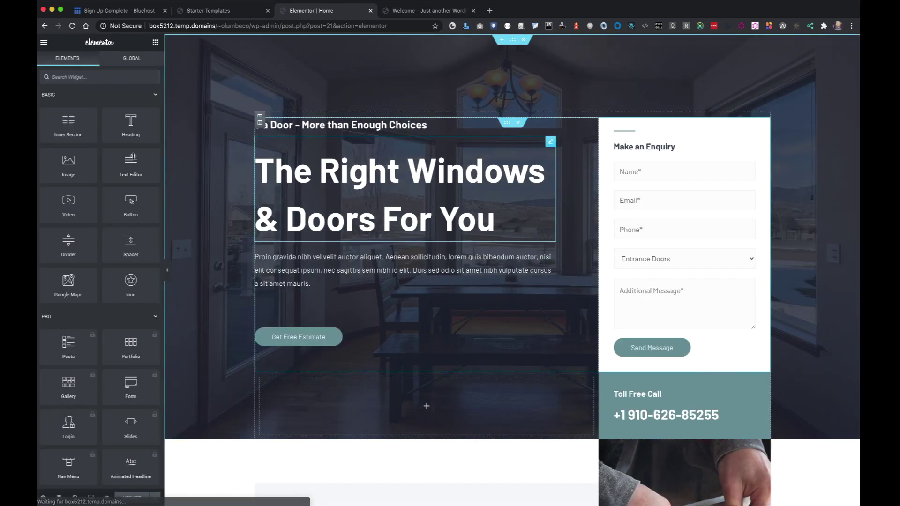
scroll(536, 281, "down", 15)
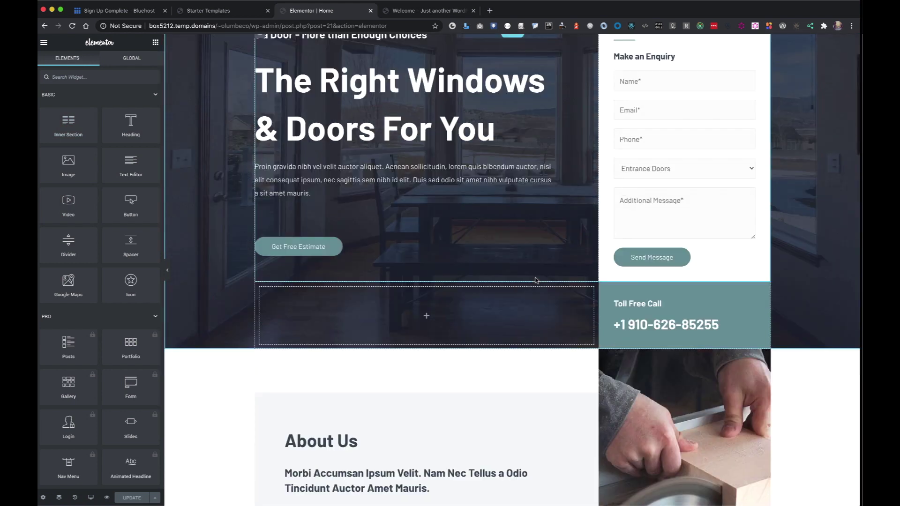
scroll(535, 280, "down", 3)
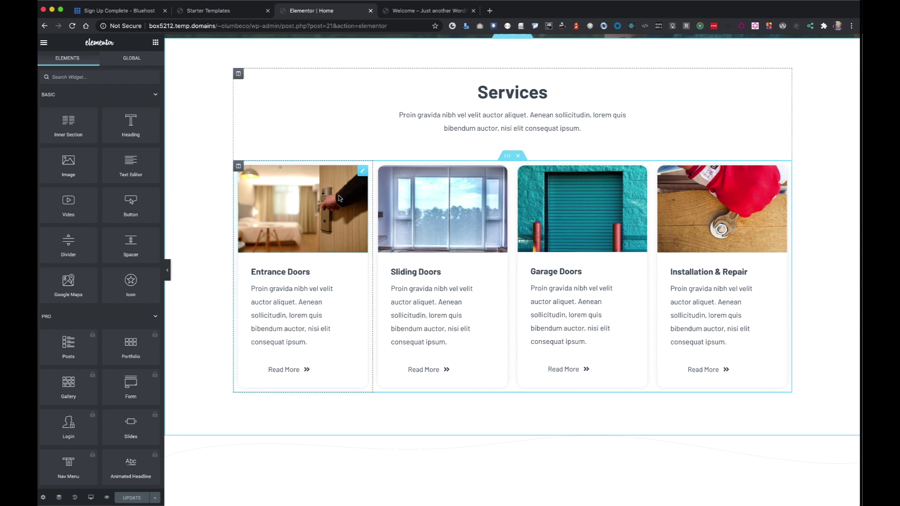
scroll(286, 288, "up", 10)
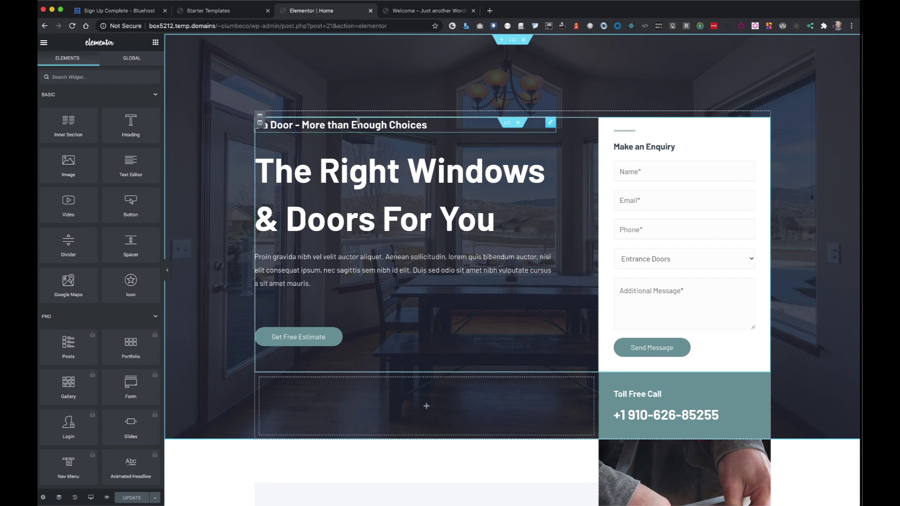
Replace the word "Right" with "Left" in the main heading so it reads "The Left Windows & Doors For You".
left_click(372, 161)
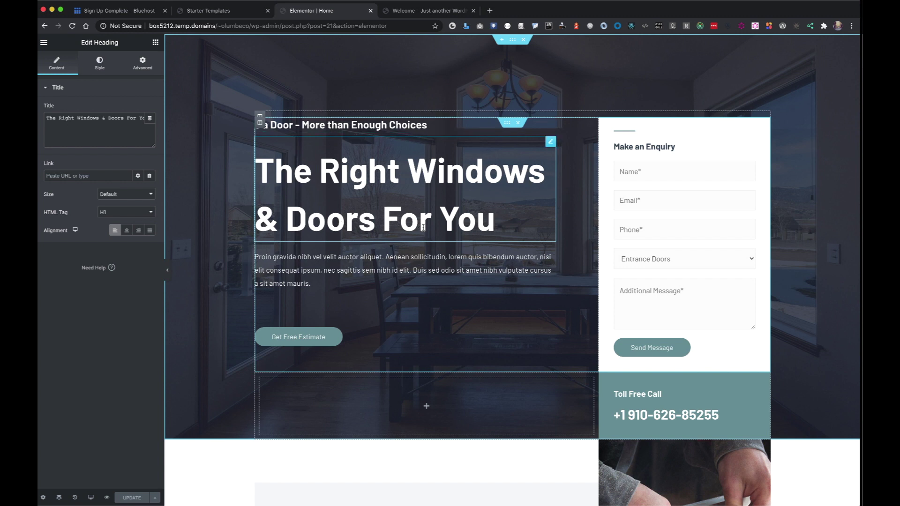
double_click(373, 169)
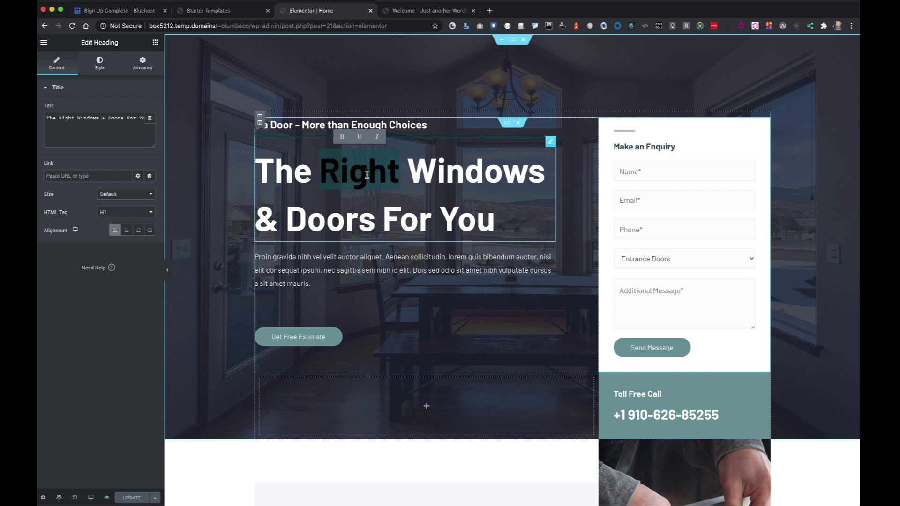
type("Left")
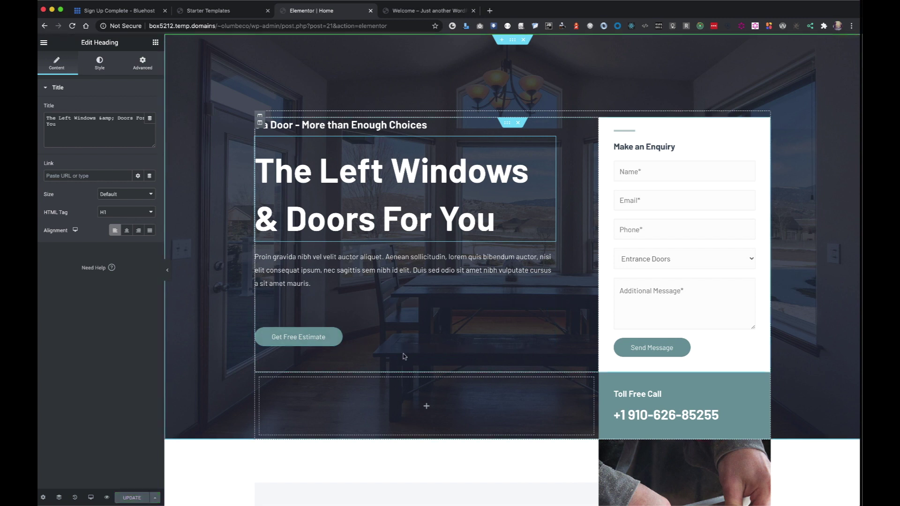
Replace the hero section's background image with natures-view.jpg from the media library.
scroll(404, 353, "down", 5)
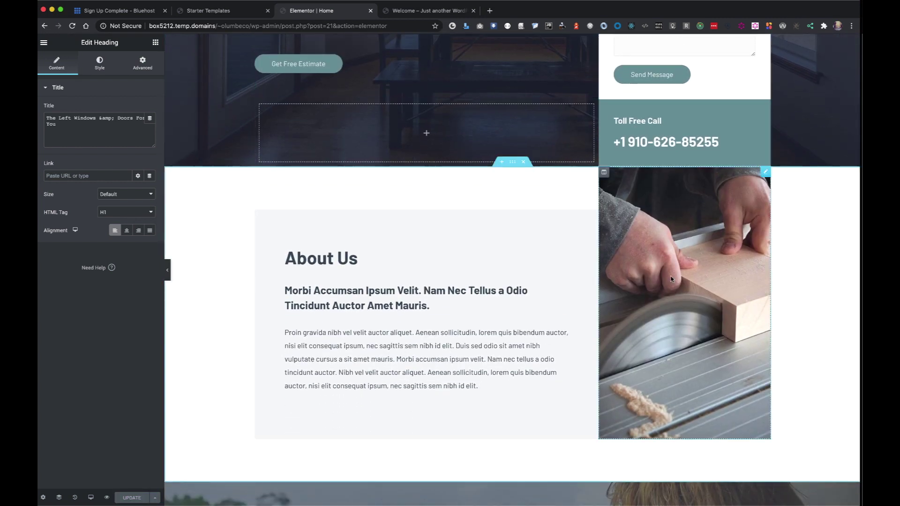
scroll(609, 141, "up", 5)
scroll(614, 122, "up", 1)
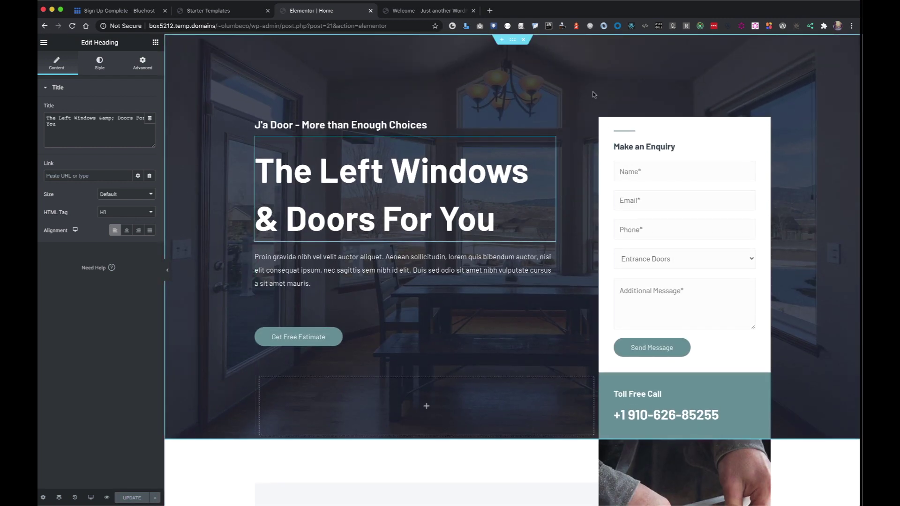
right_click(591, 84)
left_click(625, 93)
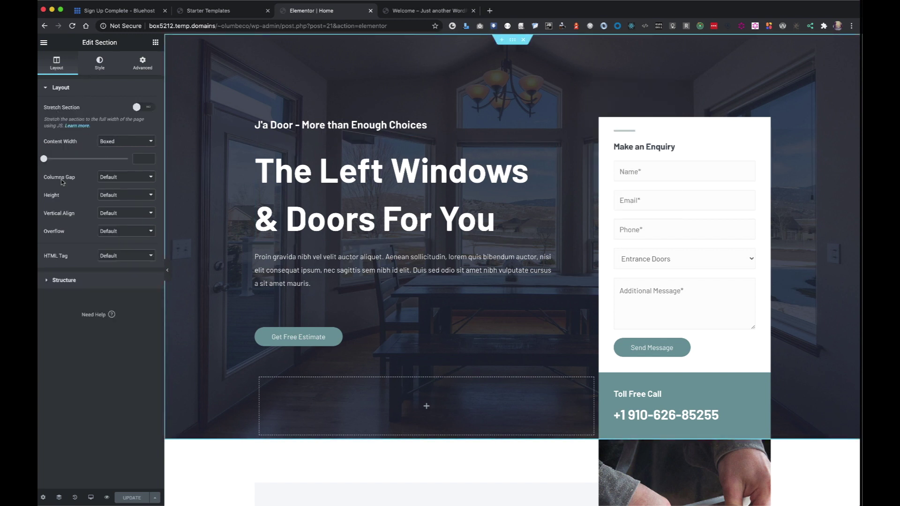
left_click(100, 62)
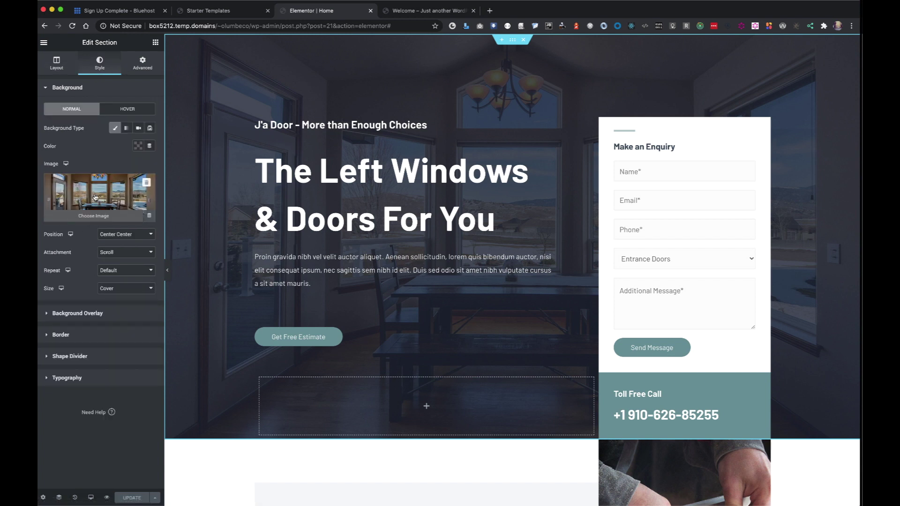
left_click(96, 197)
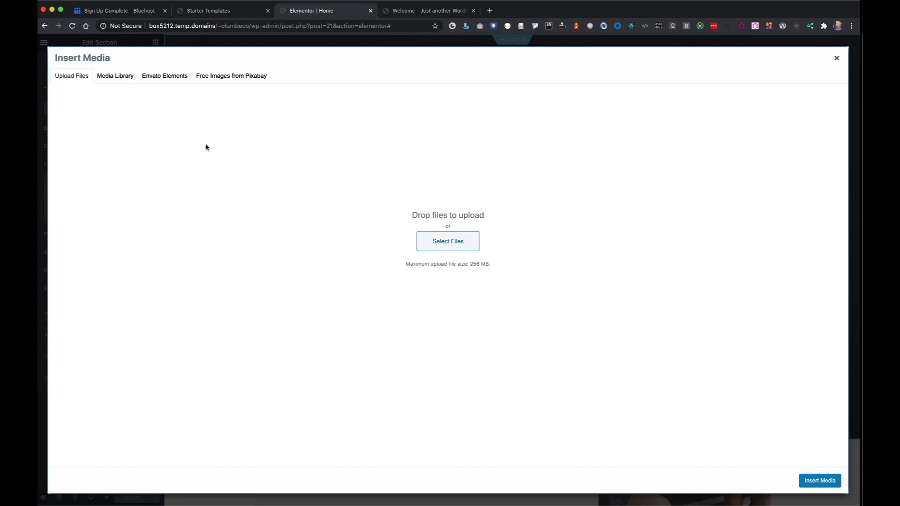
left_click(115, 76)
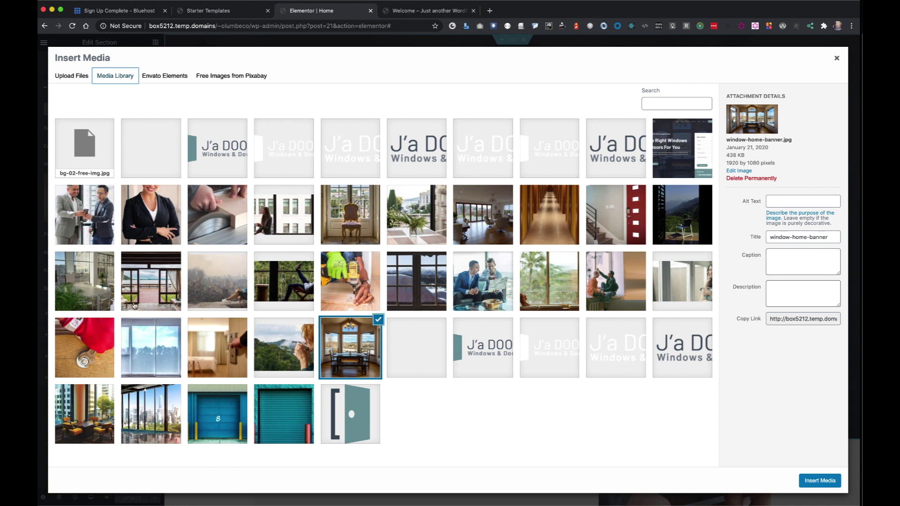
left_click(226, 281)
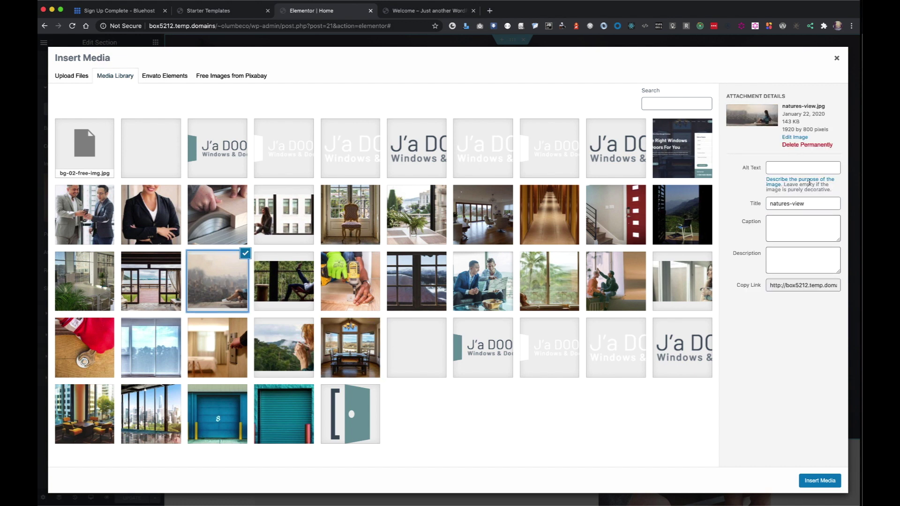
left_click(820, 480)
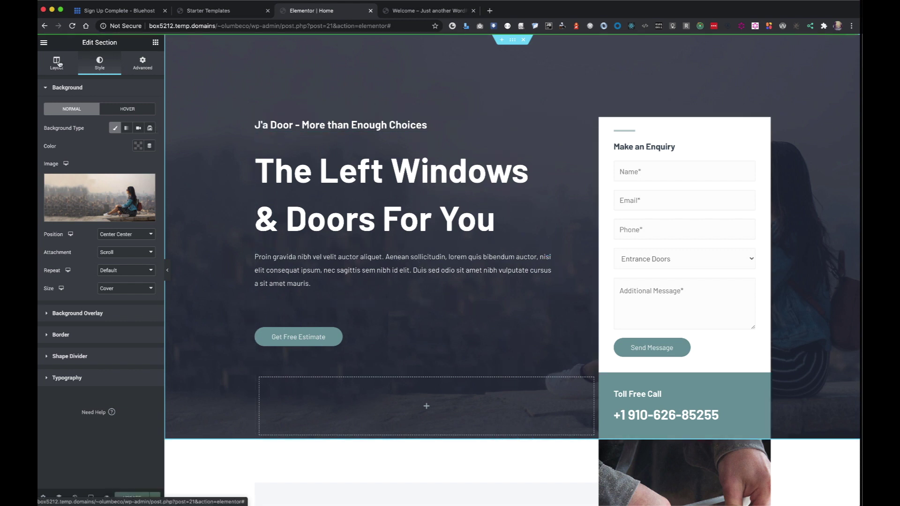
Leave the Elementor editor for the live home page and review its sections down to Happy Customers.
left_click(43, 43)
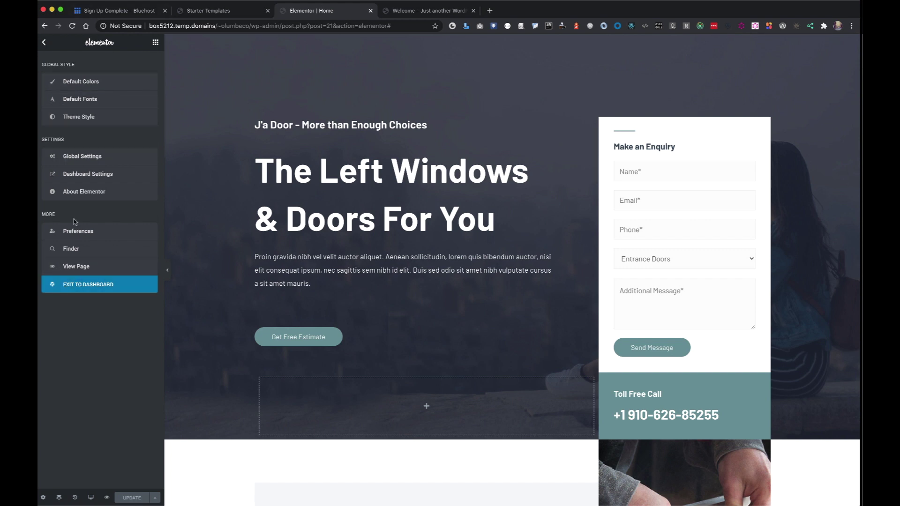
left_click(63, 286)
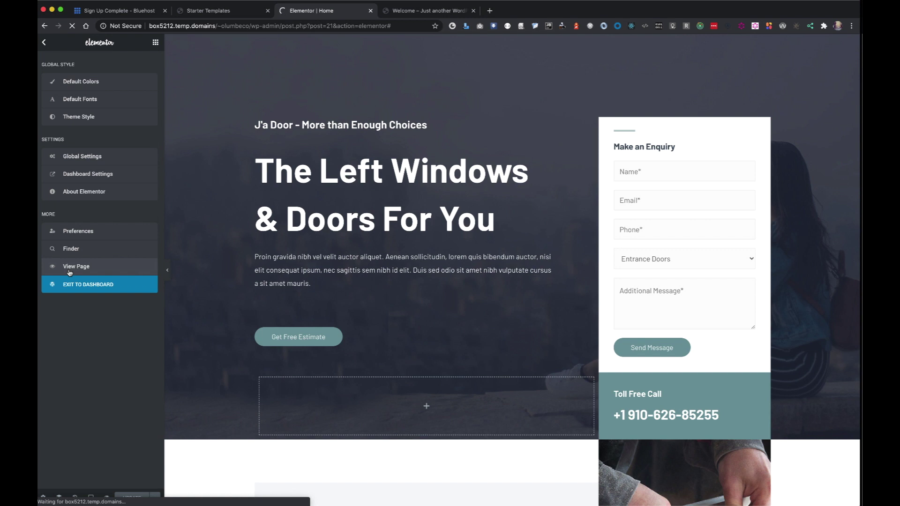
scroll(448, 453, "down", 20)
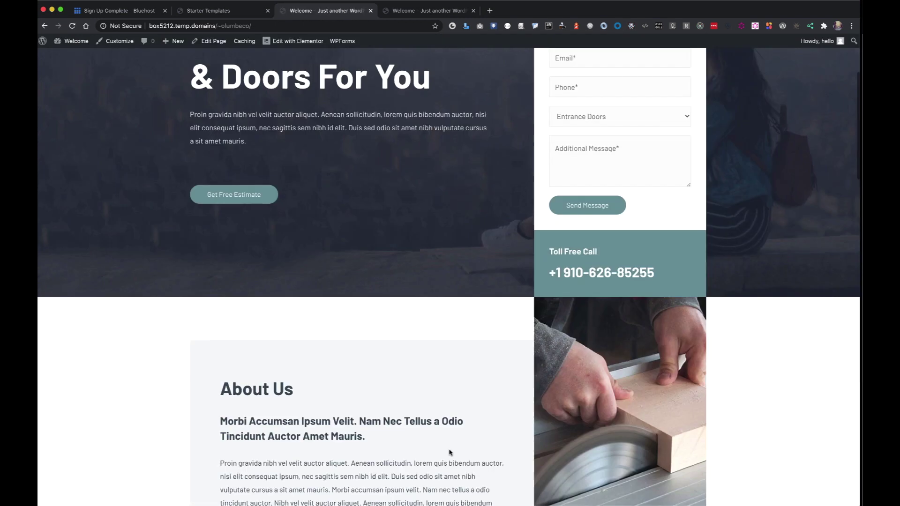
scroll(449, 450, "up", 20)
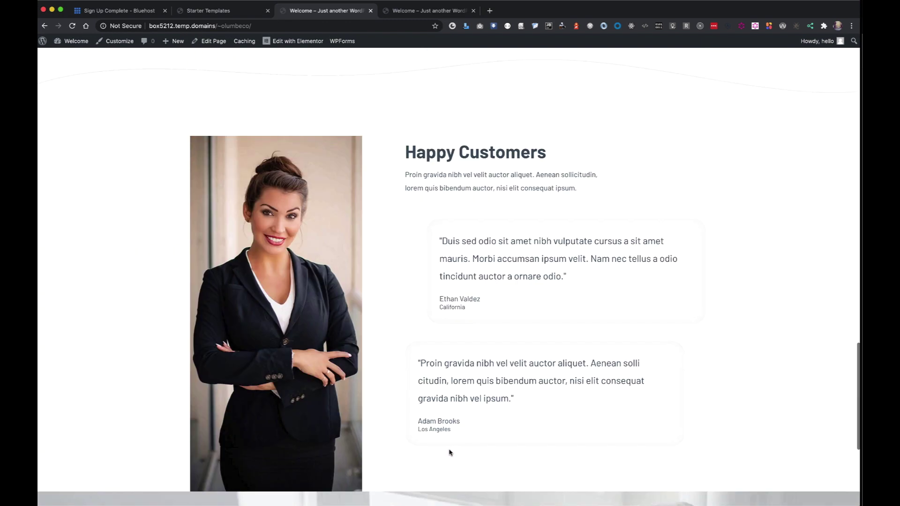